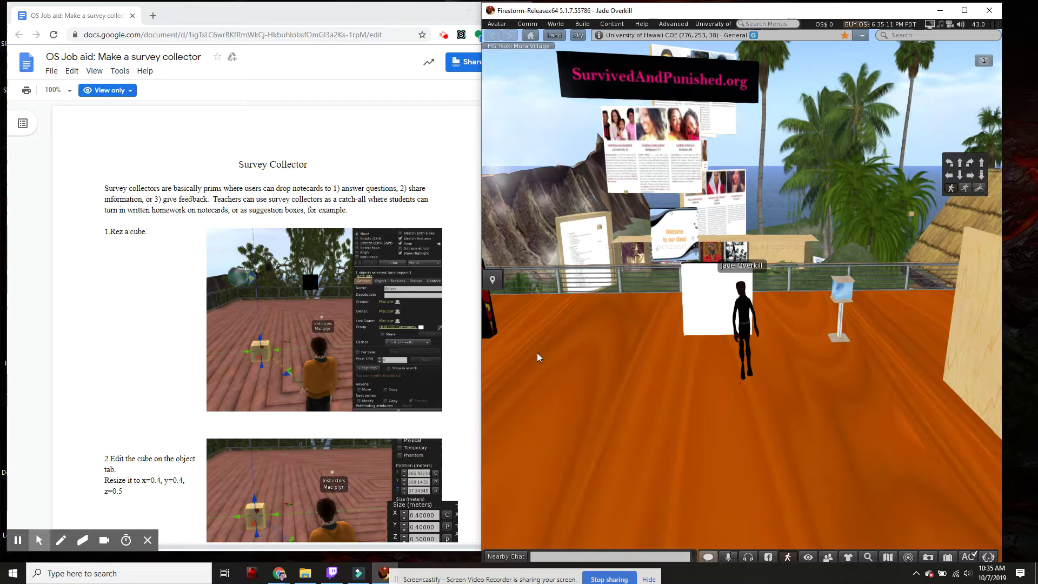
Step: Review the title and introduction of the Survey Collector job aid
mouse_move(649, 394)
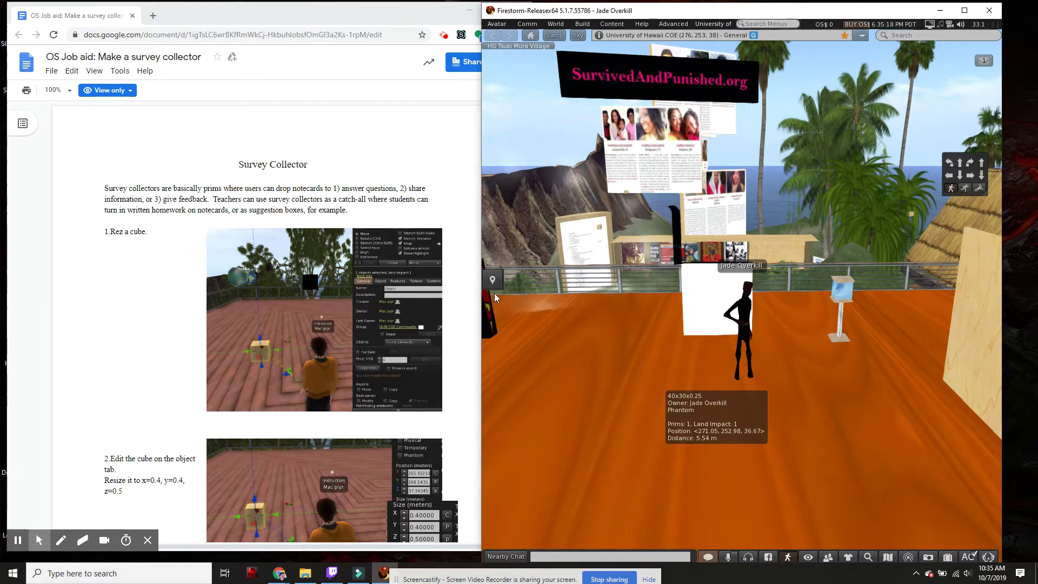
click(231, 163)
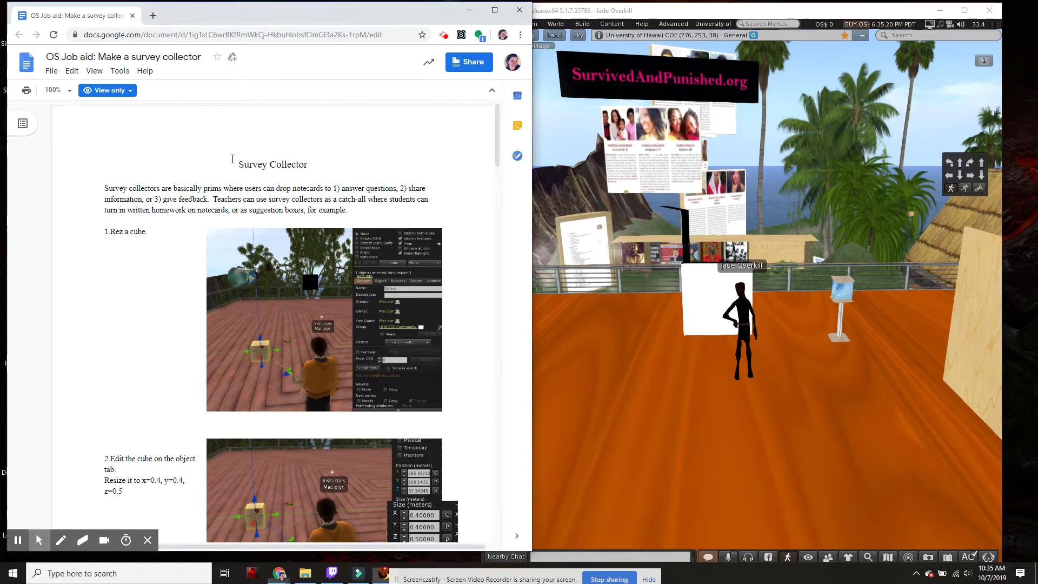
drag(233, 165, 313, 165)
click(351, 192)
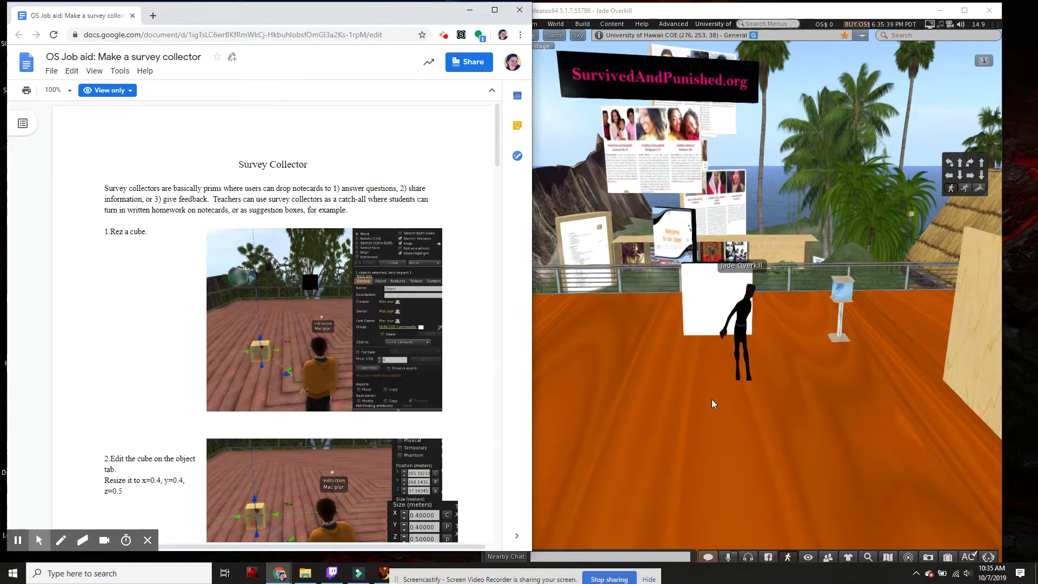
Step: Walk the avatar to the Session 7 Materials Fall 2019 box, view its purchasable contents and dismiss the offer
click(770, 409)
key(Right)
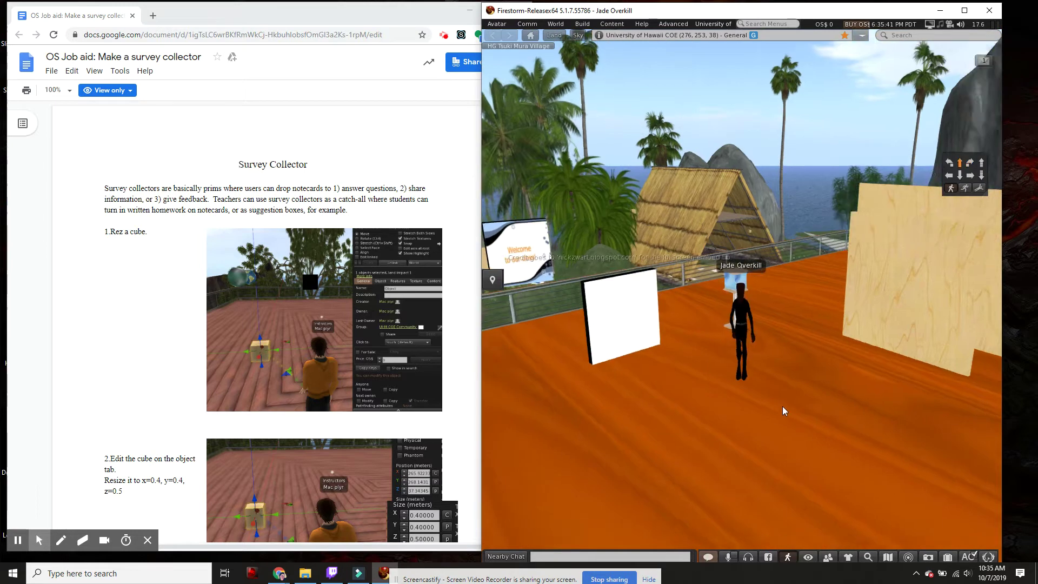
key(Left)
key(Up)
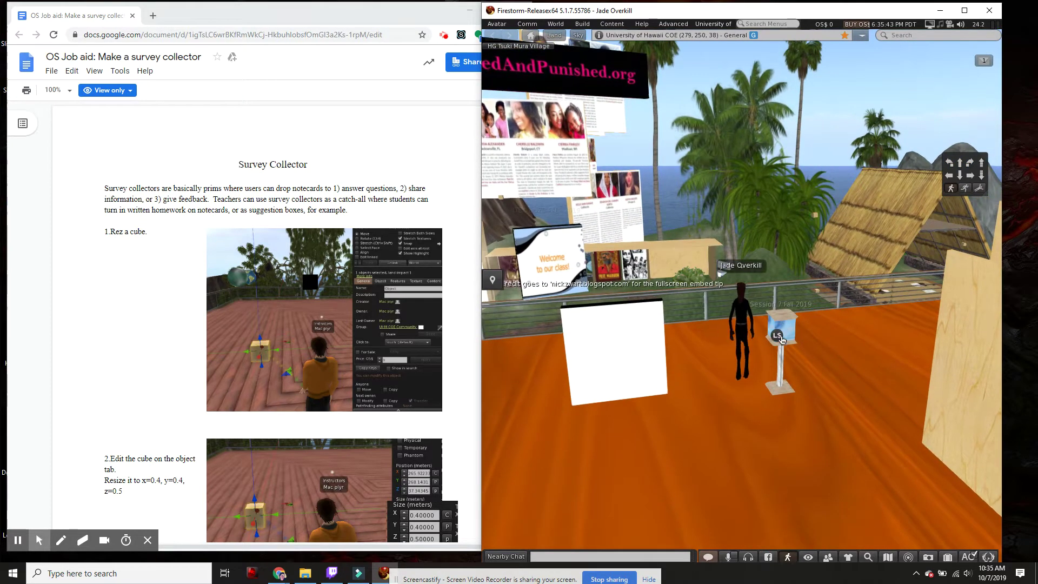
mouse_move(785, 335)
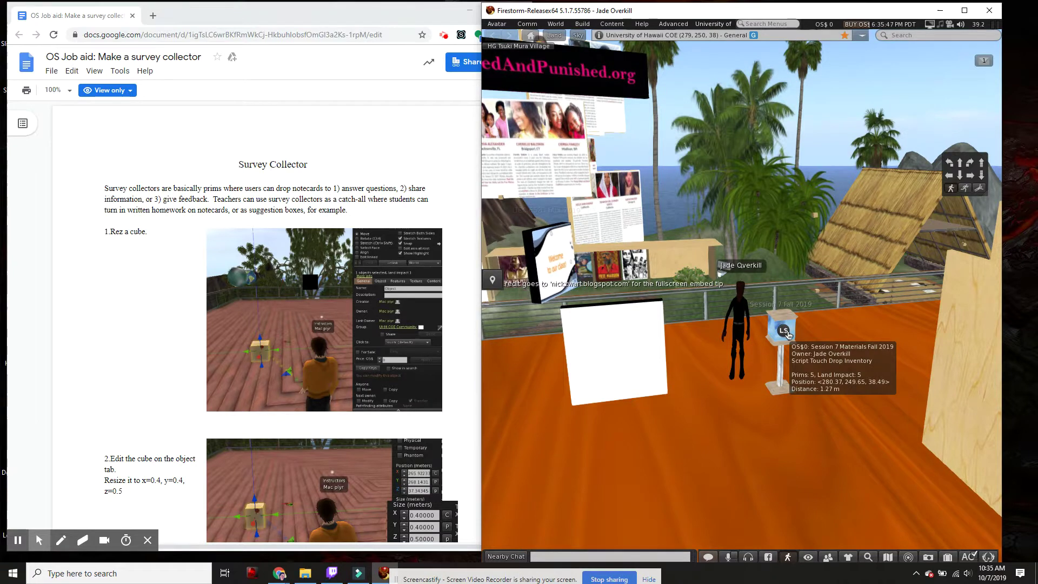
click(787, 335)
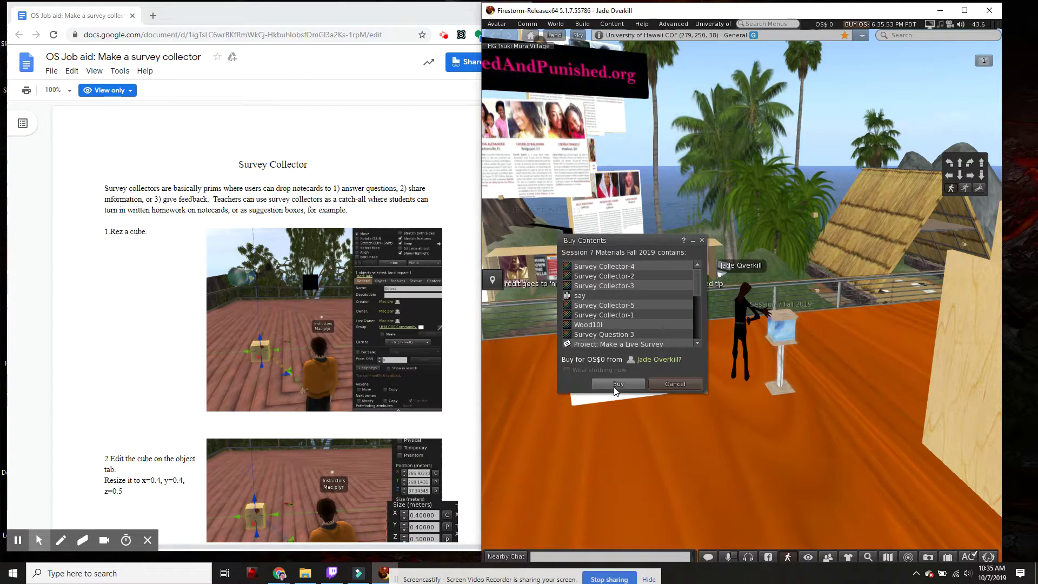
click(702, 241)
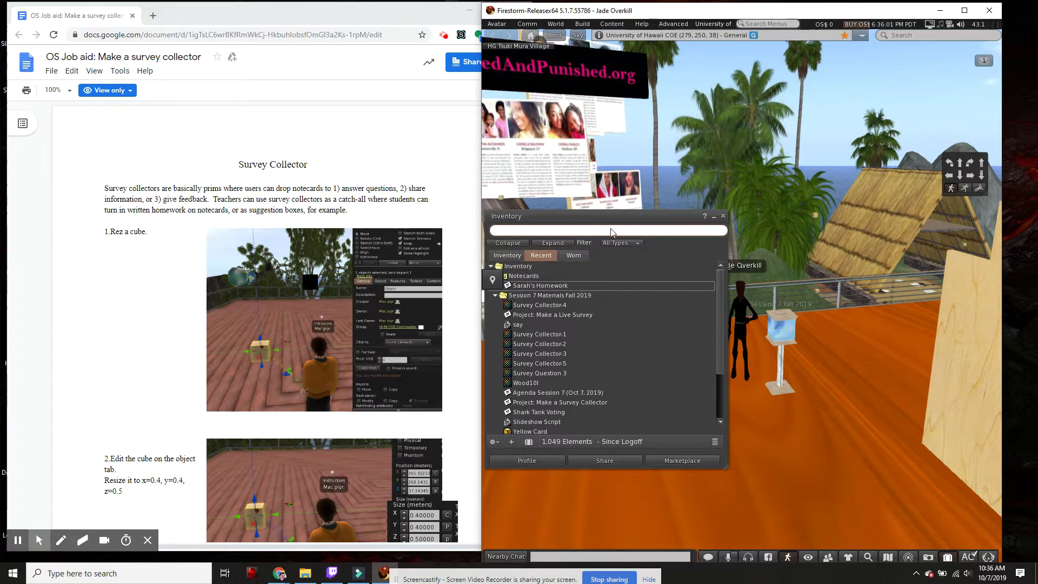
Step: Fold up the Notecards folder among the recent inventory items and look through the Session 7 Materials Fall 2019 folder
click(552, 257)
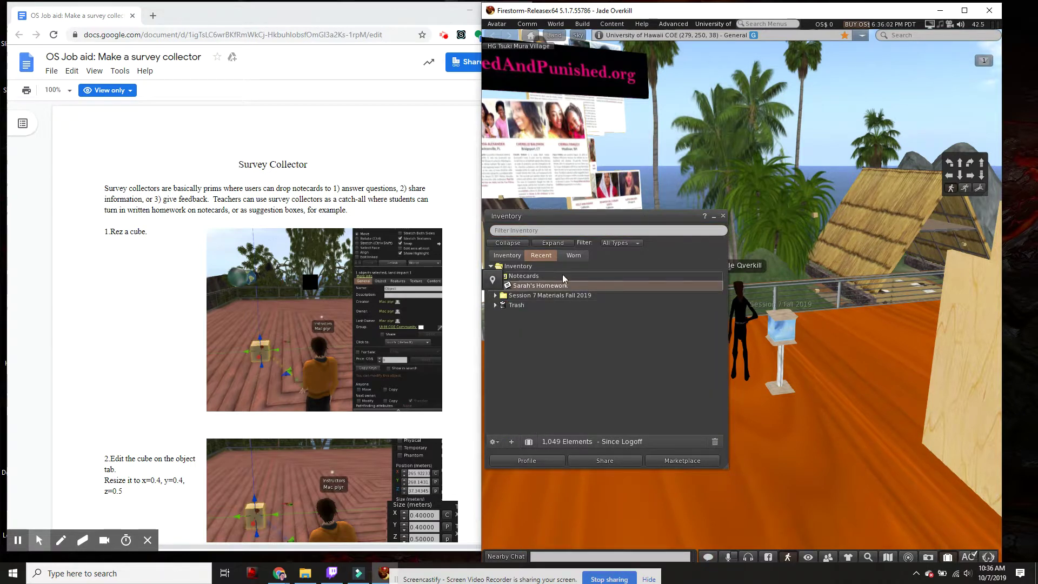
drag(563, 223, 650, 230)
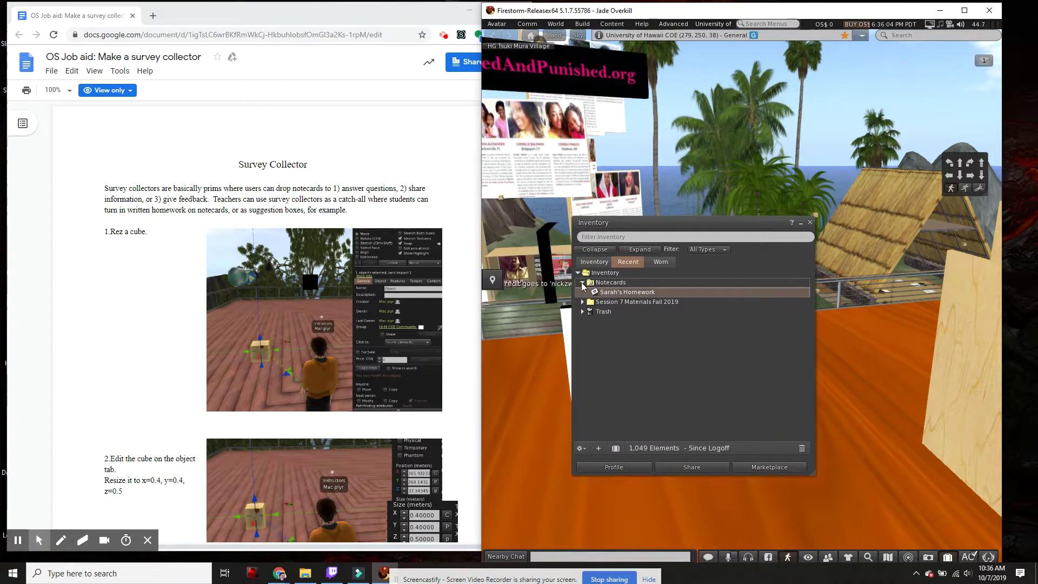
click(582, 282)
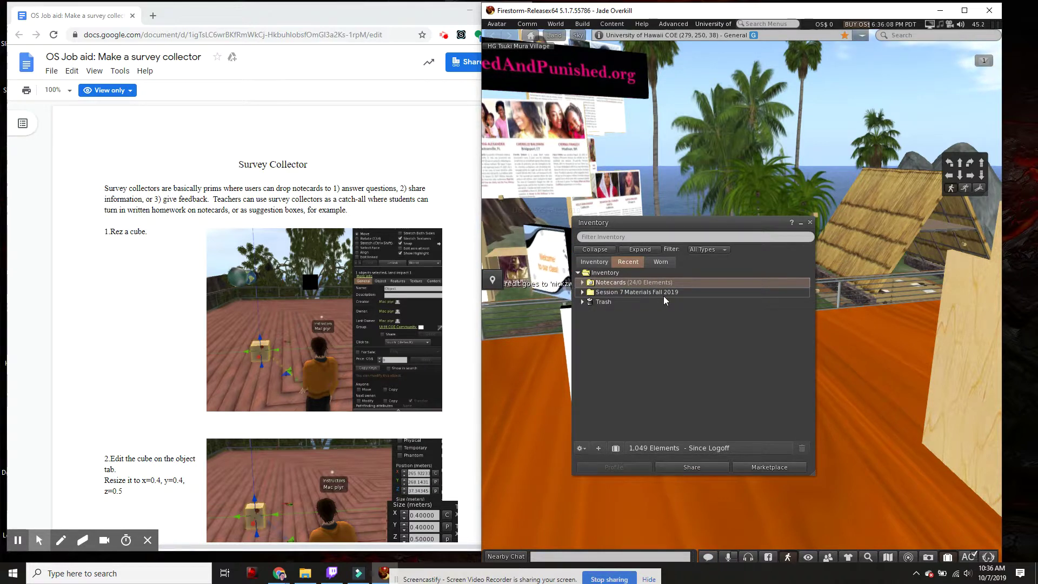
click(582, 291)
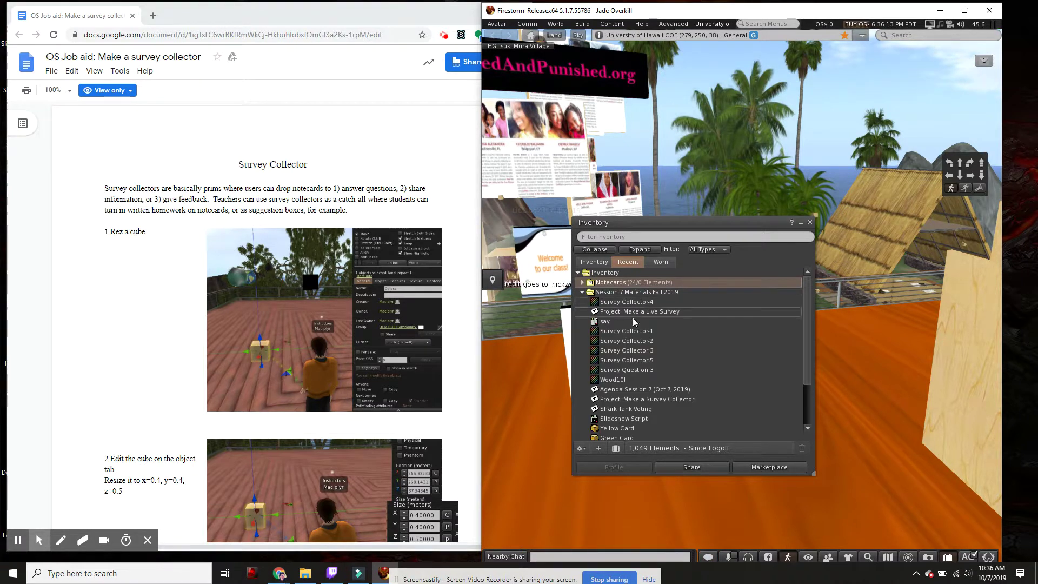
scroll(676, 352, down, 3)
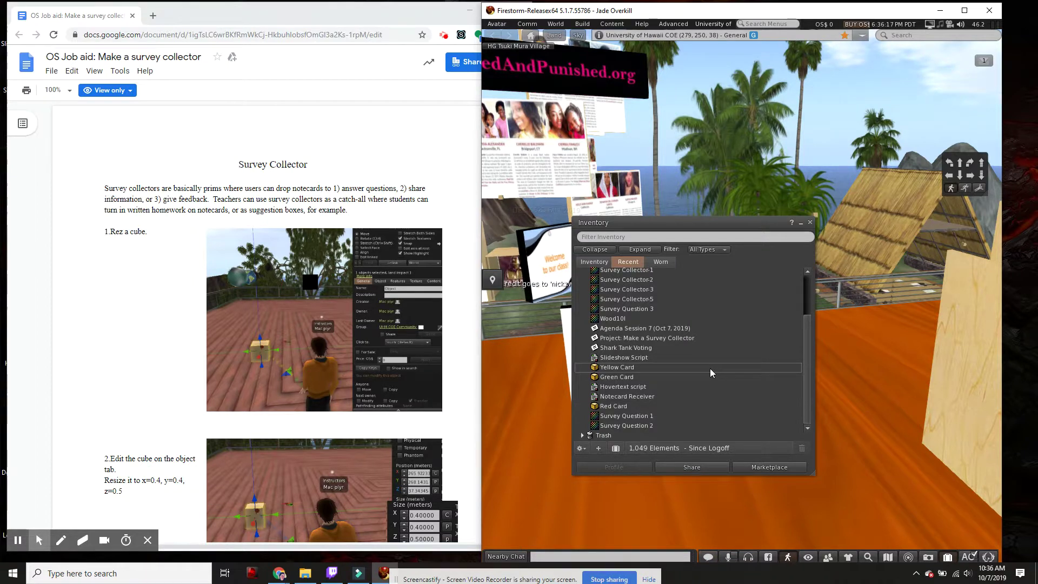
scroll(709, 368, up, 2)
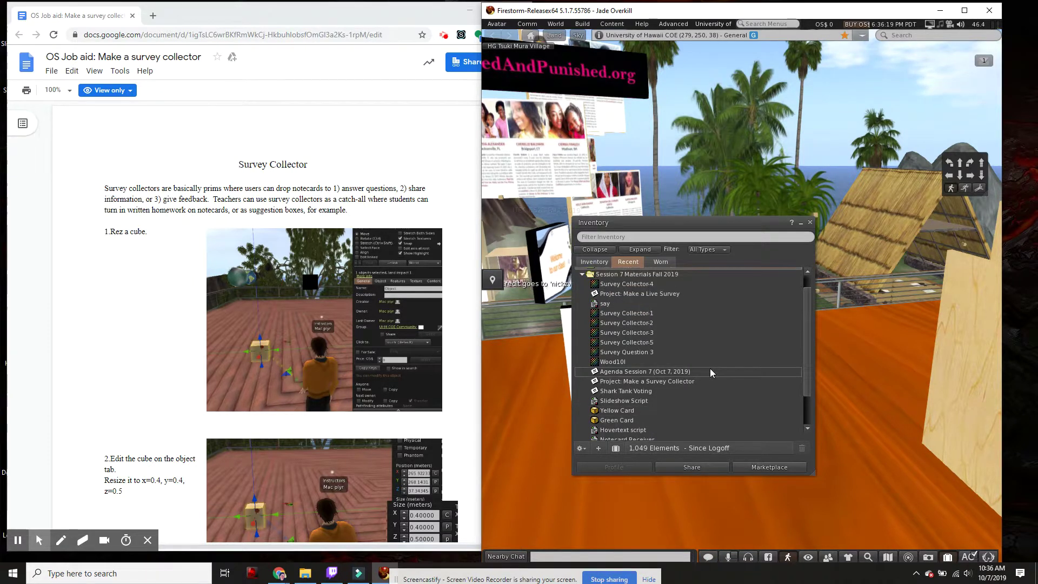
scroll(710, 368, up, 1)
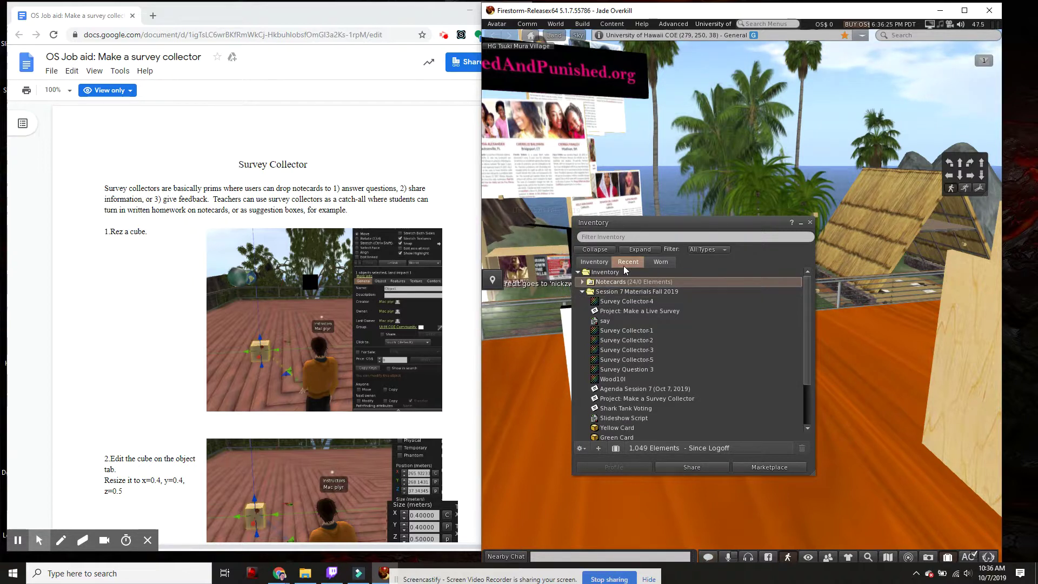
Step: Locate the Session 7 Materials Fall 2019 folder in the full inventory, return to the recent items and close the inventory
drag(660, 226, 614, 261)
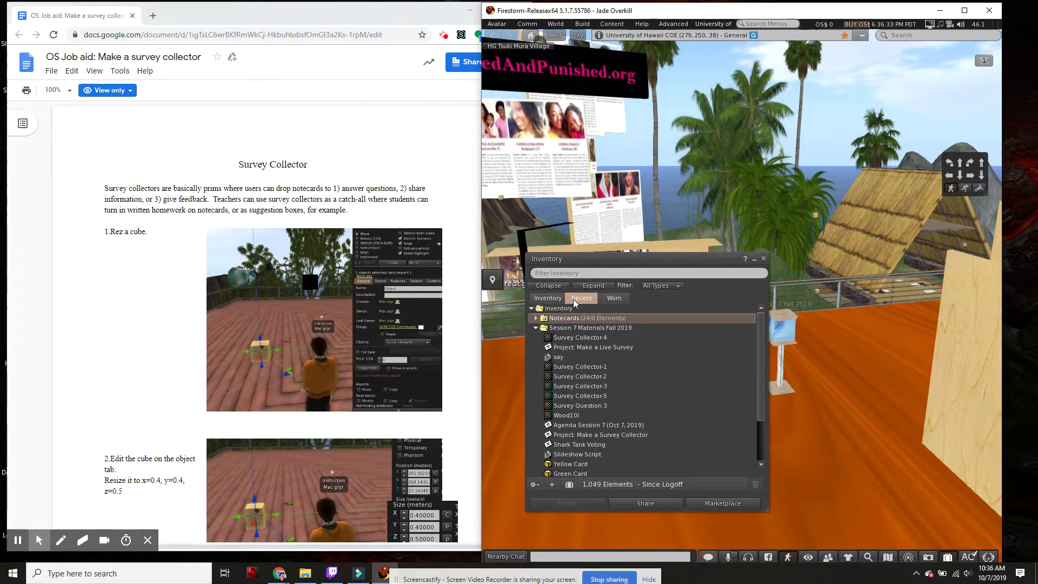
click(554, 303)
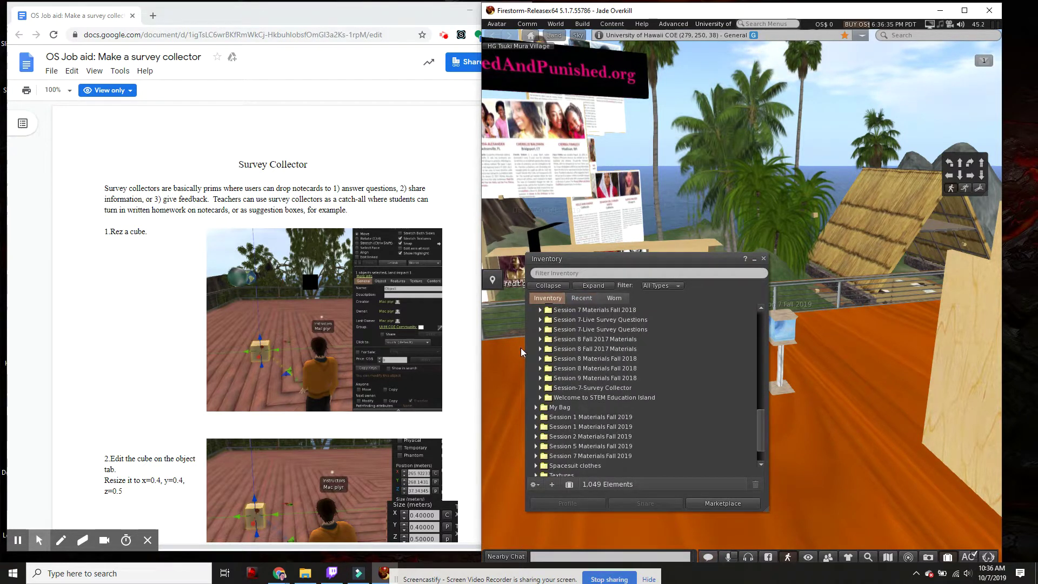
scroll(594, 387, down, 3)
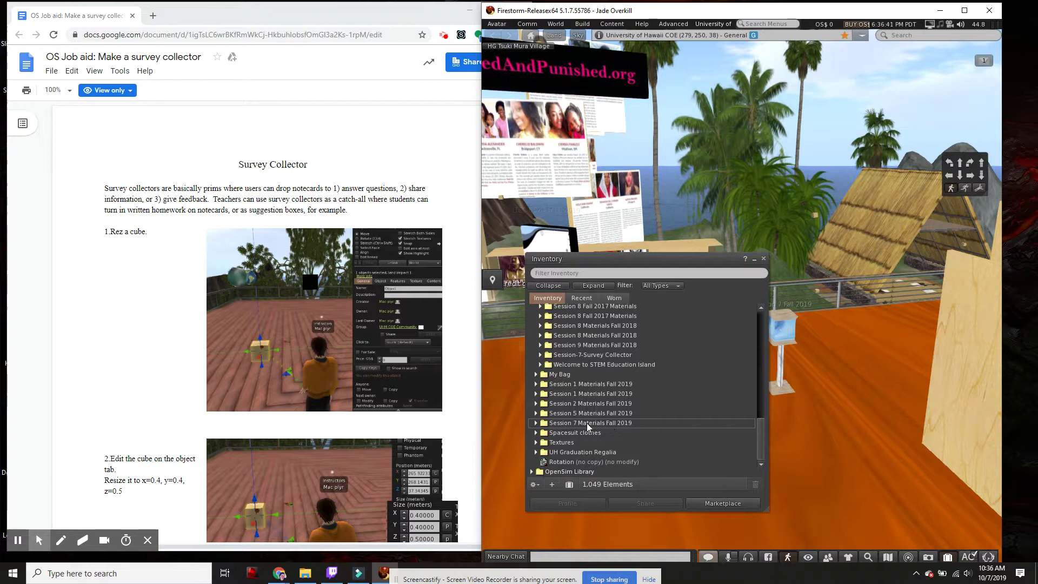
click(536, 423)
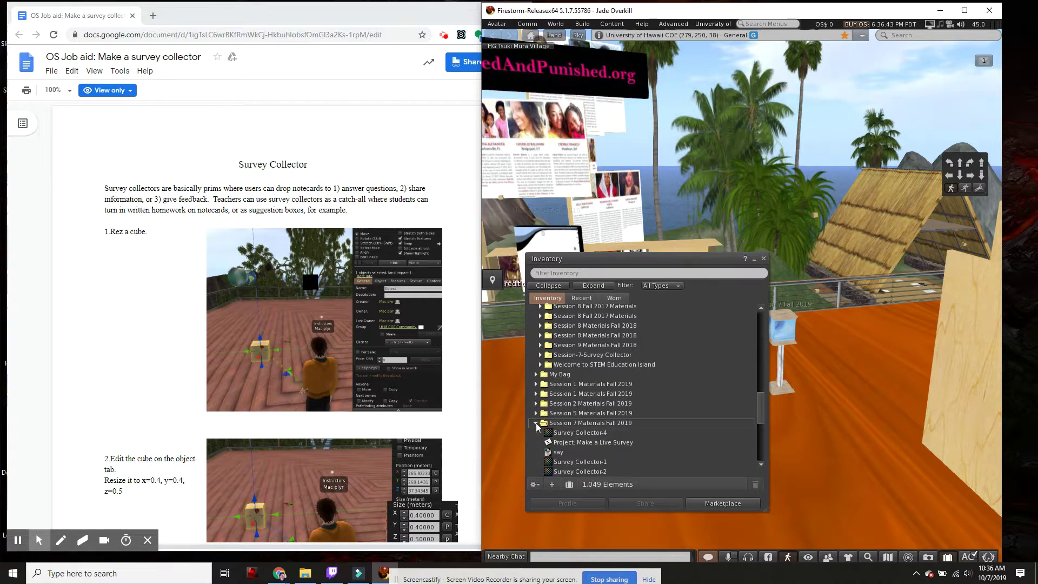
click(536, 424)
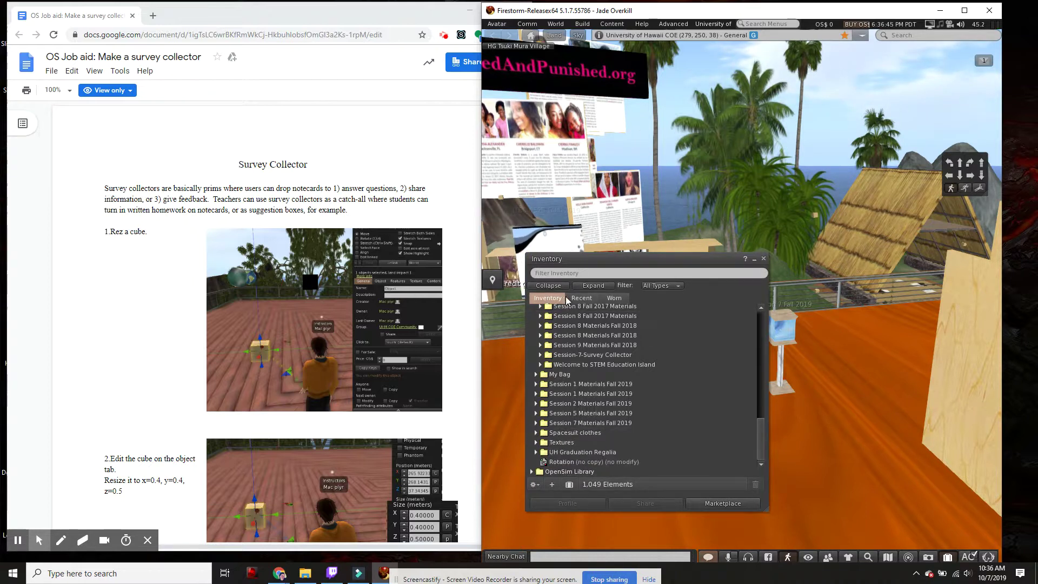
click(581, 298)
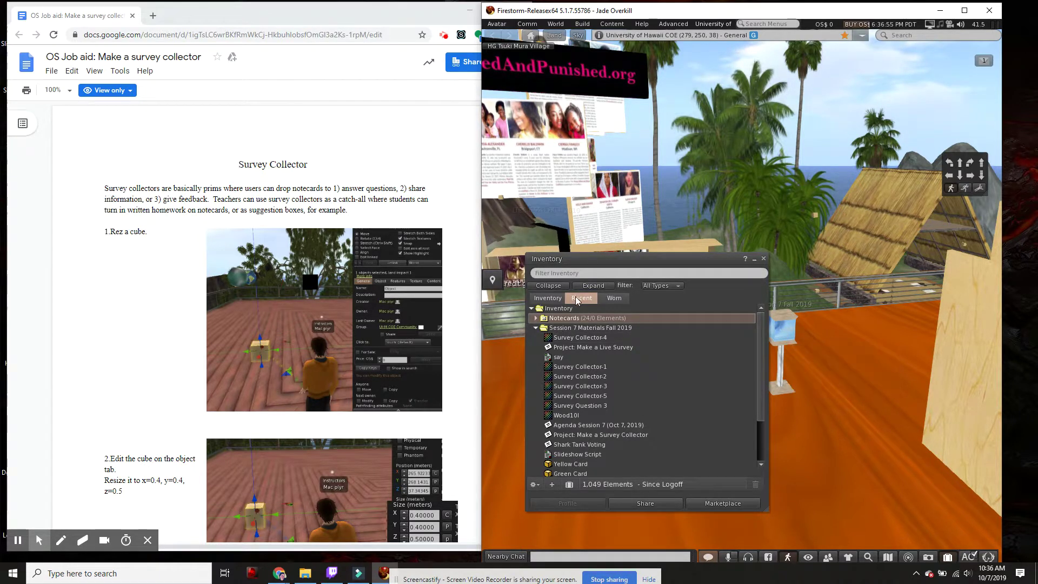
click(763, 260)
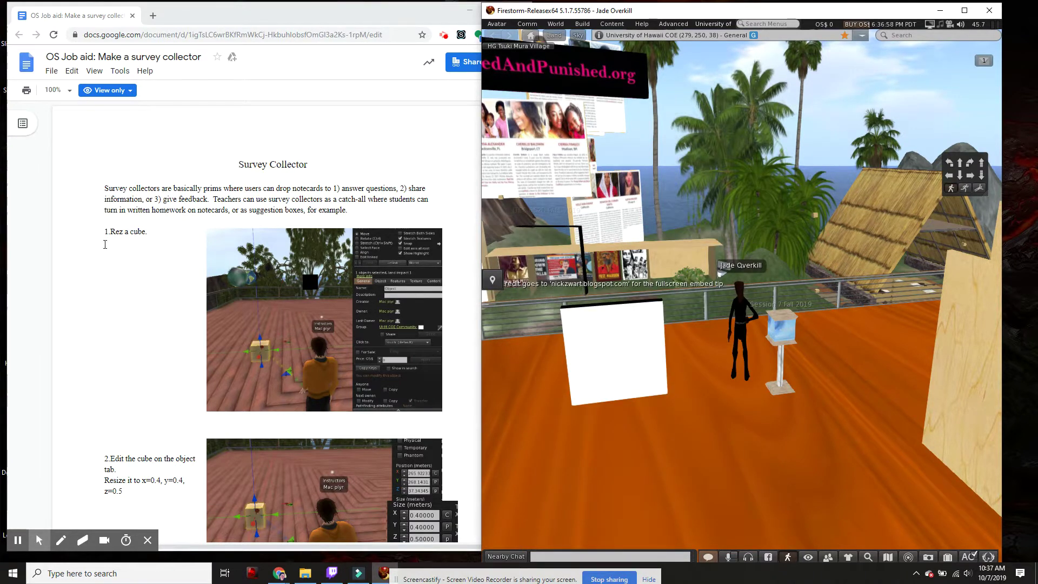
Step: Read the job aid's first instruction and walk the avatar to an open stretch of deck at about 271, 257, 38
drag(104, 233, 138, 231)
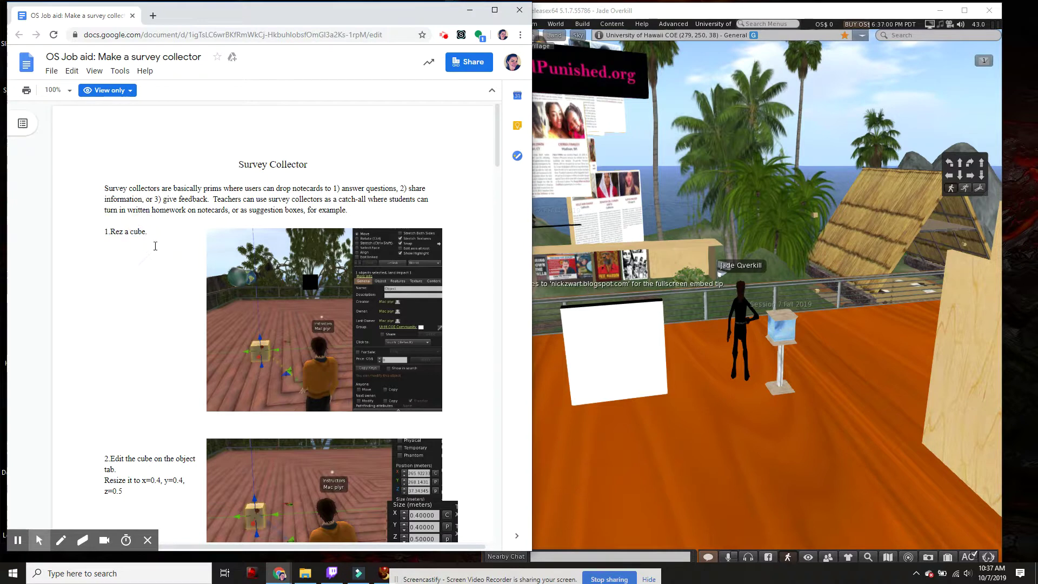
click(743, 413)
key(Down)
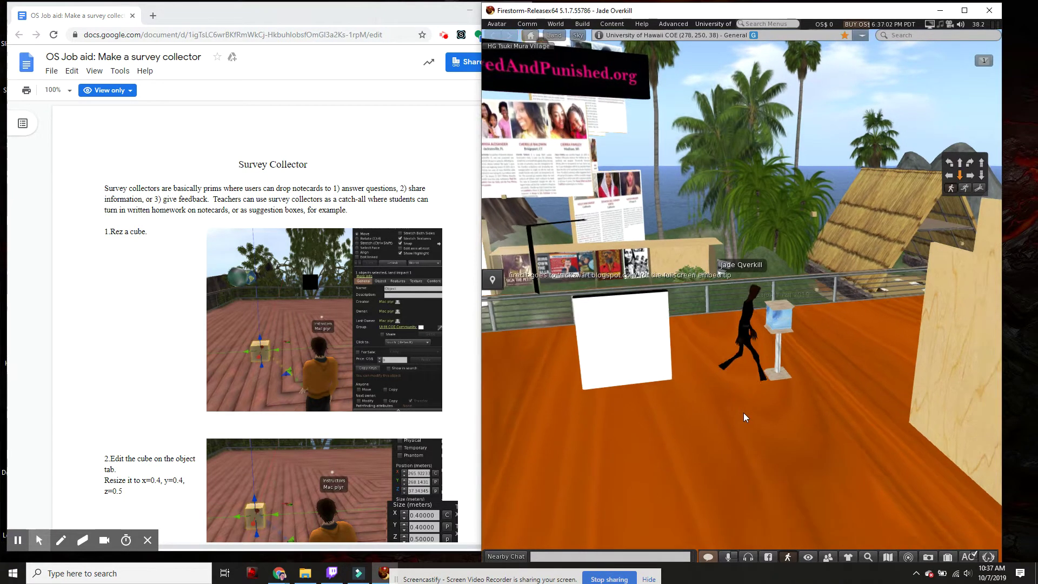
key(Left)
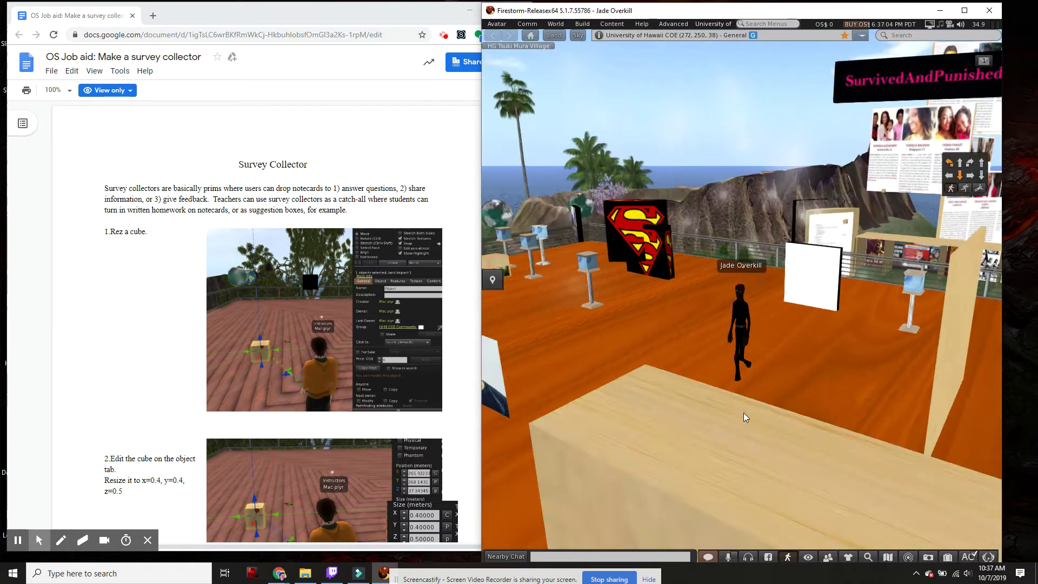
key(Up)
key(Right)
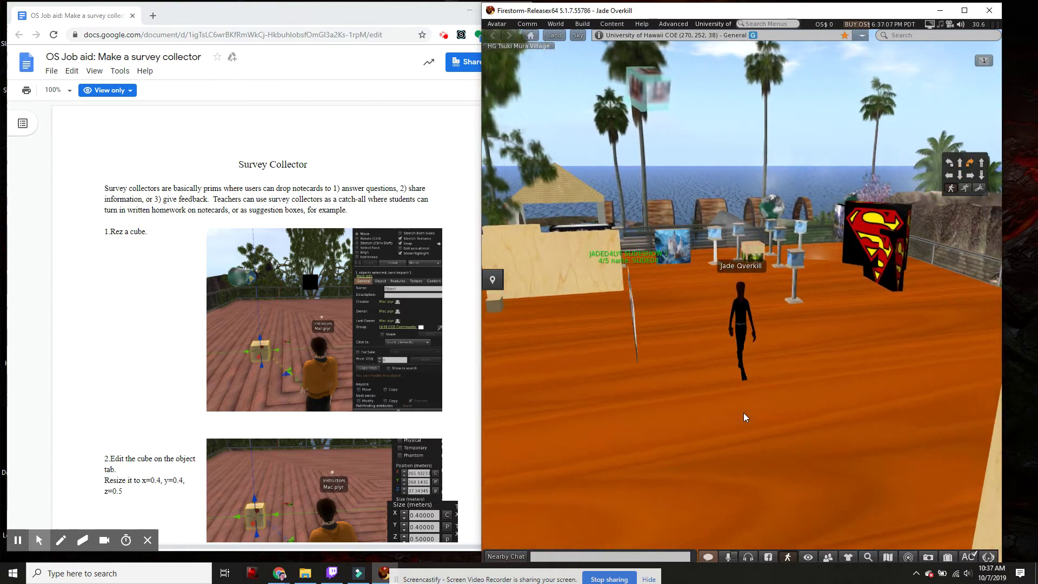
key(Down)
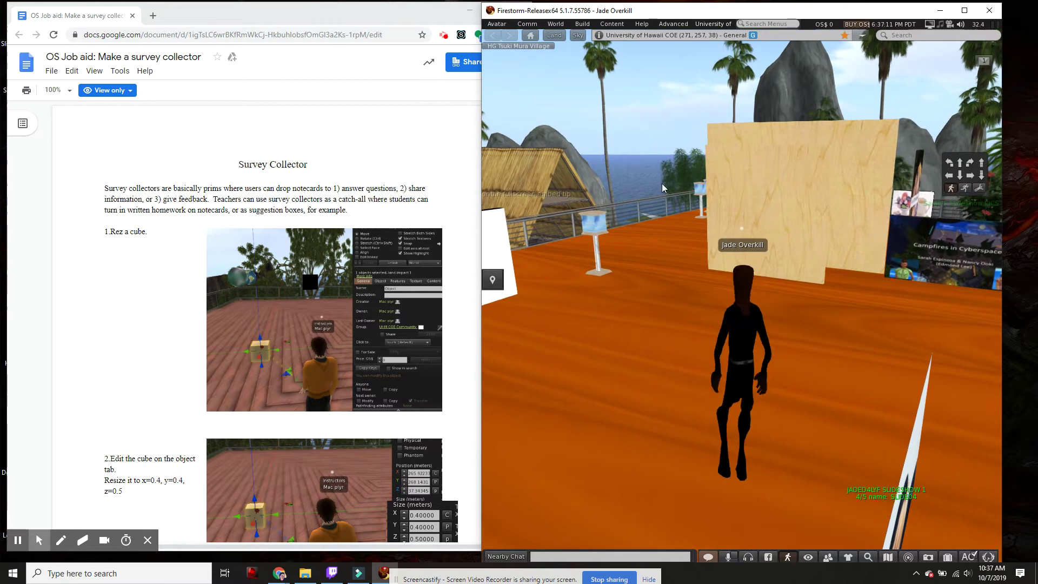
Step: Rez a cube prim on the deck beside the avatar
click(582, 24)
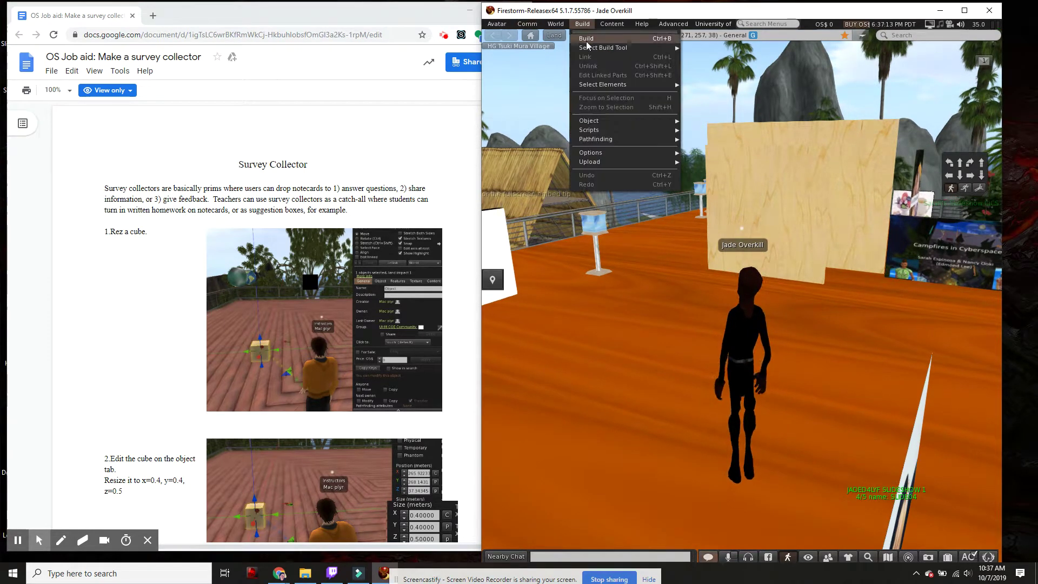
click(587, 39)
click(563, 169)
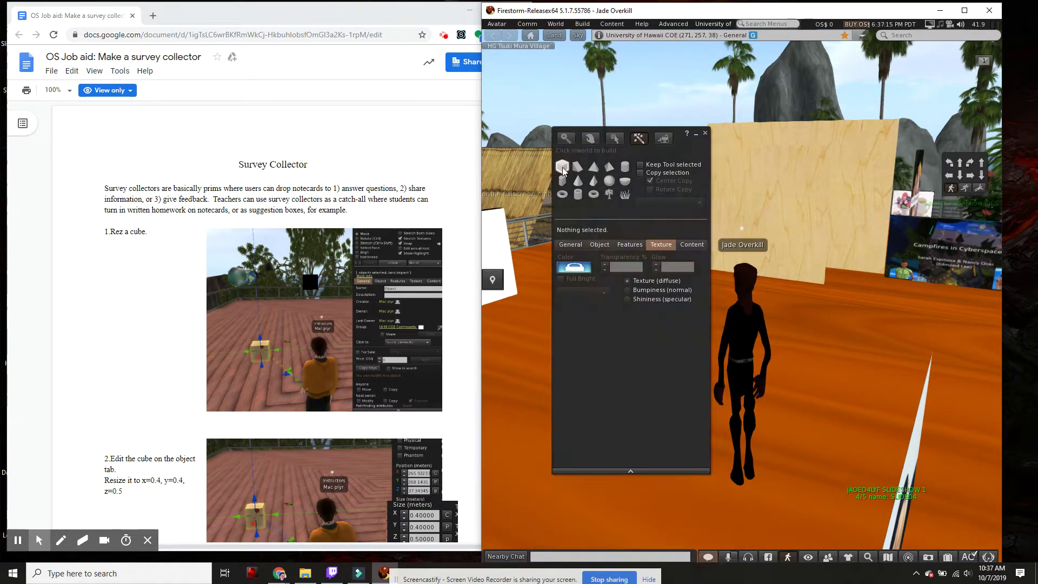
click(803, 333)
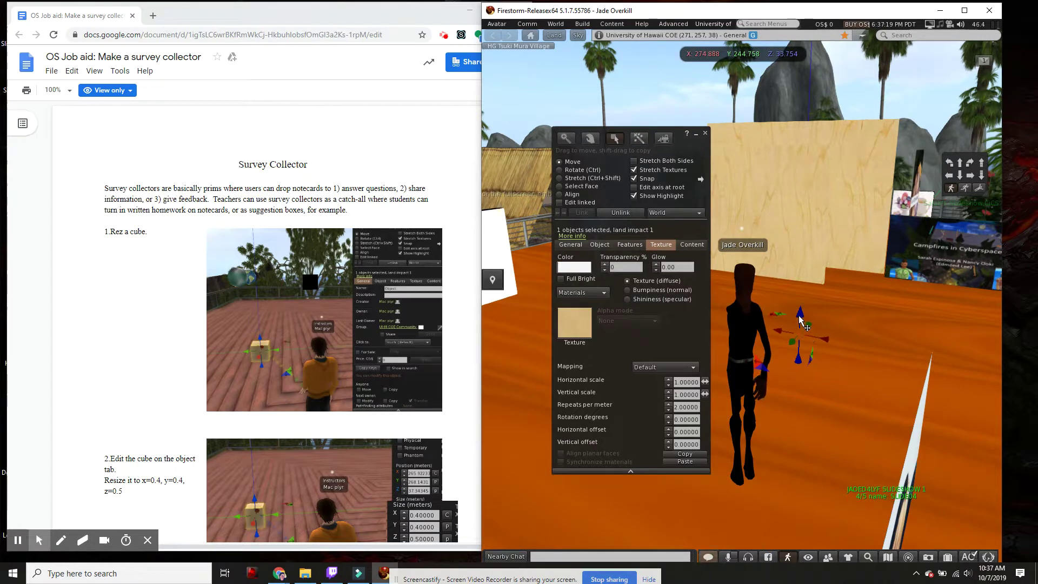
Step: Raise the cube to about Z 38.3 and move it along the Y axis to about 254.97, in front of the avatar
drag(800, 314, 802, 251)
drag(797, 198, 797, 194)
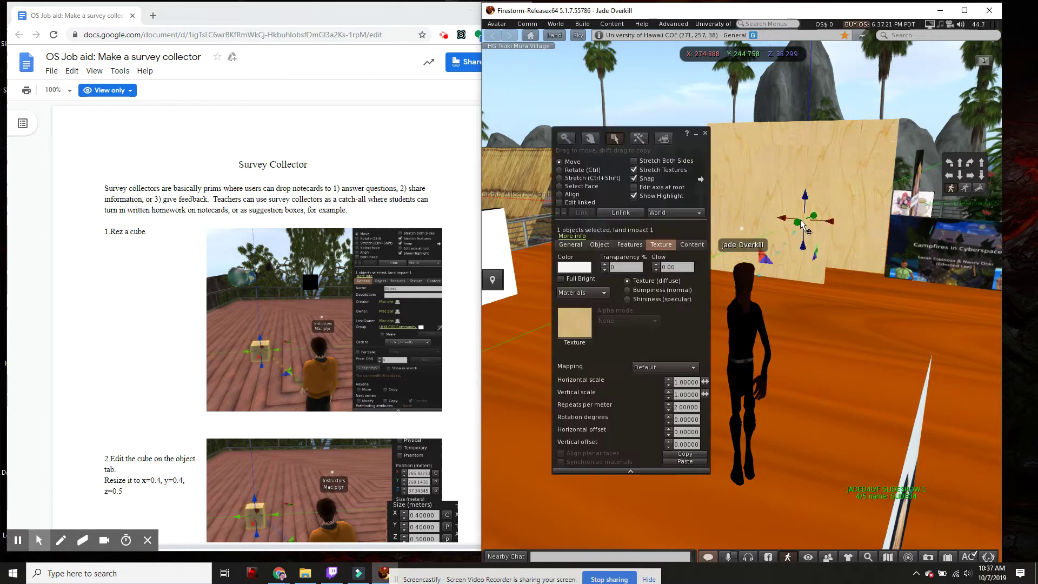
drag(790, 229, 642, 286)
key(Left)
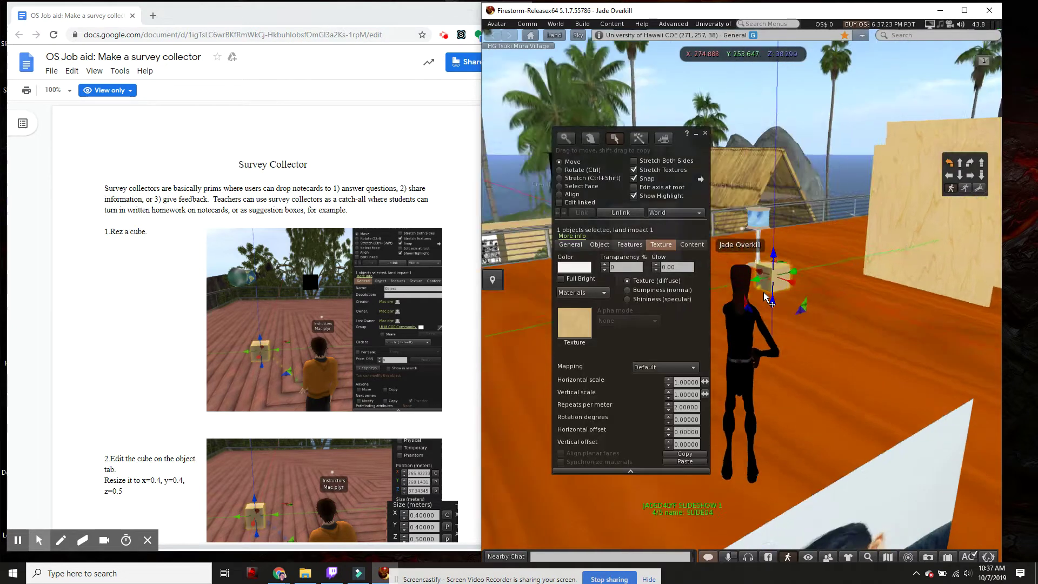
drag(893, 289, 833, 289)
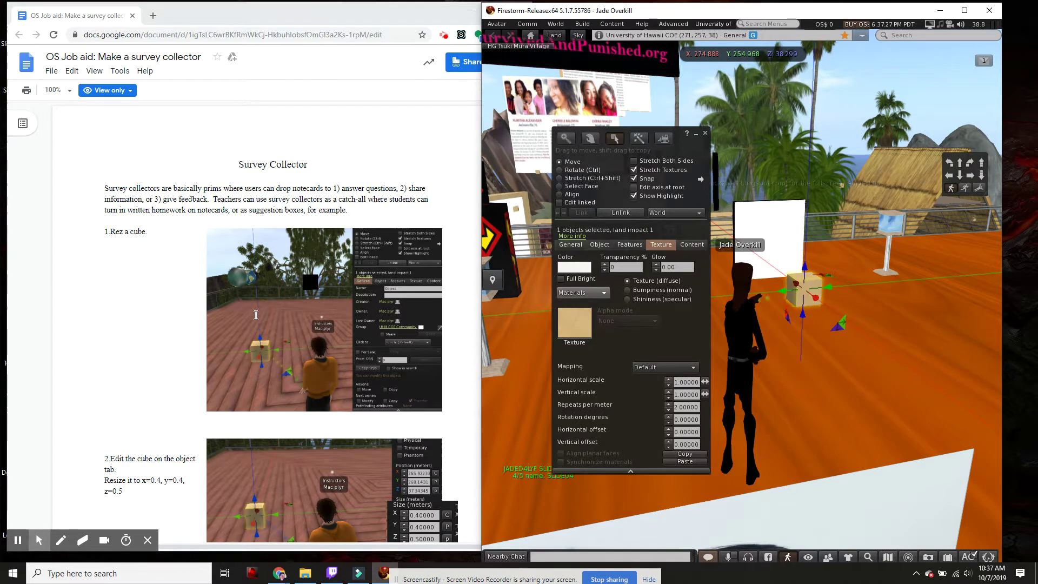
Step: Rename the cube with the owner's first name in possessive form followed by "Survey Collector"
scroll(282, 313, down, 3)
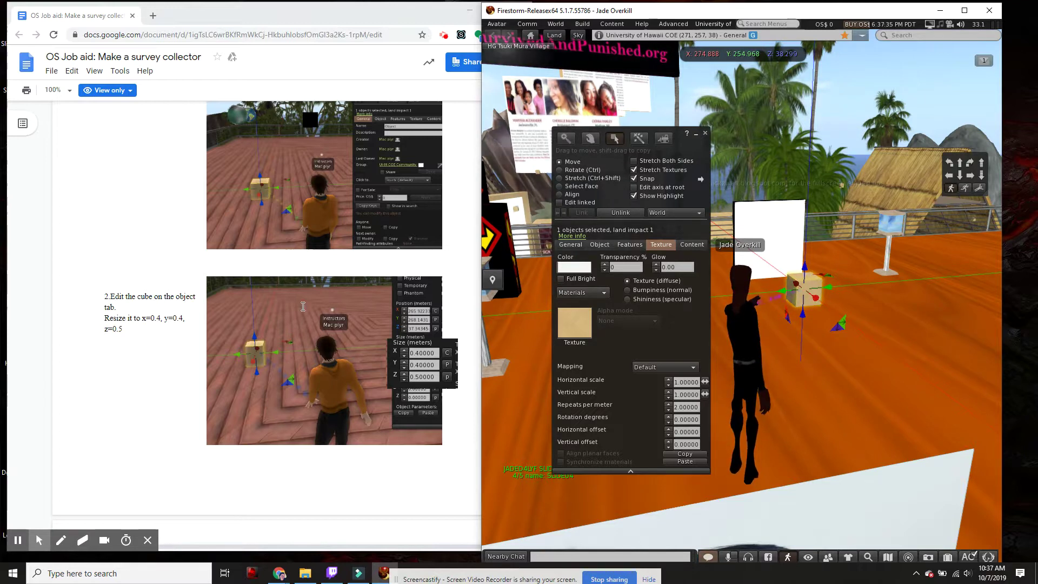
click(579, 245)
click(628, 257)
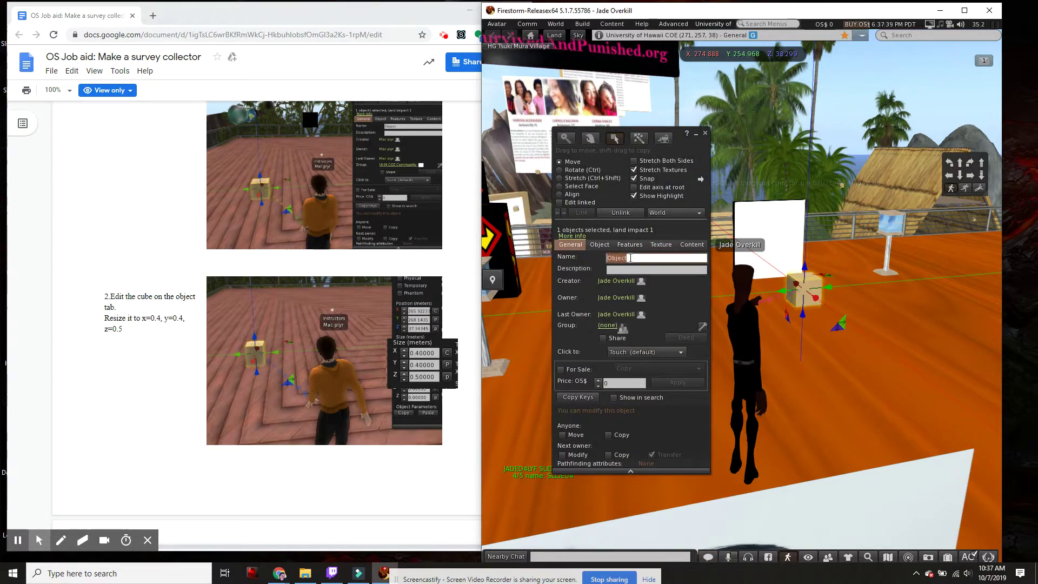
text(Sarah's Survey C)
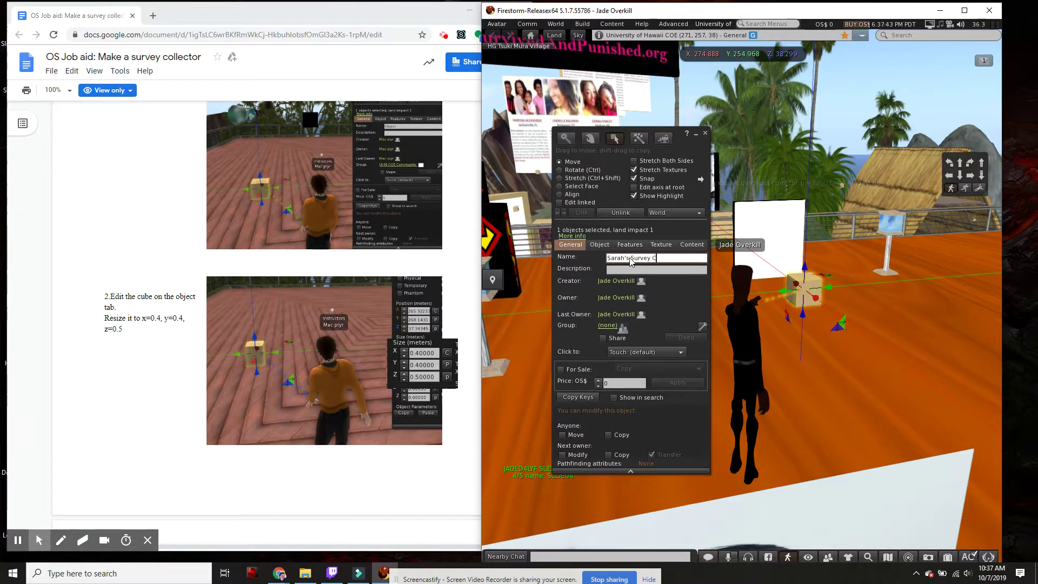
text(ollect)
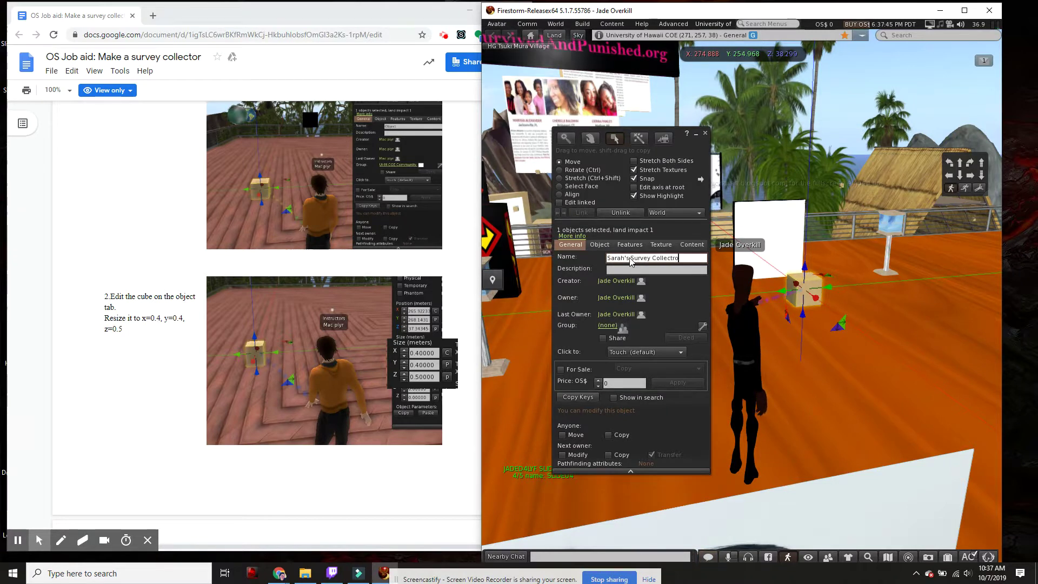
text(or)
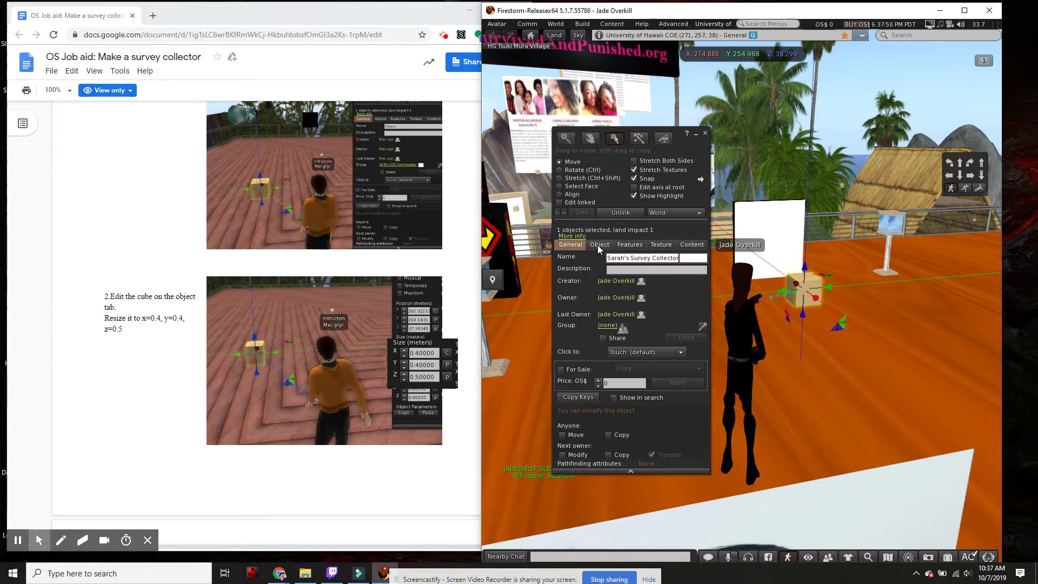
click(570, 251)
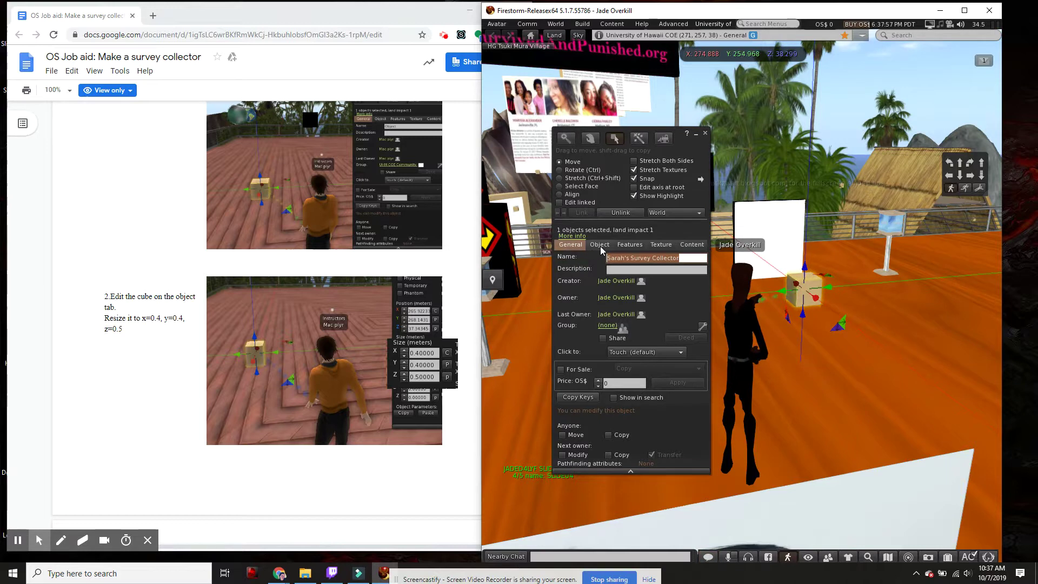
Step: Set the cube's X size to 0.4 m, following step 2 of the job aid
click(600, 245)
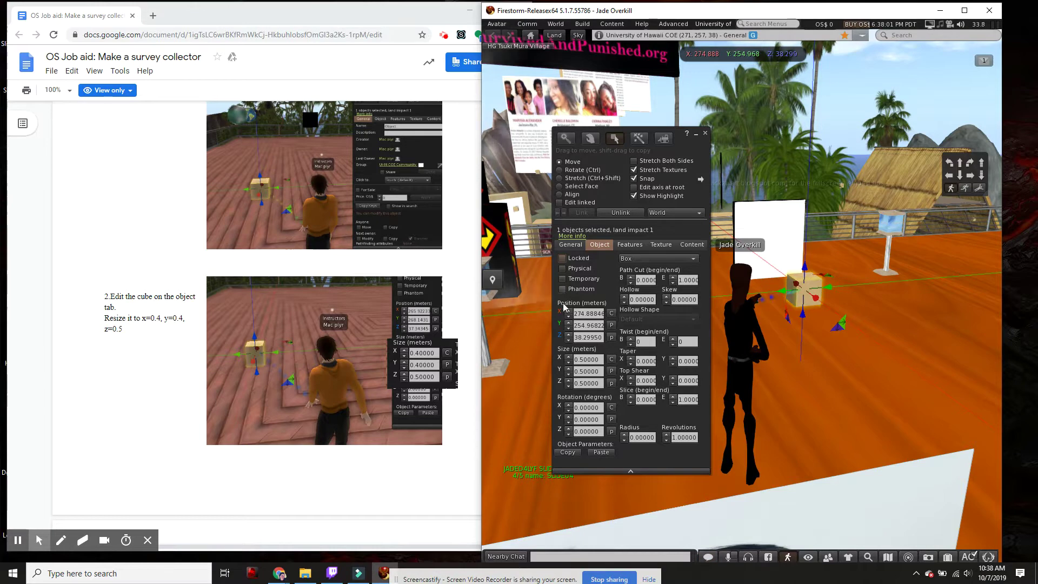
click(389, 345)
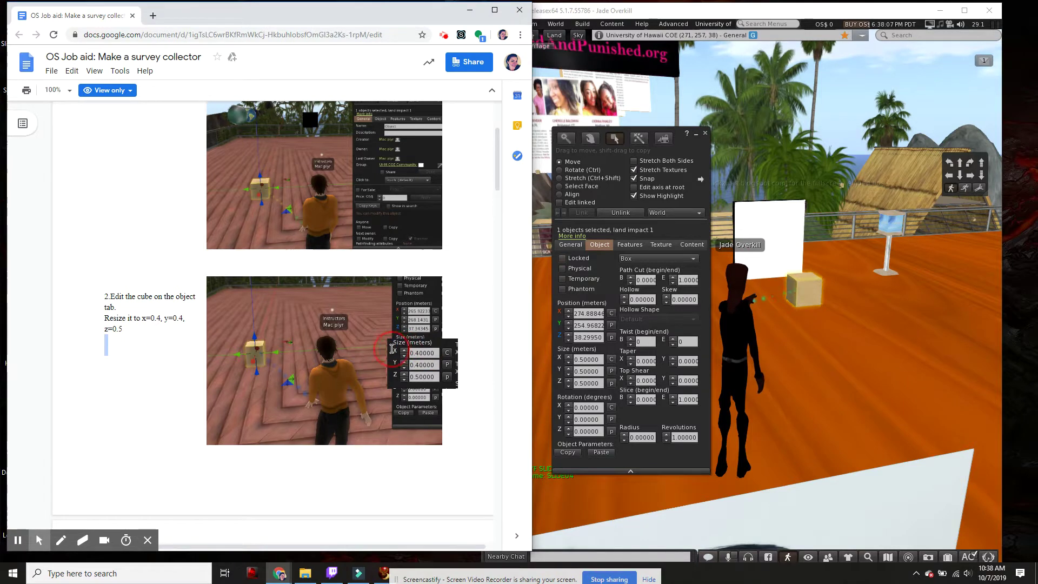
click(553, 350)
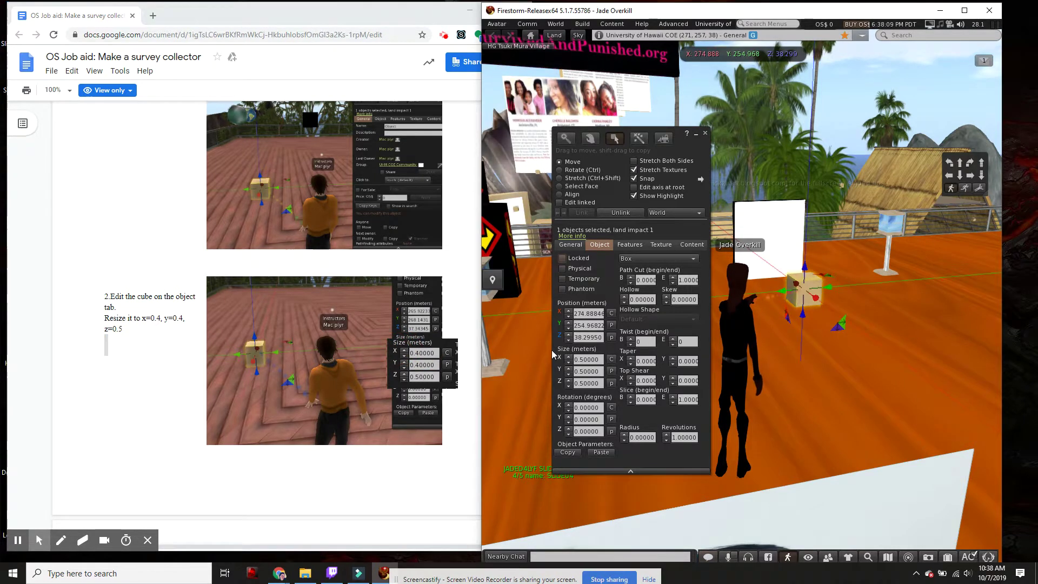
click(592, 360)
double_click(592, 360)
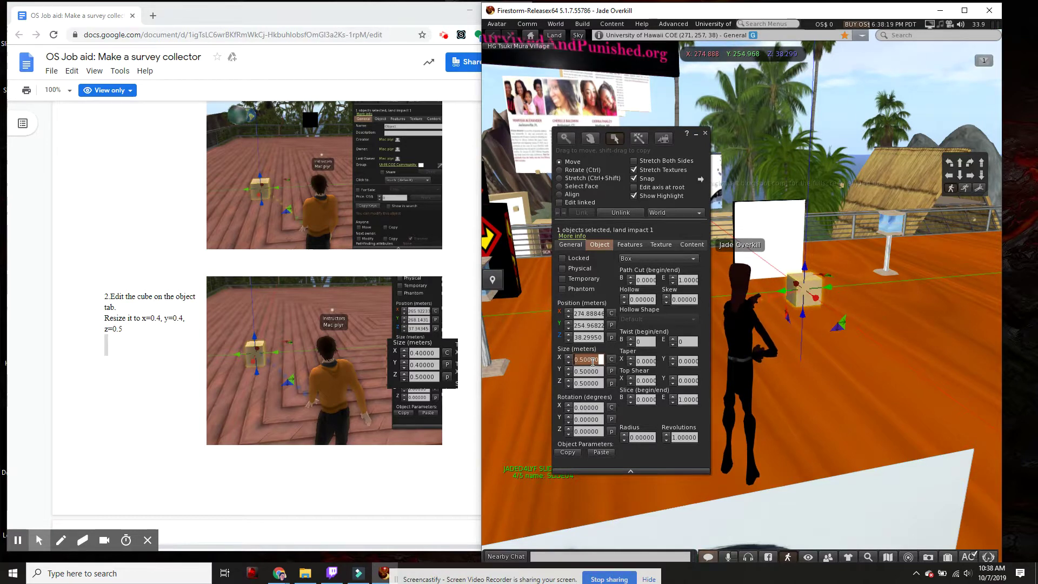
key(BackSpace)
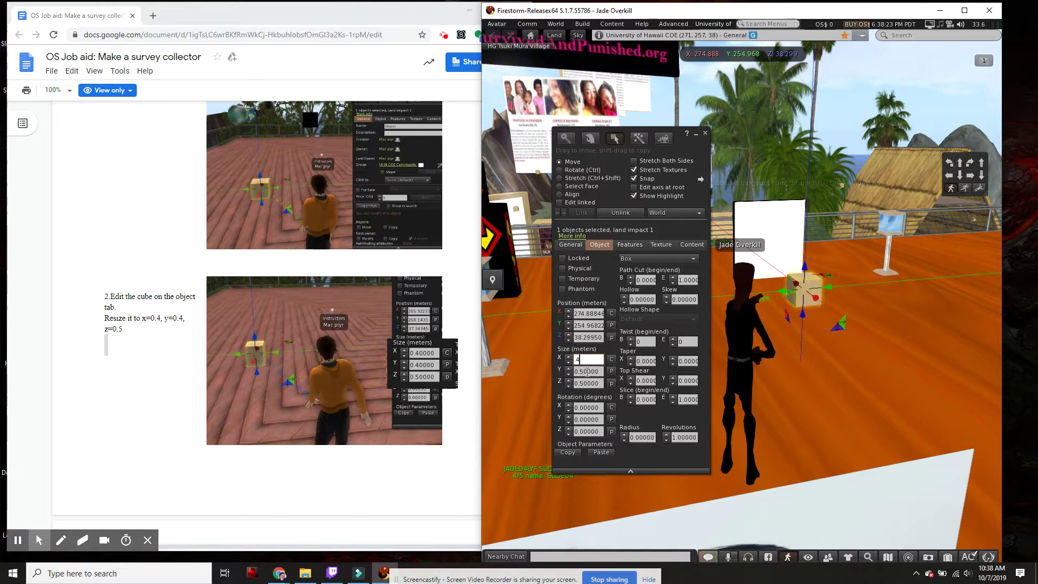
key(Tab)
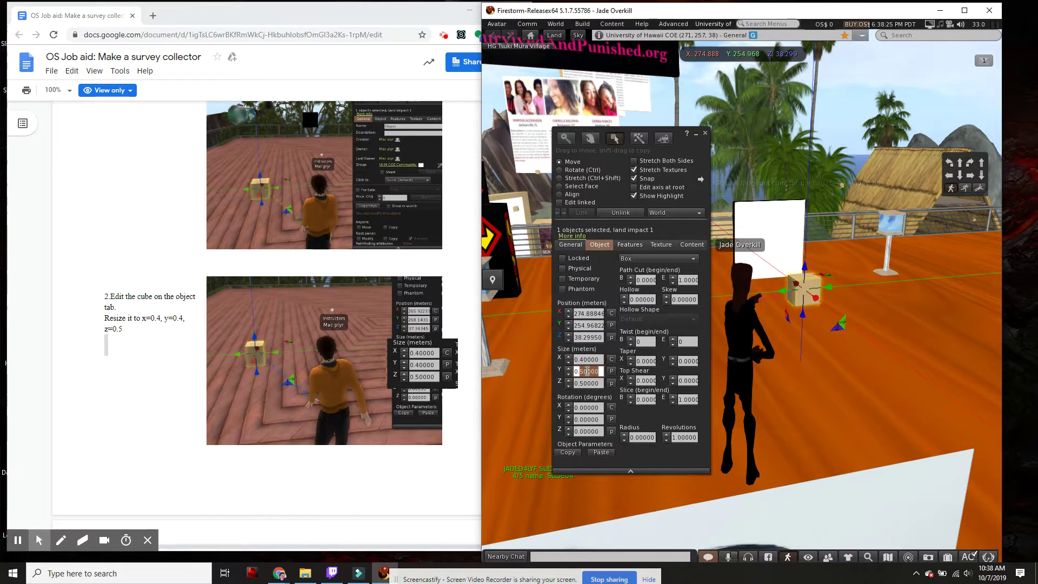
Step: Set the cube's Y size to 0.4 m and its Z size to 0.5 m
text(0.4)
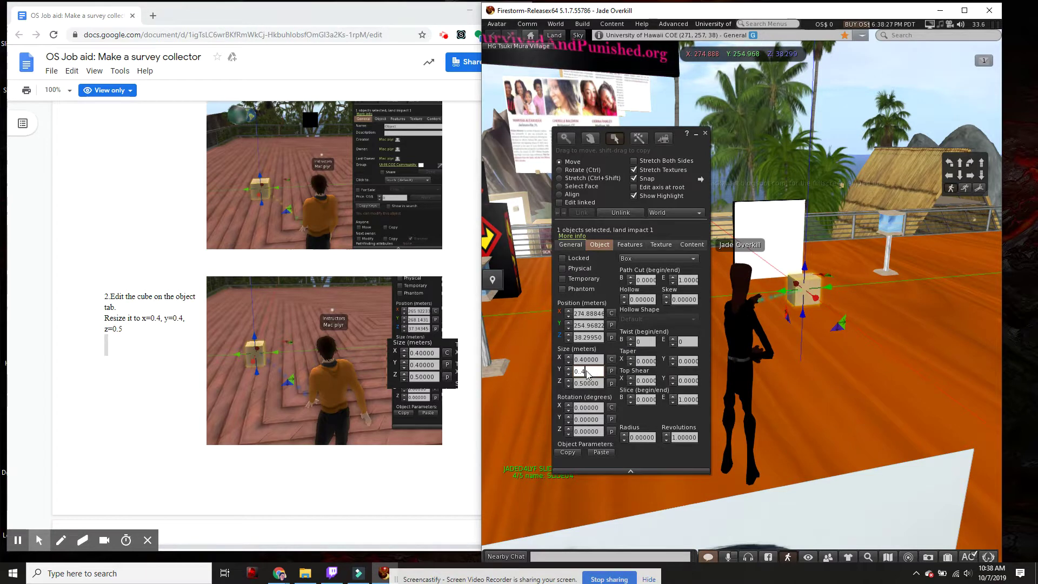
click(582, 383)
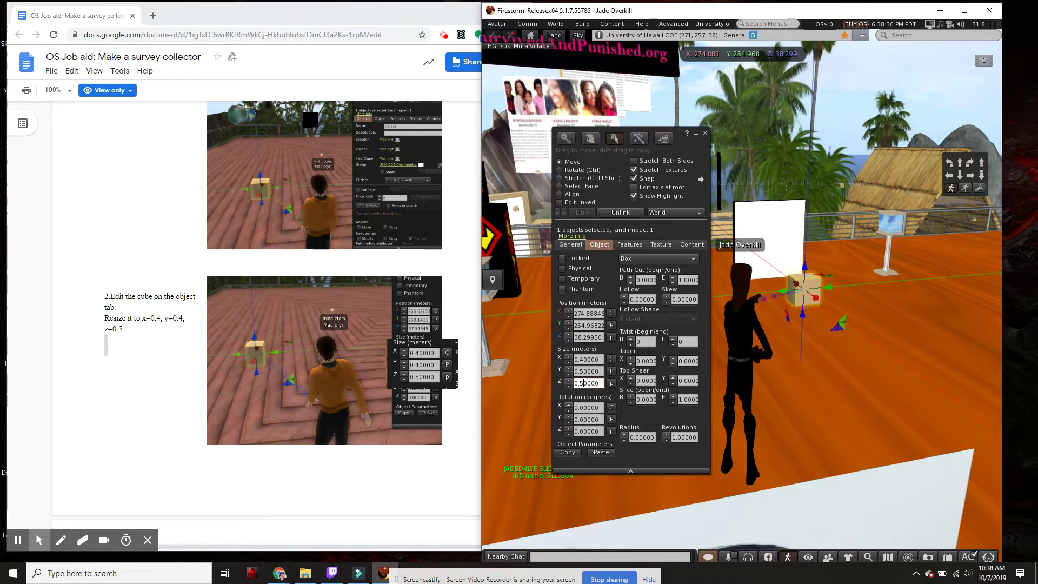
double_click(584, 371)
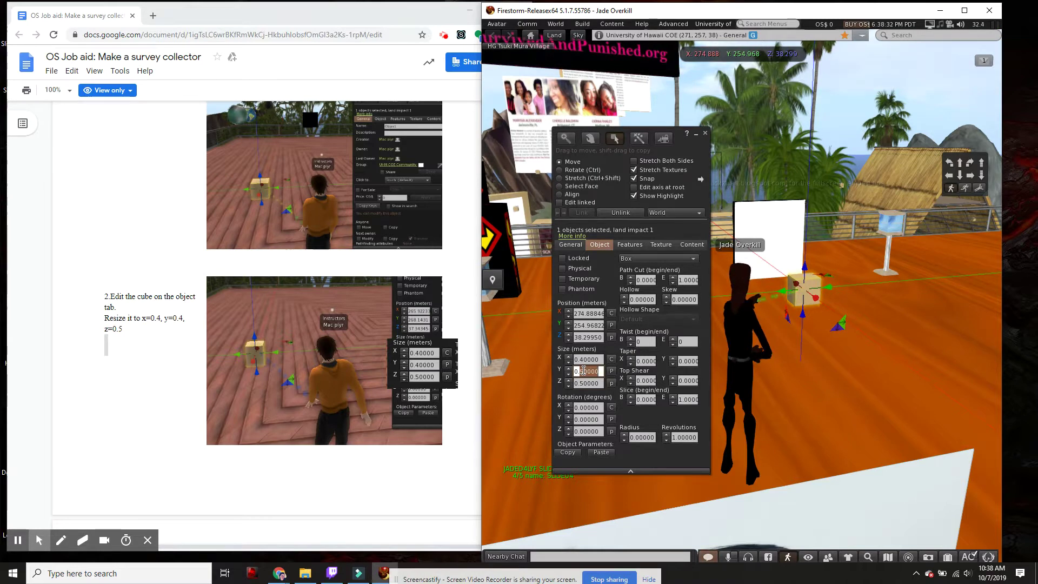
key(BackSpace)
key(BackSpace)
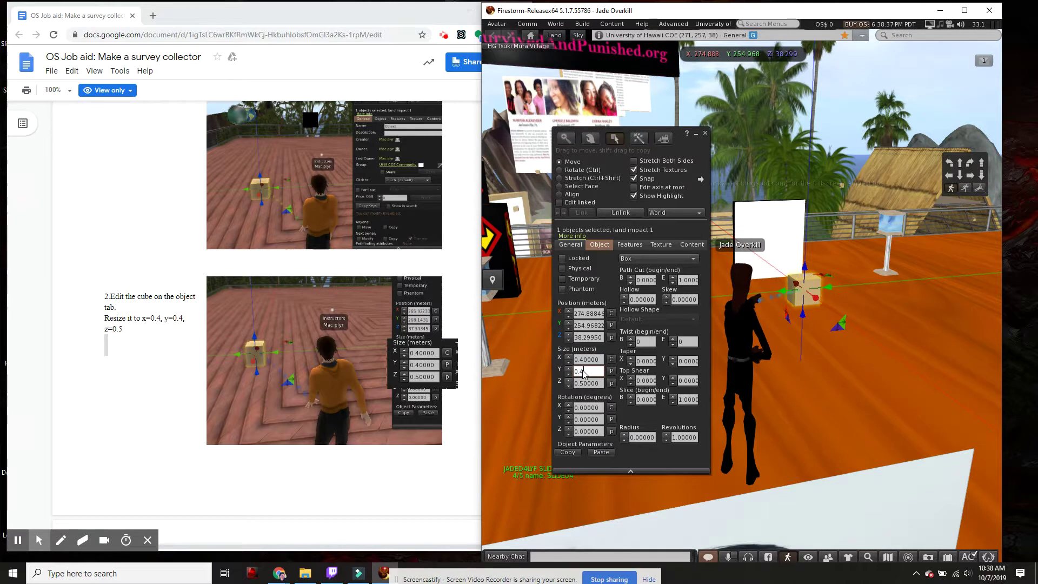
text(.4)
click(584, 383)
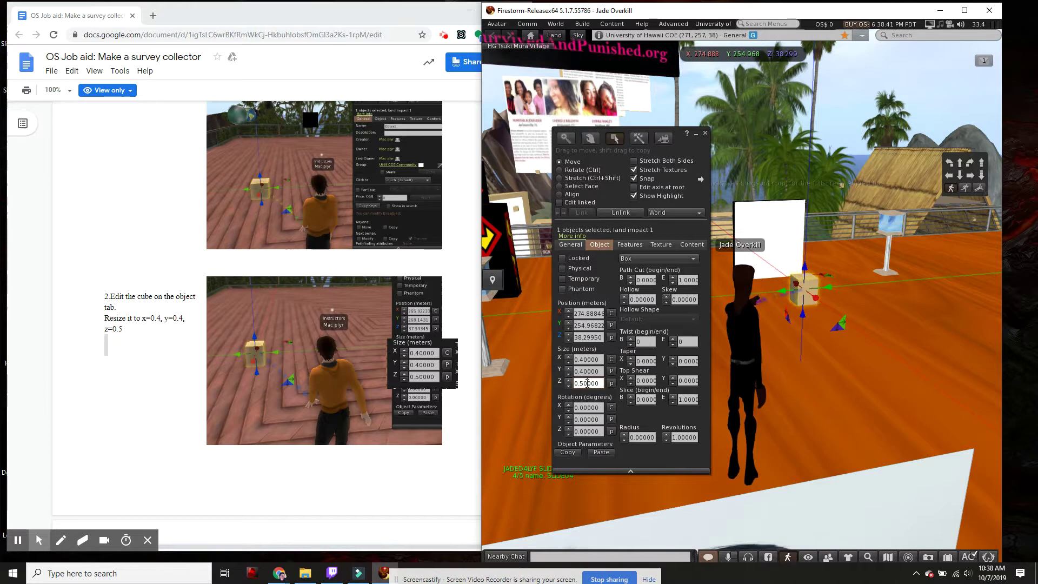
double_click(587, 383)
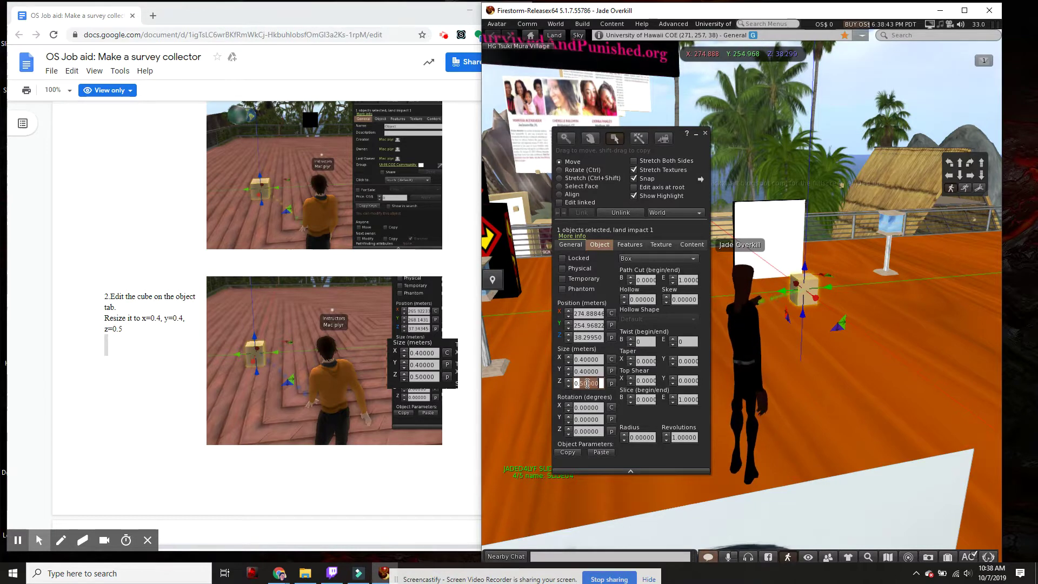
text(5)
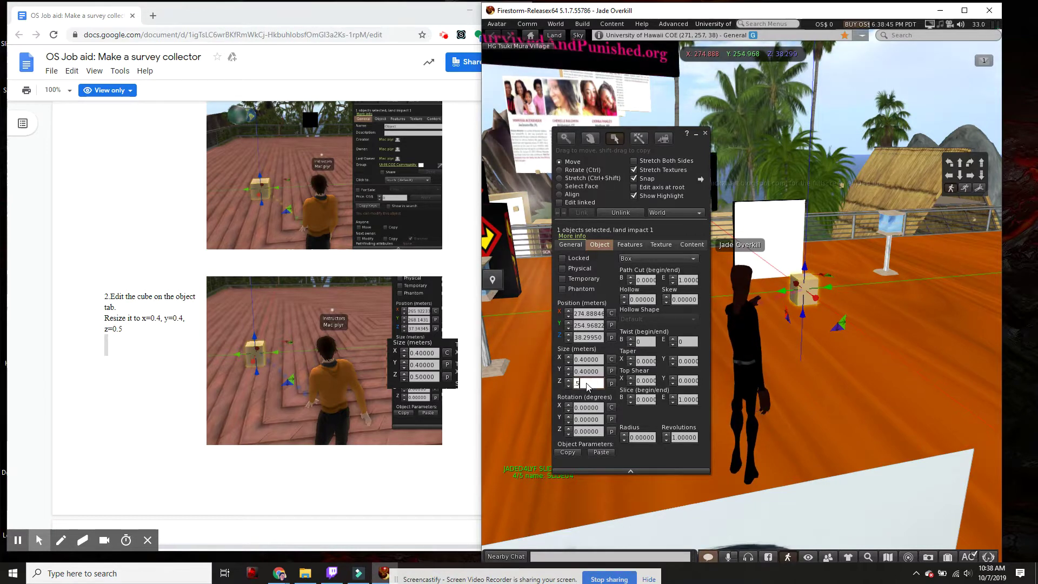
Step: Look up step 3 of the job aid and set the cube's Y rotation to 90 degrees
click(163, 374)
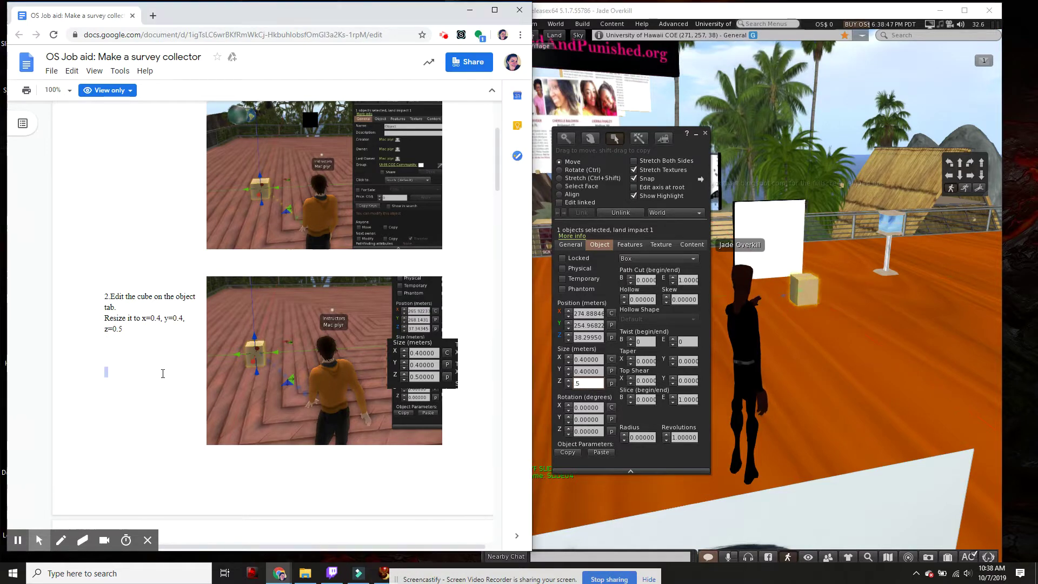
scroll(274, 361, down, 6)
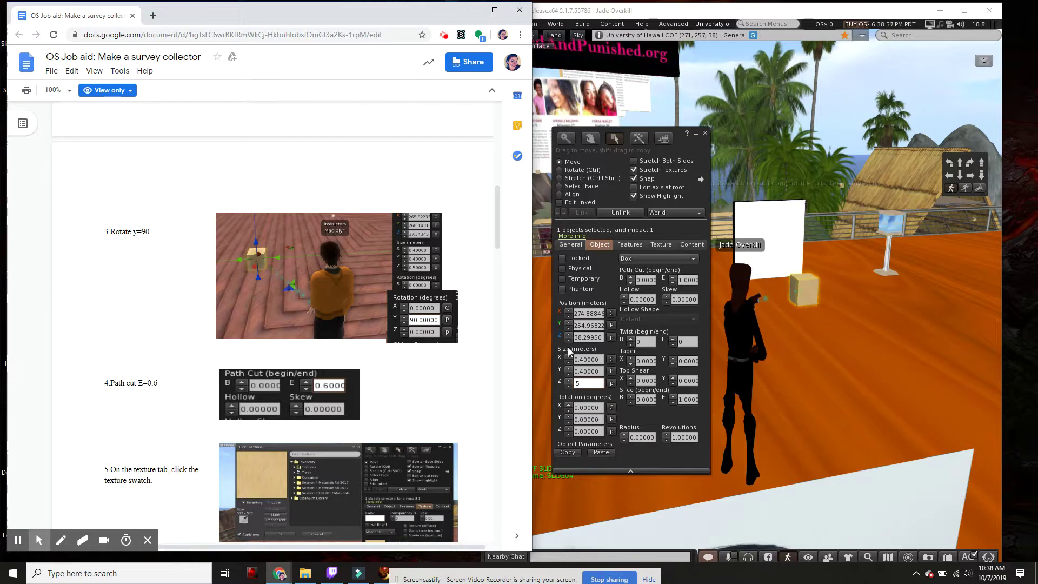
click(591, 420)
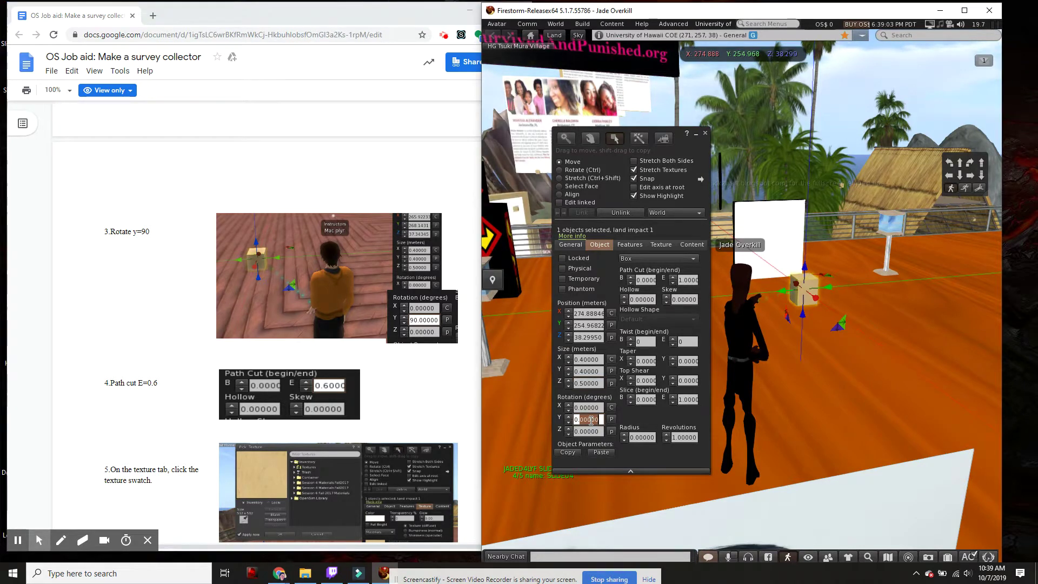
text(9)
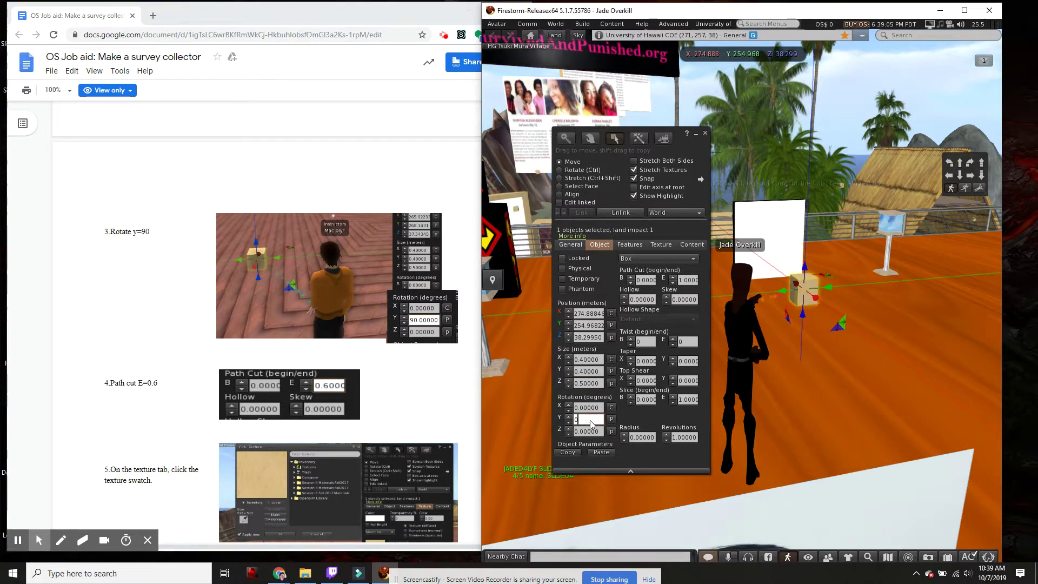
text(0)
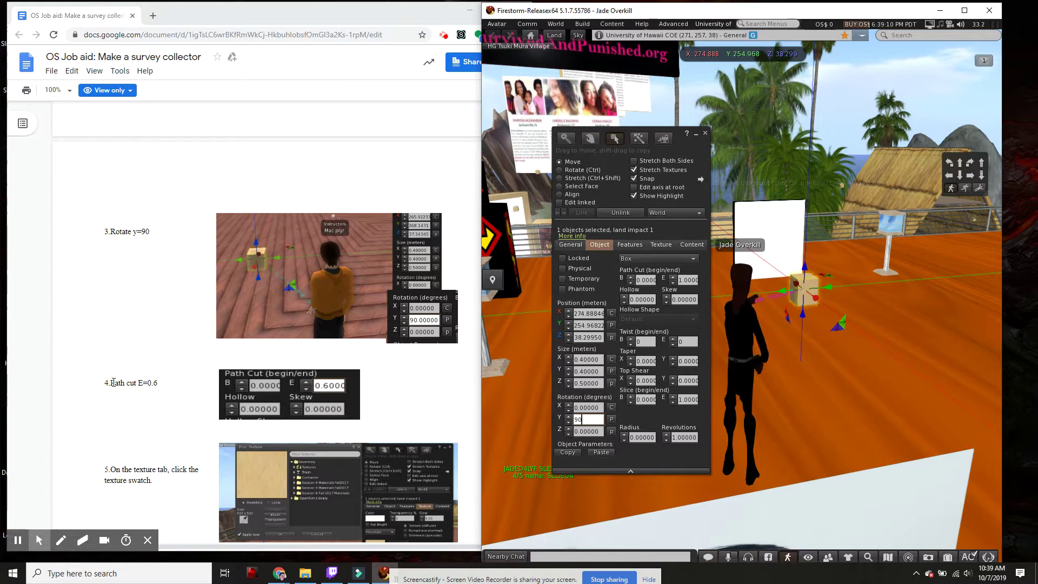
Step: Set the end value of the cube's path cut to 0.6, following step 4 of the job aid
drag(105, 382, 126, 383)
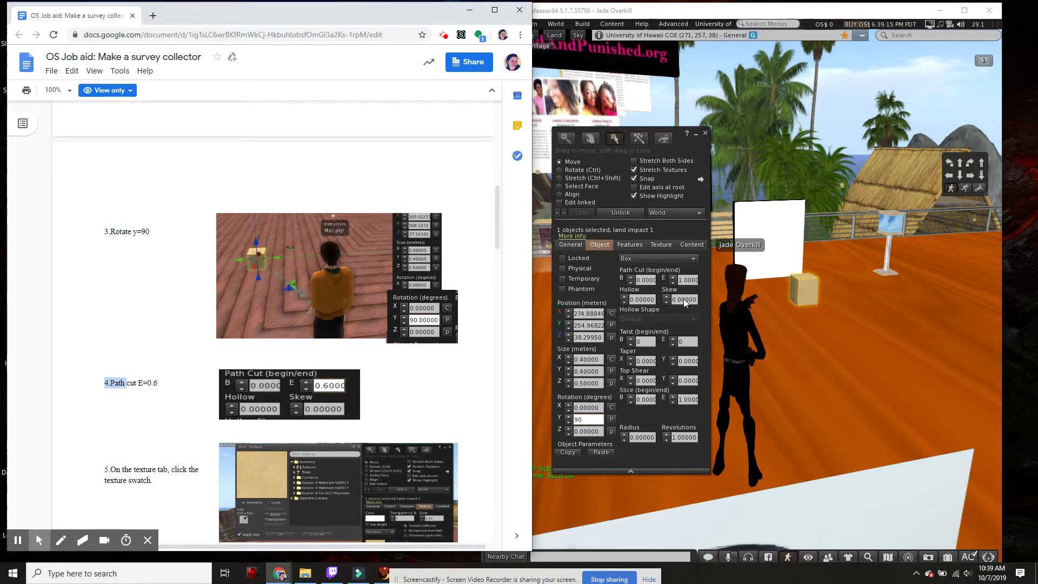
click(618, 272)
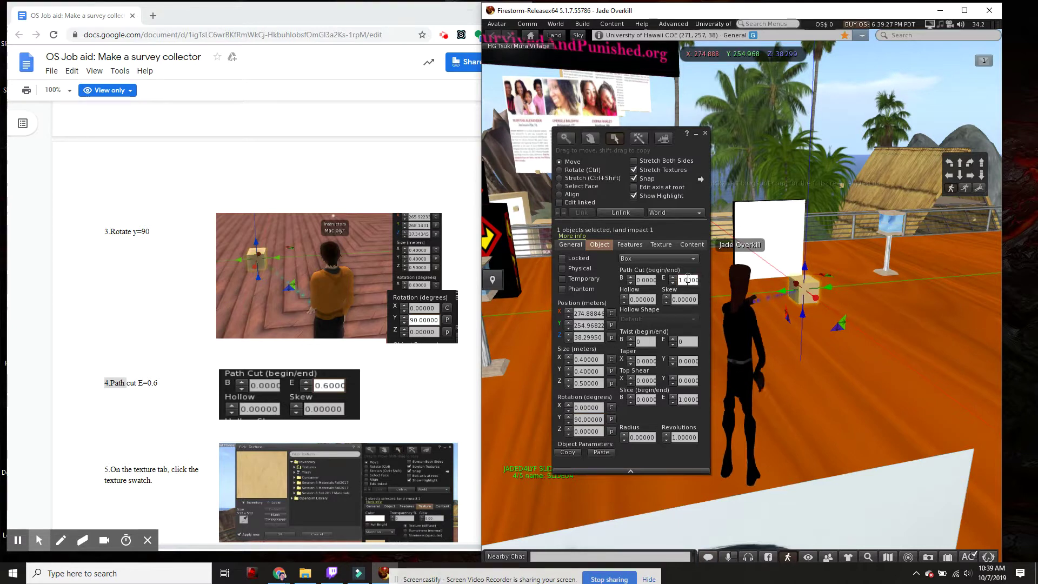
click(687, 280)
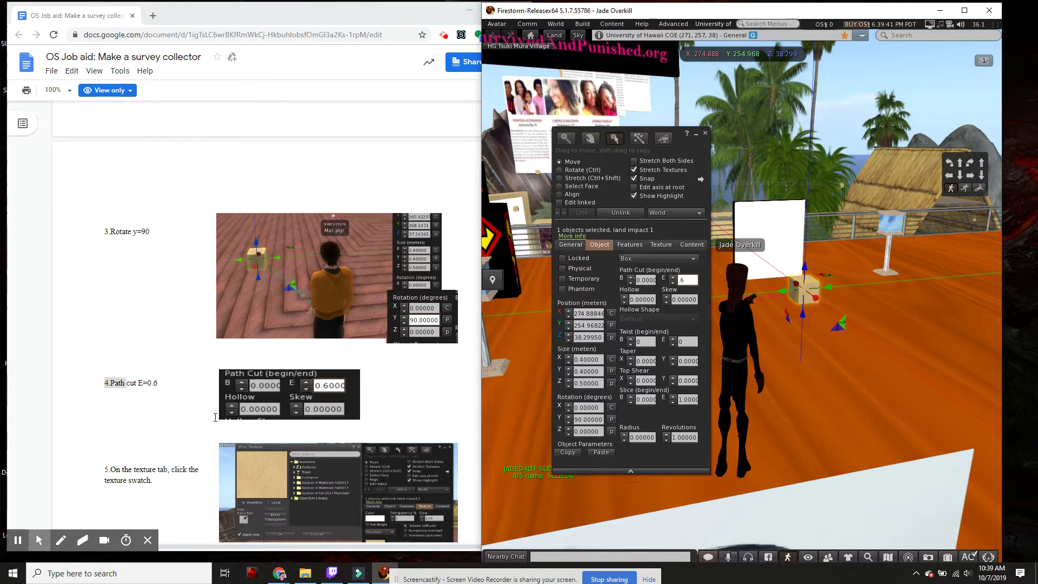
Step: Review the job aid up to step 5 and open the texture picker for the cube's diffuse texture
scroll(207, 391, up, 5)
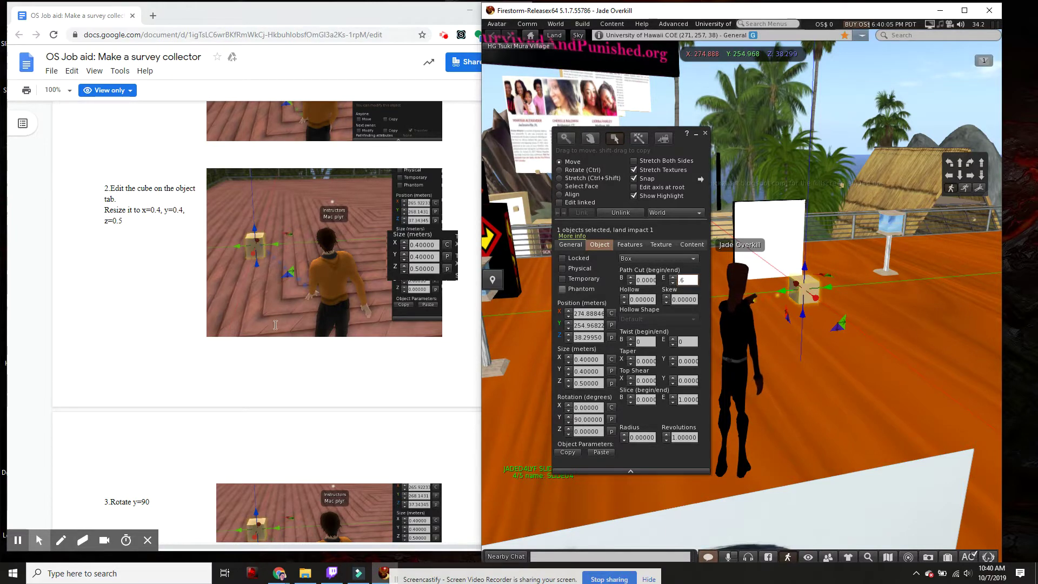
scroll(266, 338, down, 9)
scroll(267, 338, down, 1)
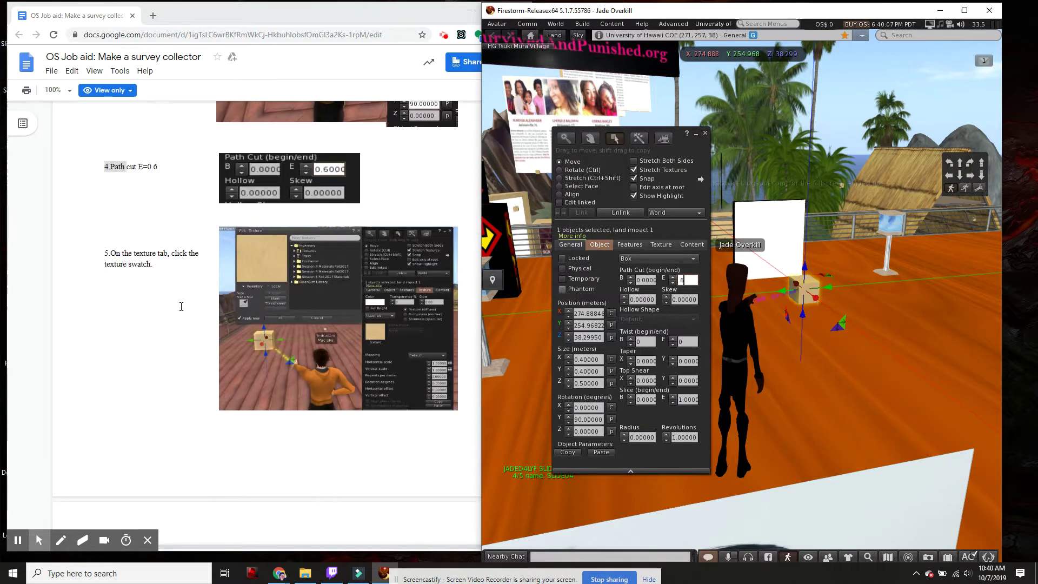
click(120, 255)
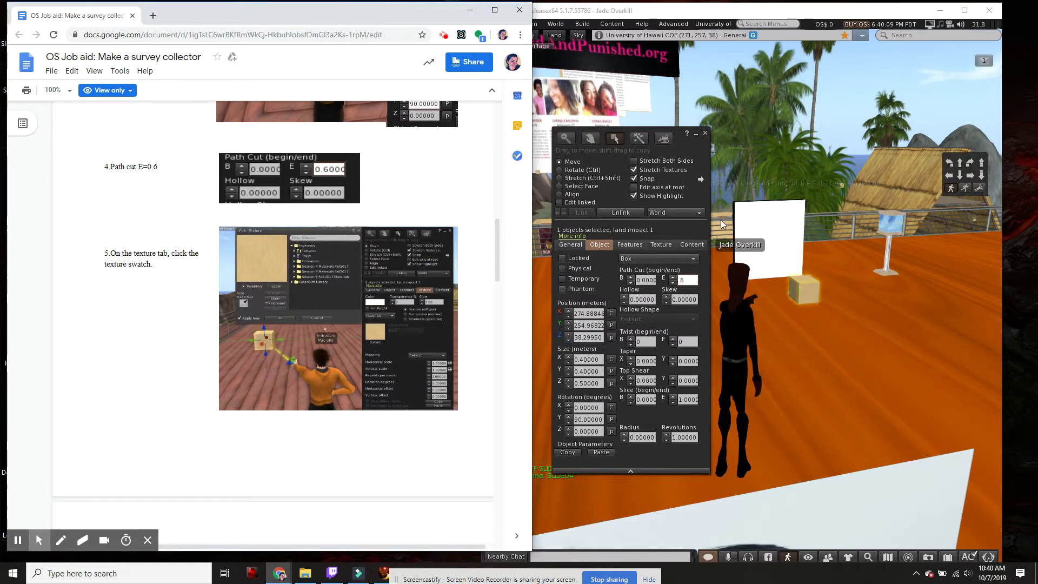
click(661, 244)
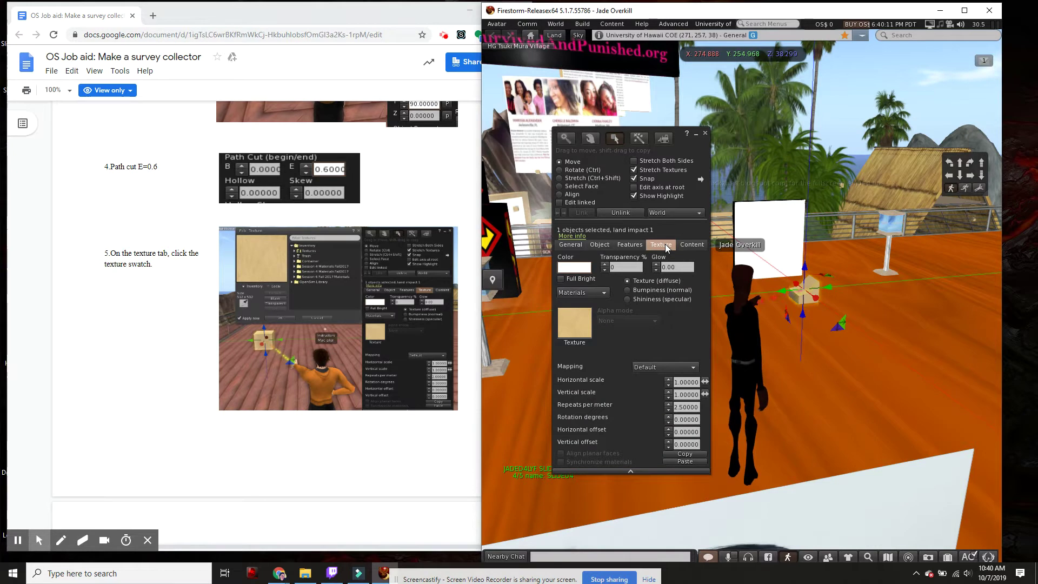
click(575, 330)
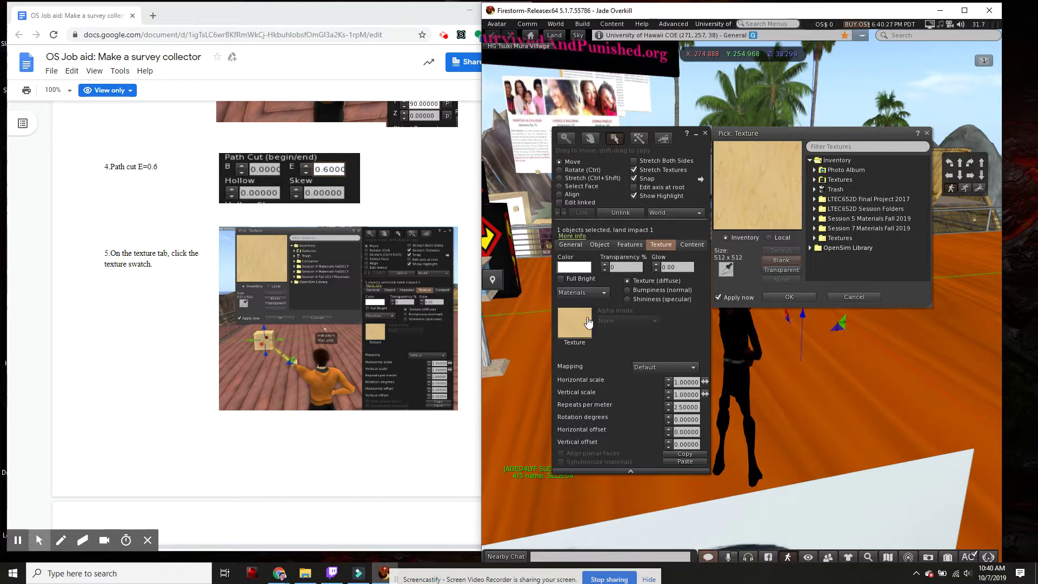
Step: Apply the Wood10l texture from the Session 7 Materials Fall 2019 folder to the cube, following step 6 of the job aid
scroll(299, 334, down, 5)
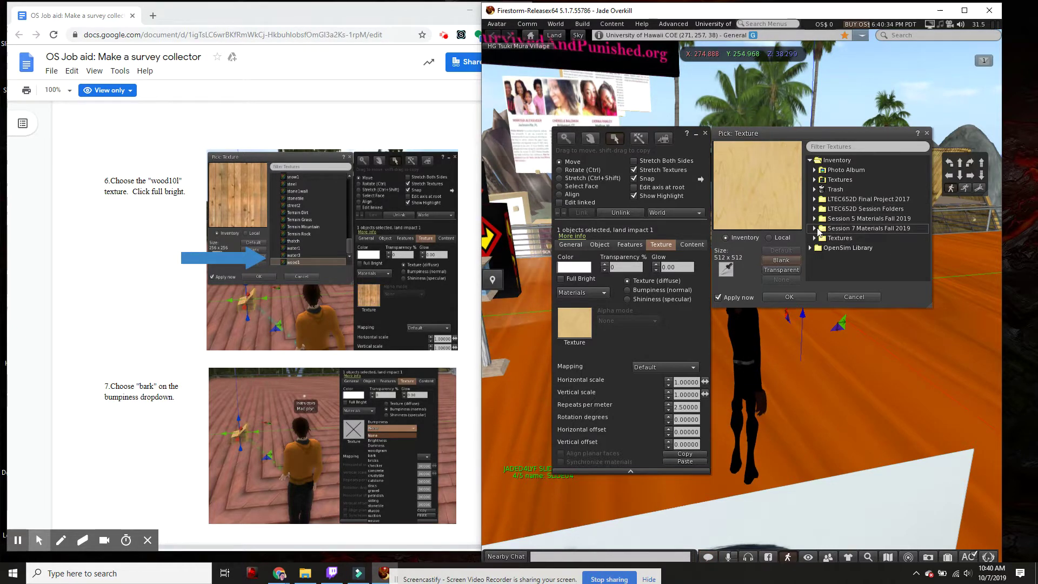
click(815, 229)
scroll(847, 232, down, 3)
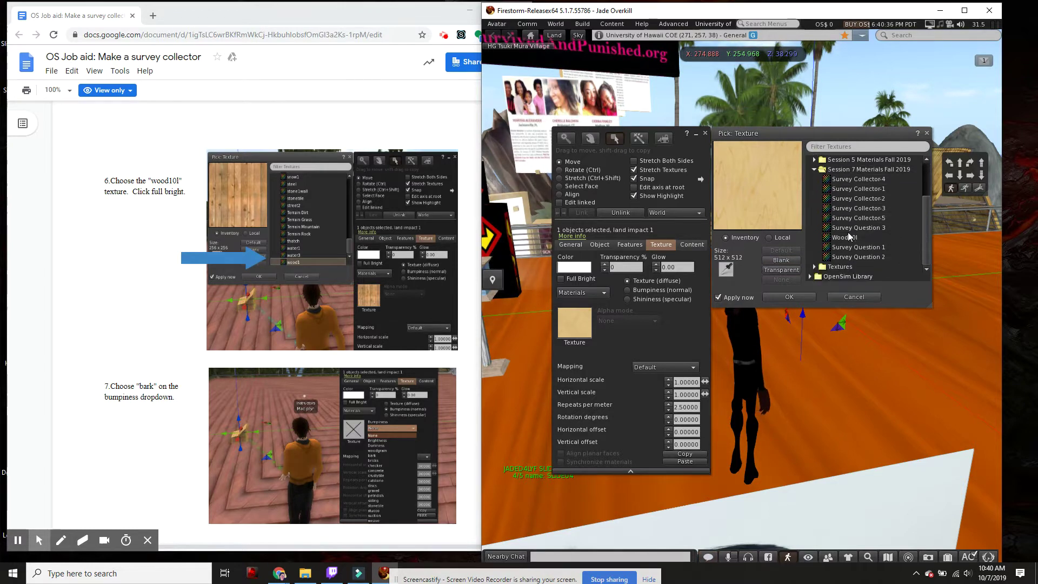
click(848, 235)
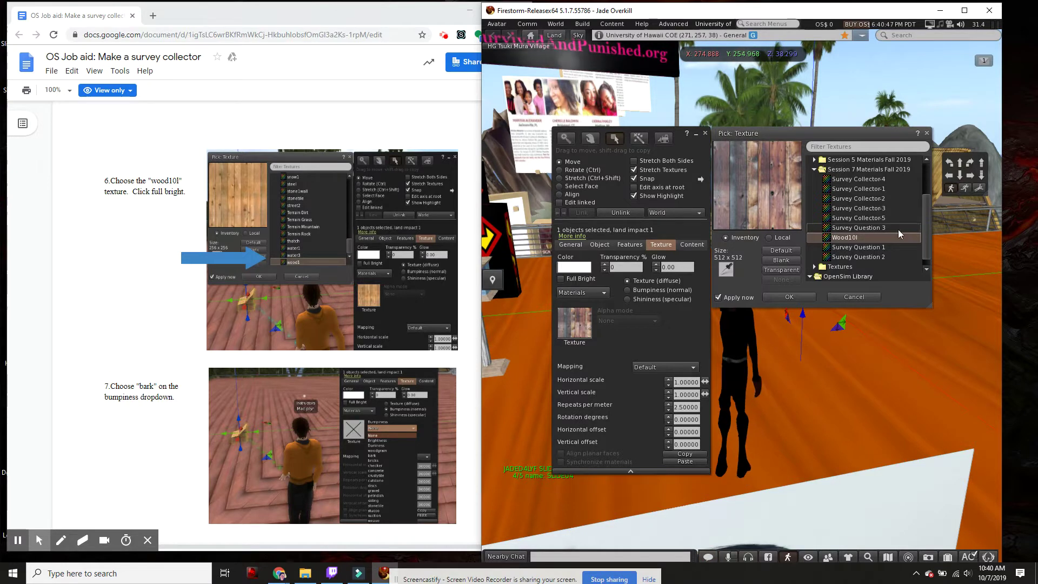
Step: Try the wood1 texture from the OpenSim Library's Texture Library on the cube
scroll(867, 260, down, 1)
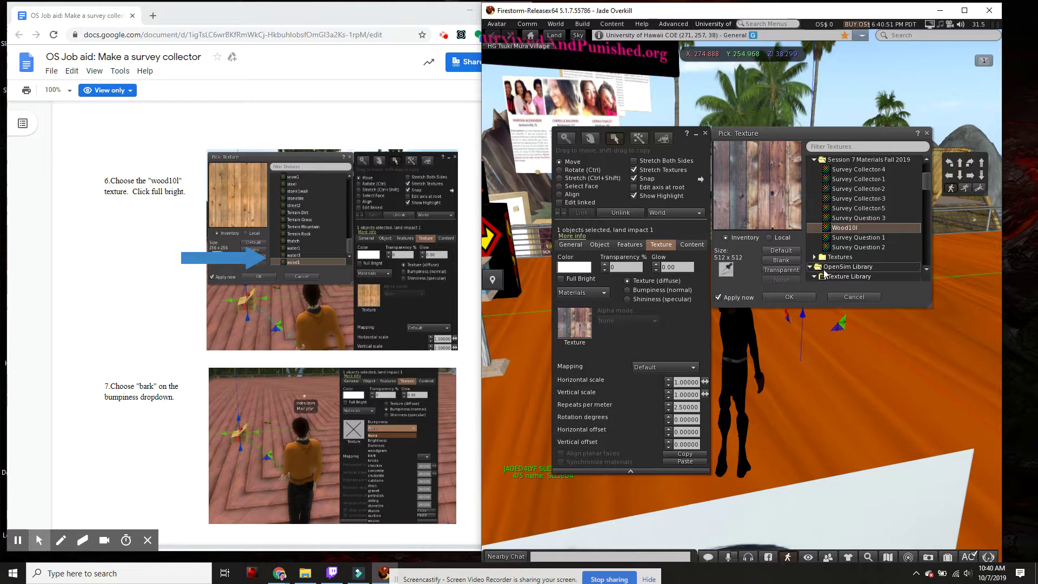
click(815, 277)
scroll(846, 265, down, 4)
scroll(849, 262, down, 10)
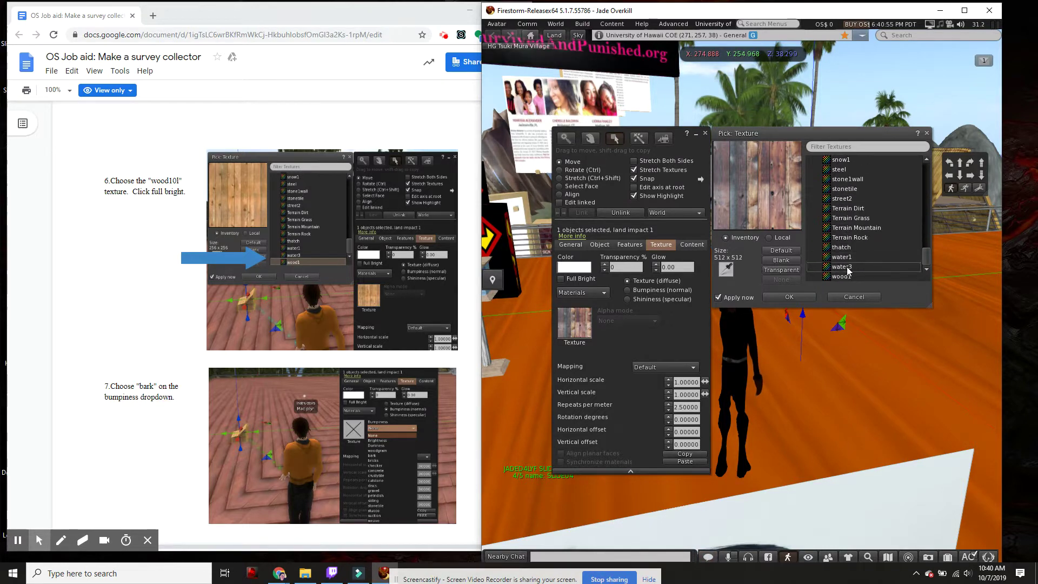
click(841, 275)
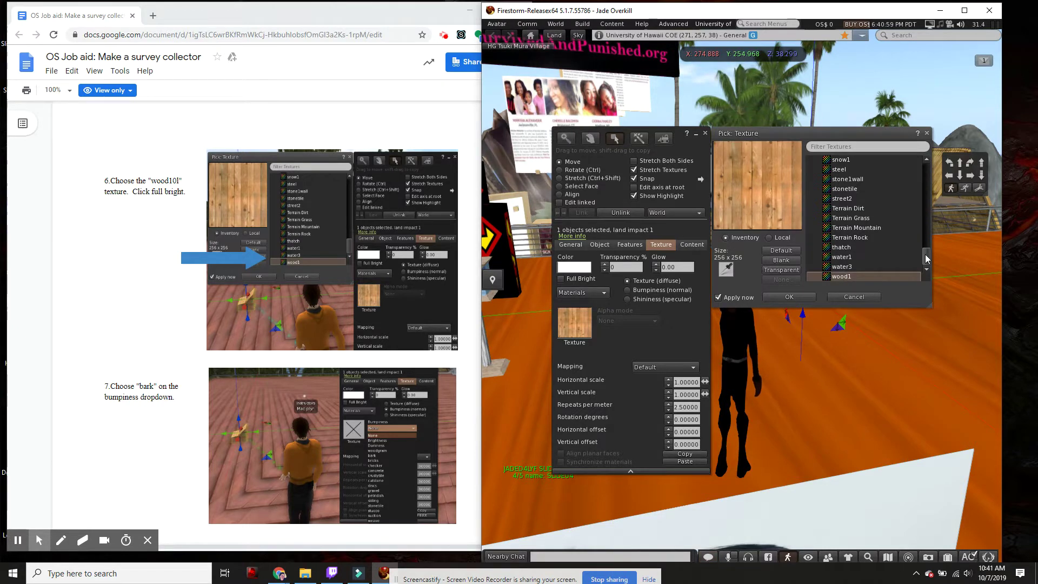
Step: Switch the cube's texture back to Wood10l from the Session 7 Materials Fall 2019 folder, accept it and enable Full Bright
drag(926, 257, 928, 182)
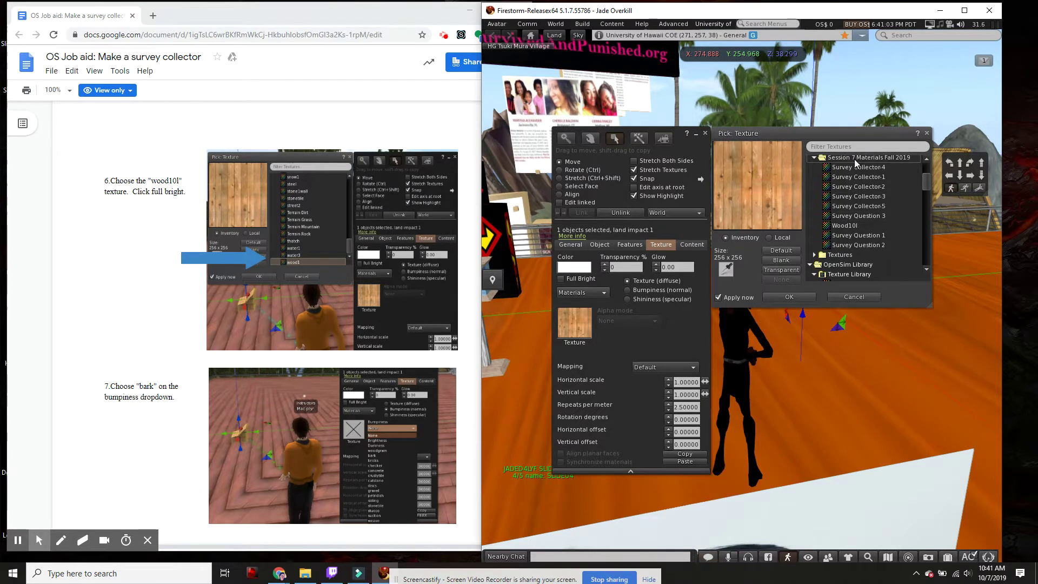
click(848, 226)
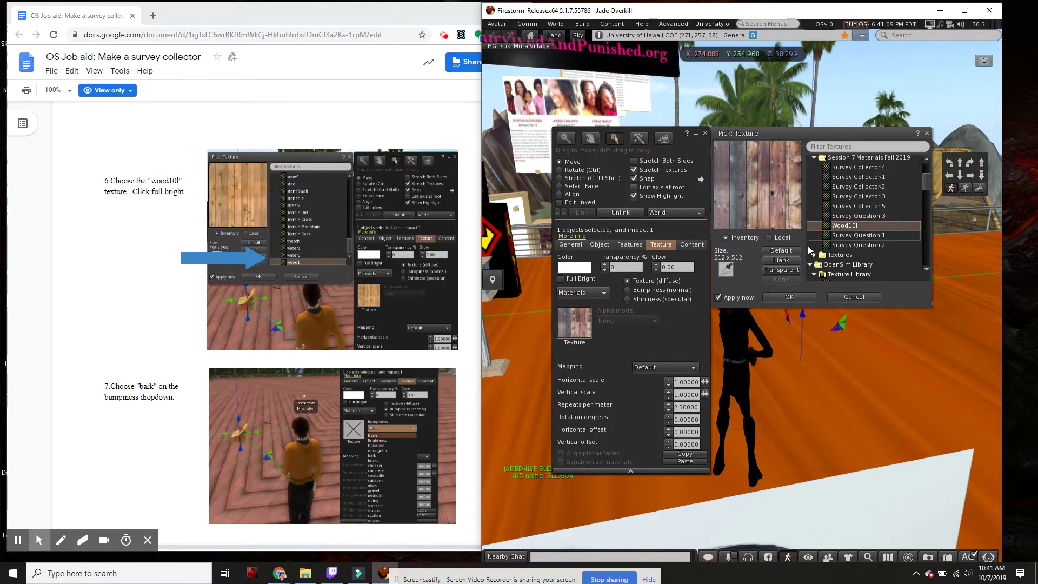
click(793, 297)
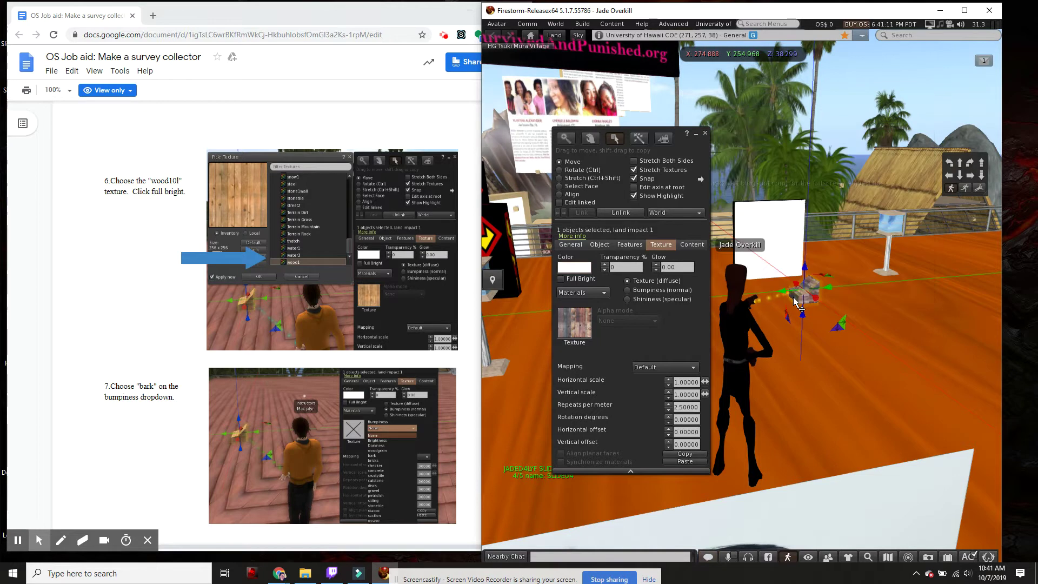
click(560, 279)
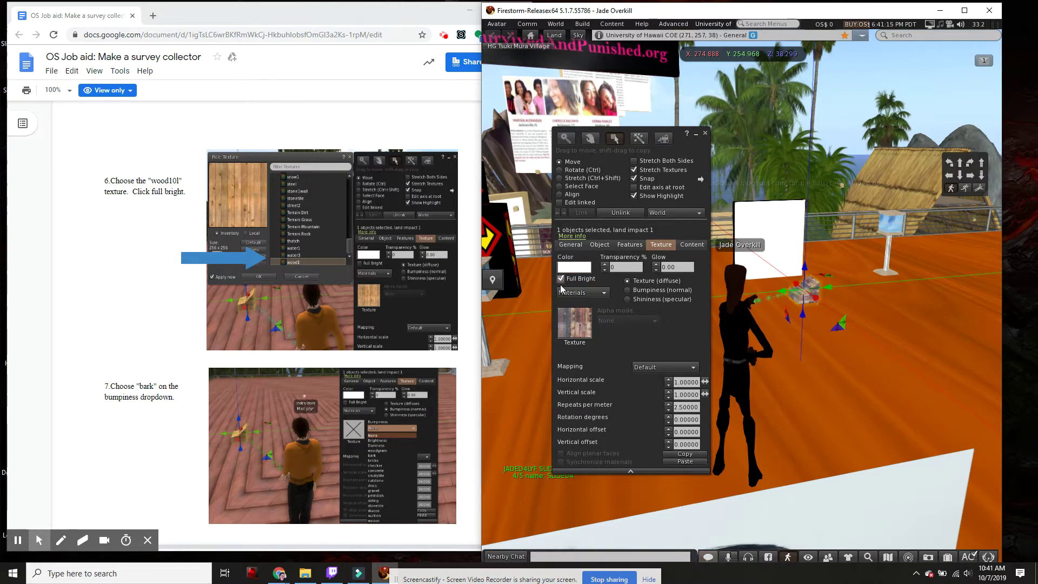
Step: Reopen the texture picker, choose Wood10l from the Session 7 Materials Fall 2019 folder again and accept it
click(581, 332)
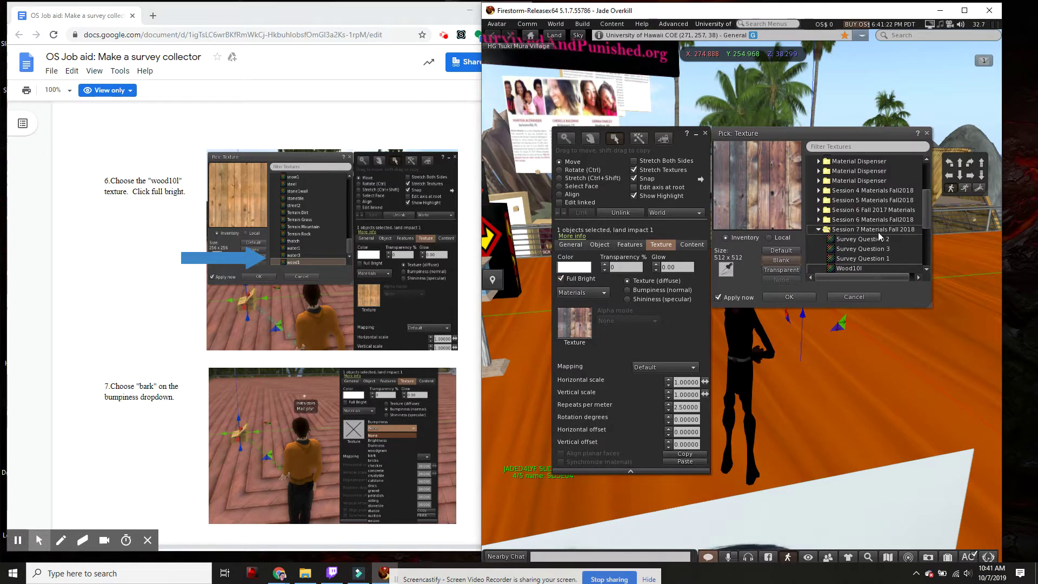
click(819, 230)
scroll(819, 229, down, 4)
scroll(820, 232, down, 4)
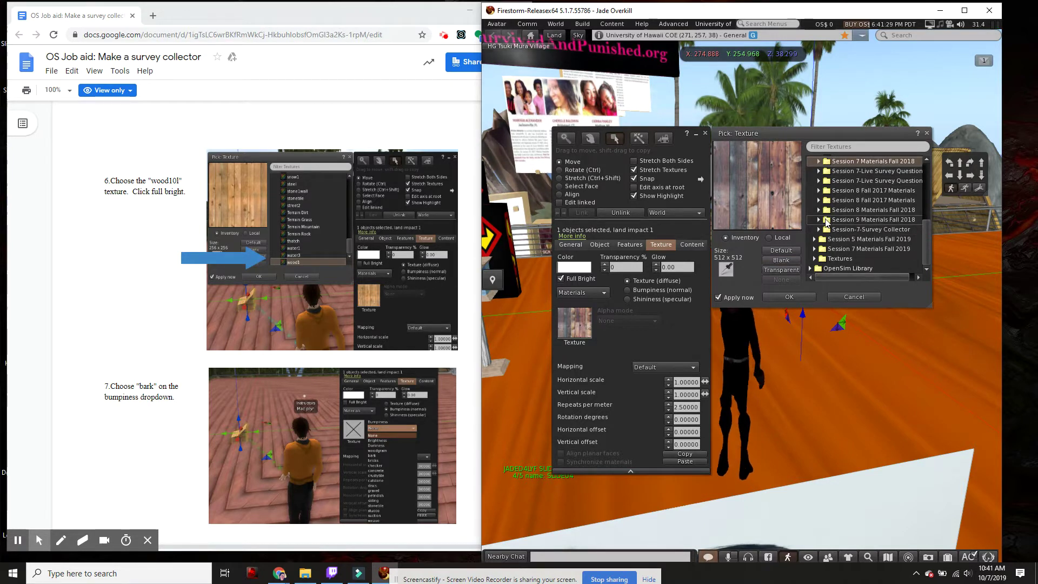
click(813, 249)
scroll(838, 236, down, 3)
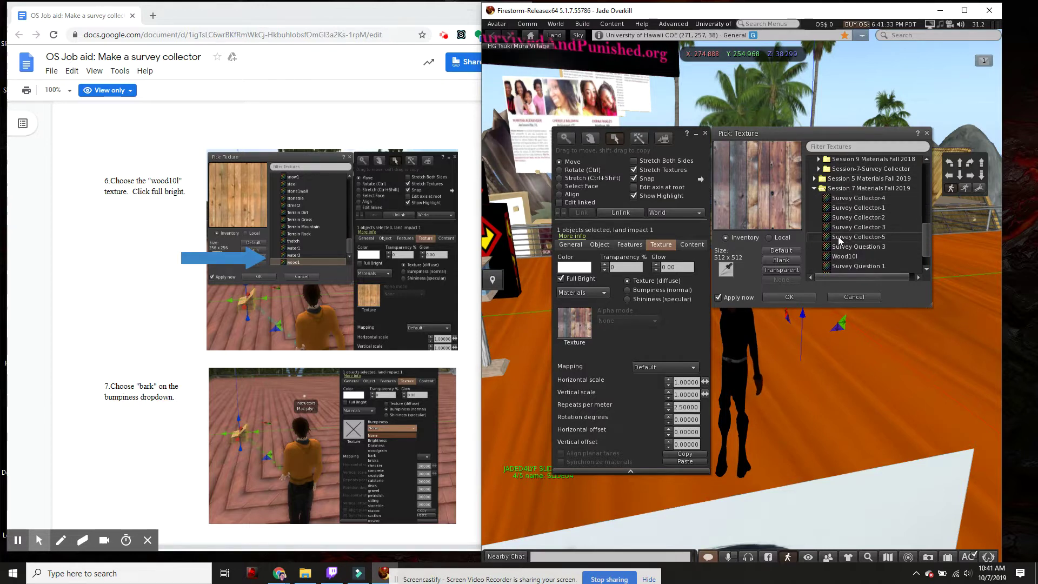
scroll(868, 218, down, 2)
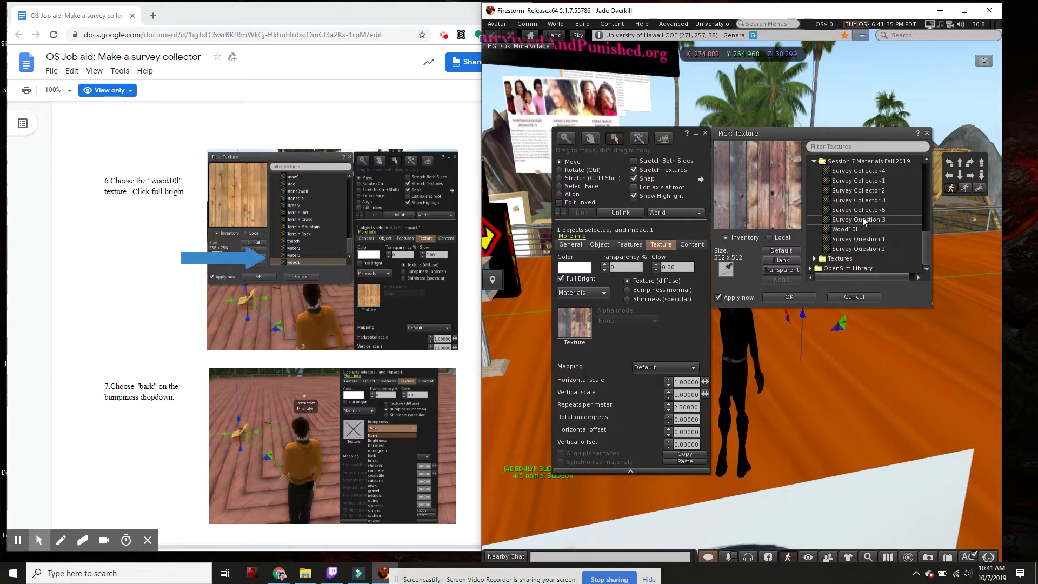
click(845, 229)
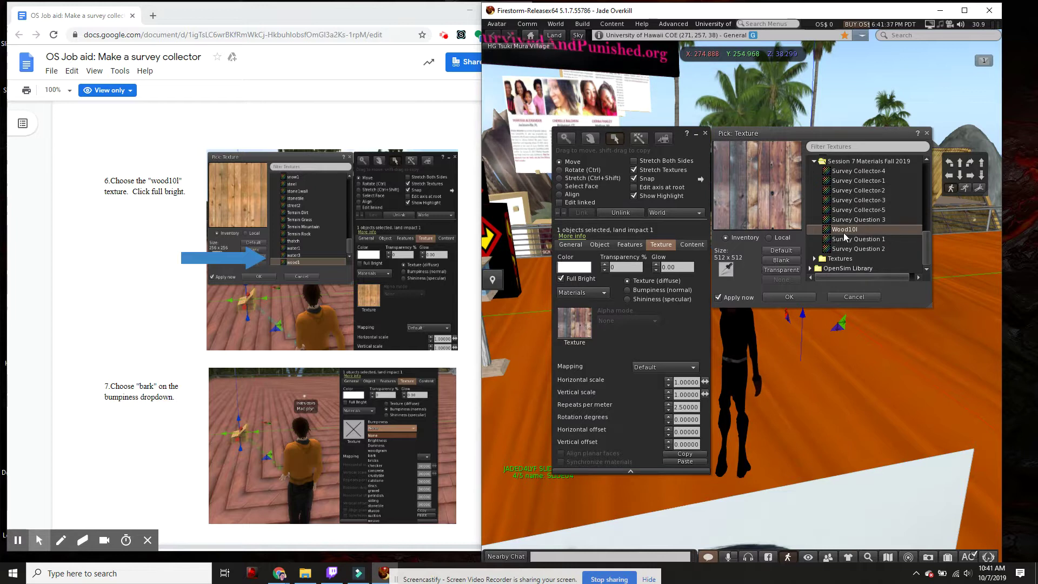
click(804, 298)
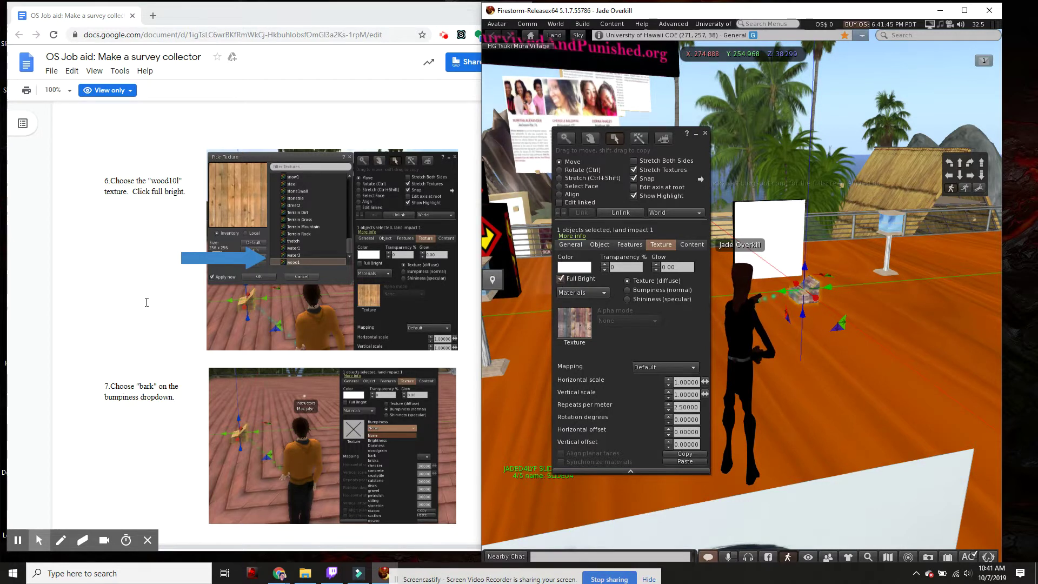
Step: Set the cube's bumpiness to bark, following step 7 of the job aid
scroll(147, 302, down, 3)
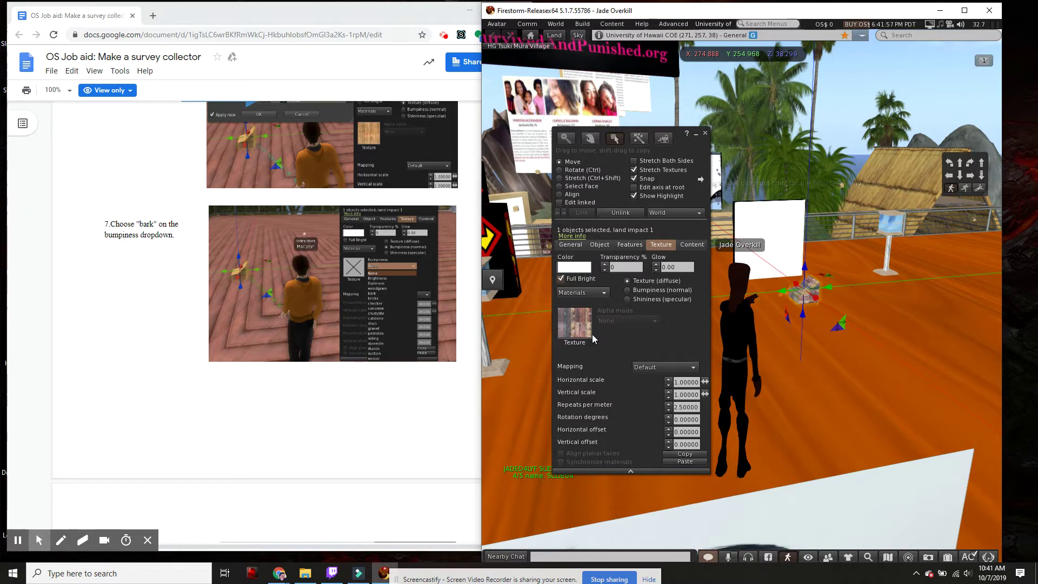
click(627, 290)
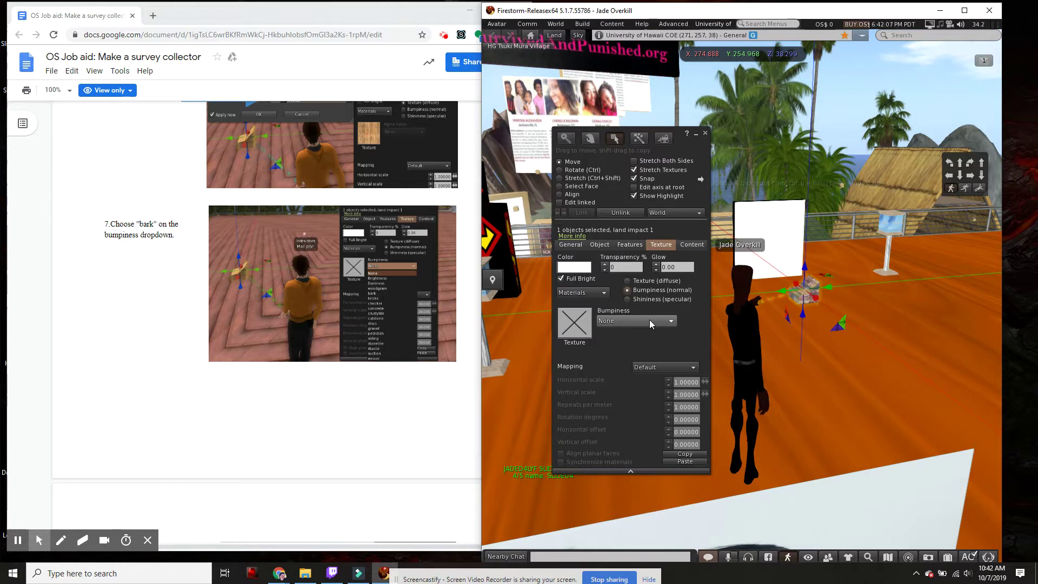
click(666, 321)
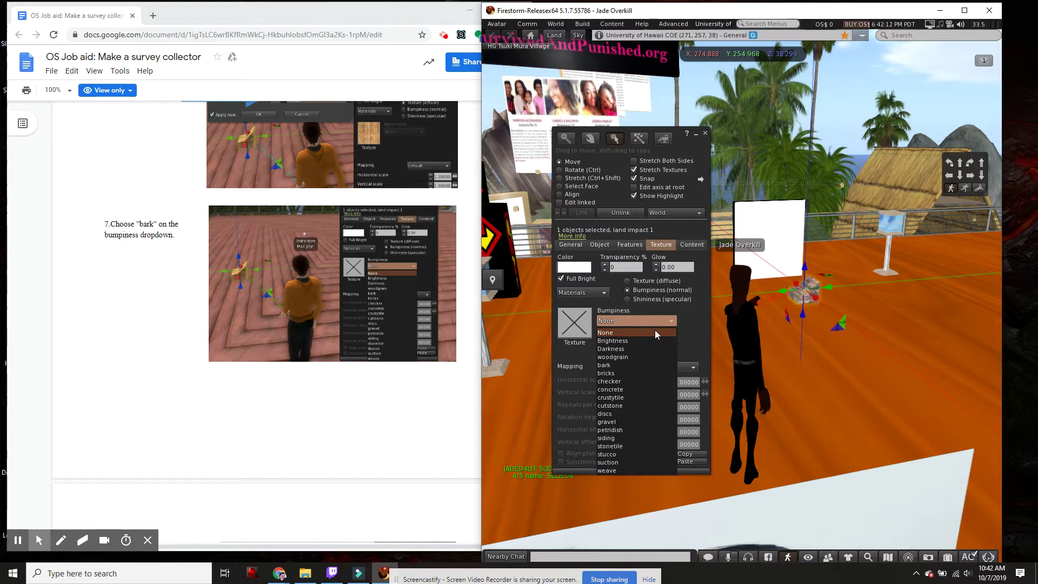
click(607, 366)
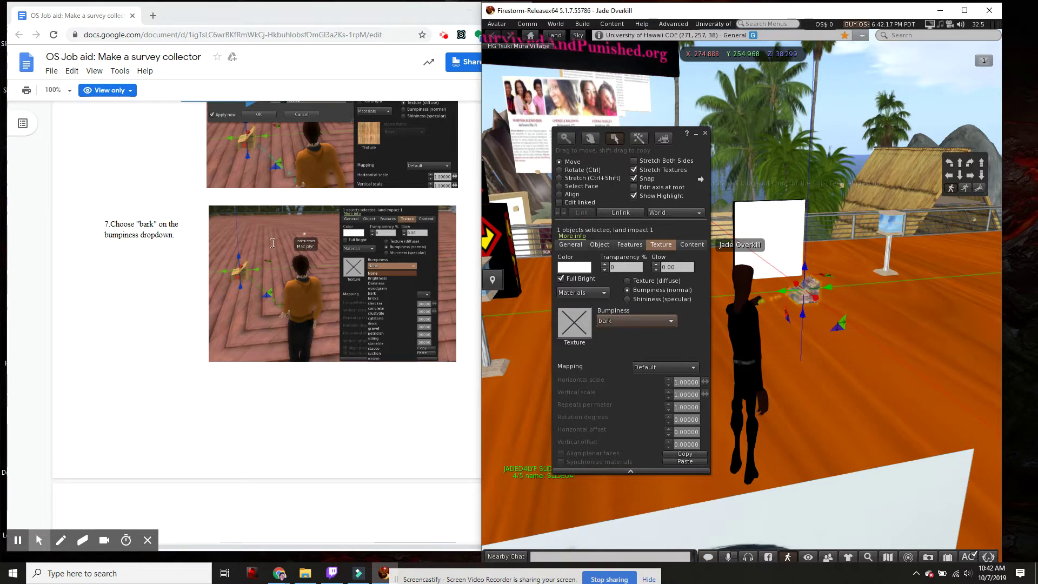
click(411, 247)
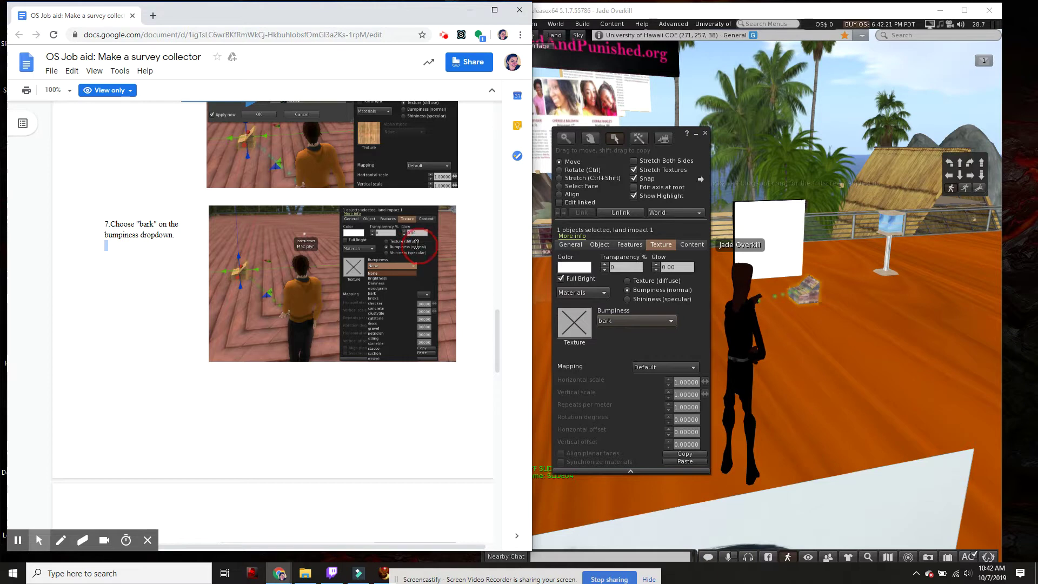
click(370, 265)
click(399, 266)
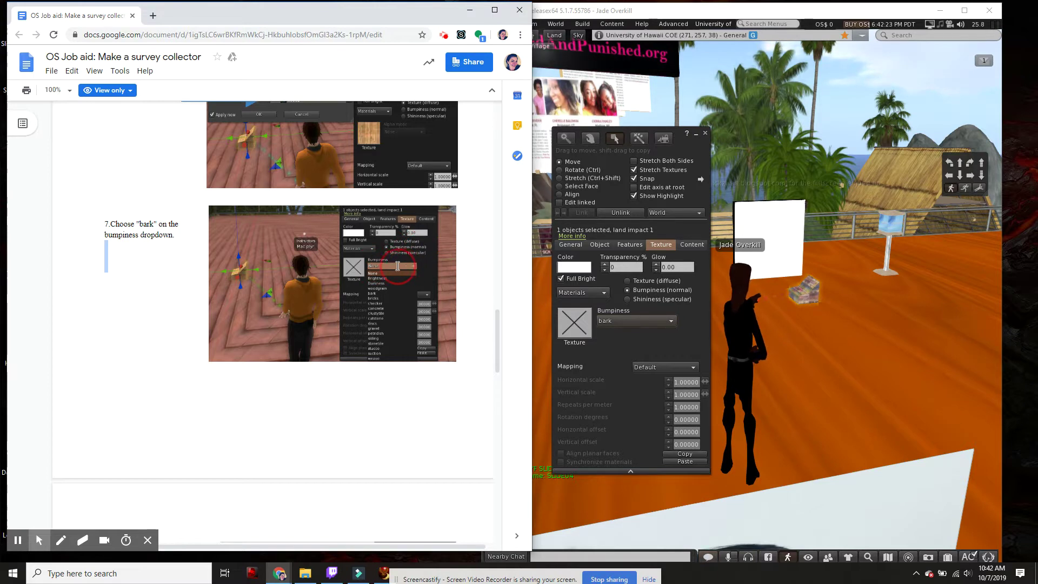
click(376, 294)
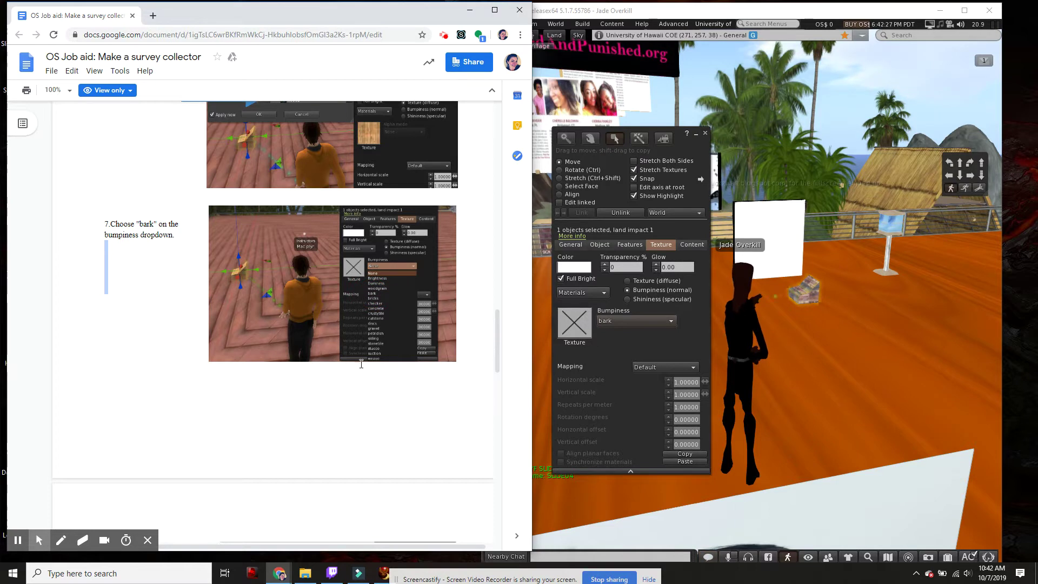
Step: Look up step 8 of the job aid, then show the cube's contents with the inventory placed beside them
scroll(341, 374, down, 6)
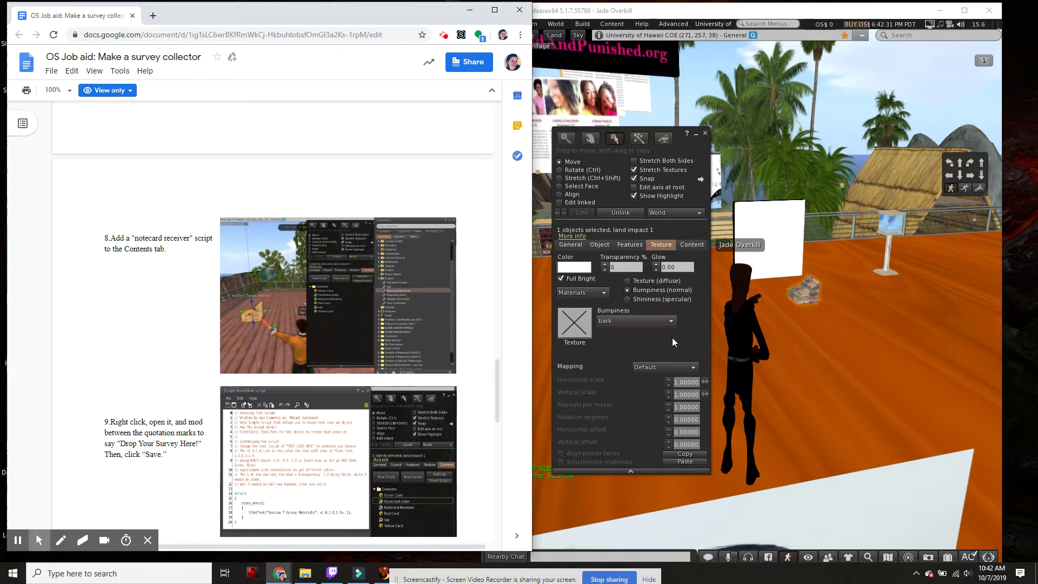
click(692, 245)
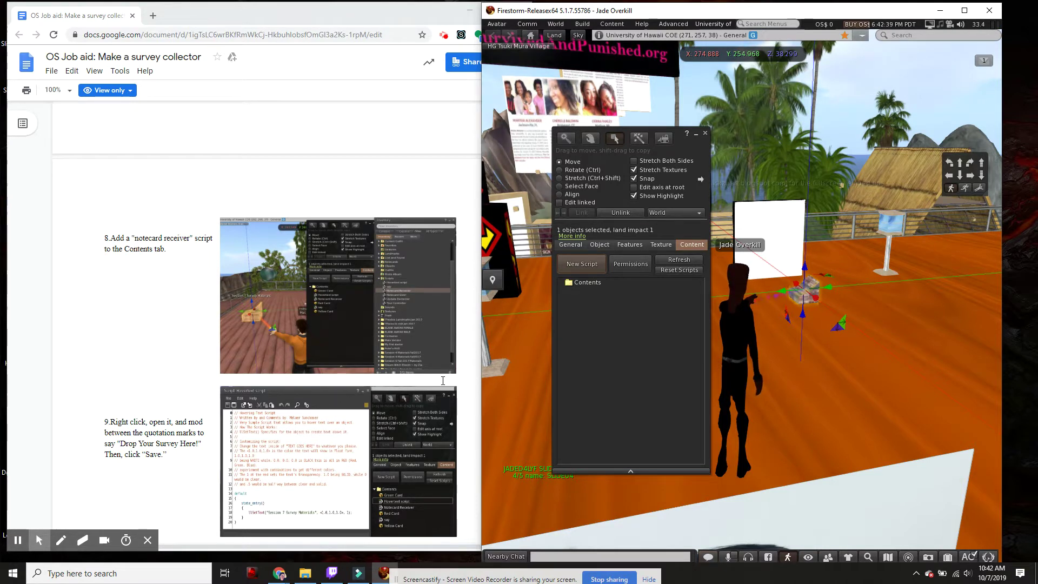
click(948, 557)
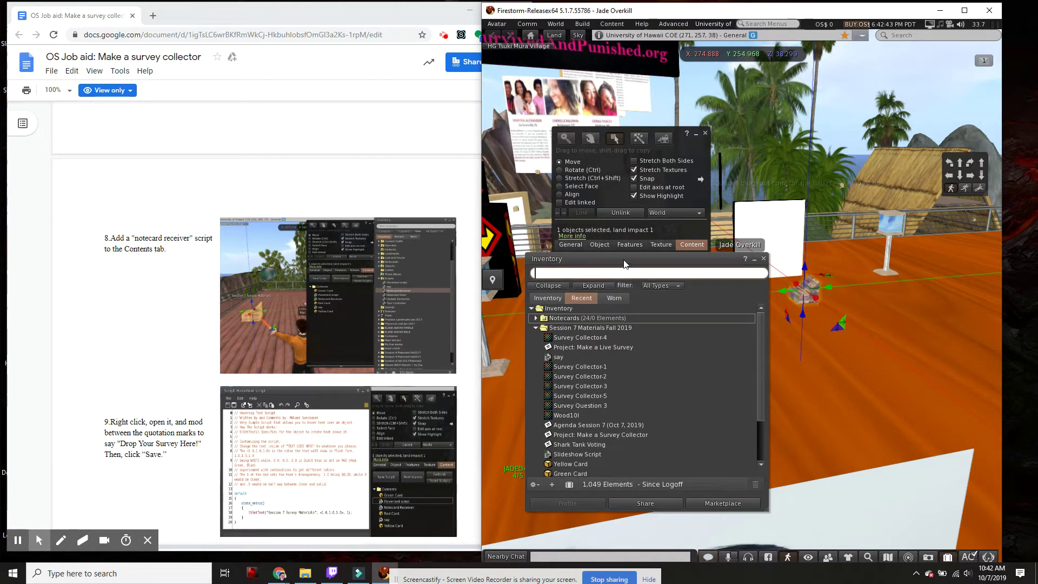
drag(628, 261, 815, 140)
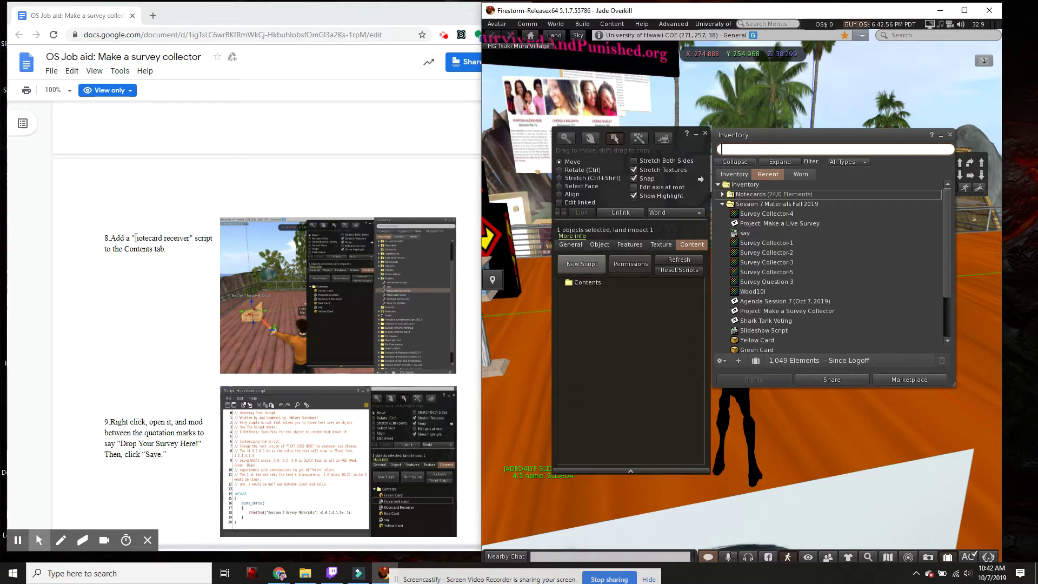
Step: Add the Notecard Receiver script from the Session 7 Materials Fall 2019 inventory folder to the cube's contents
drag(134, 238, 189, 238)
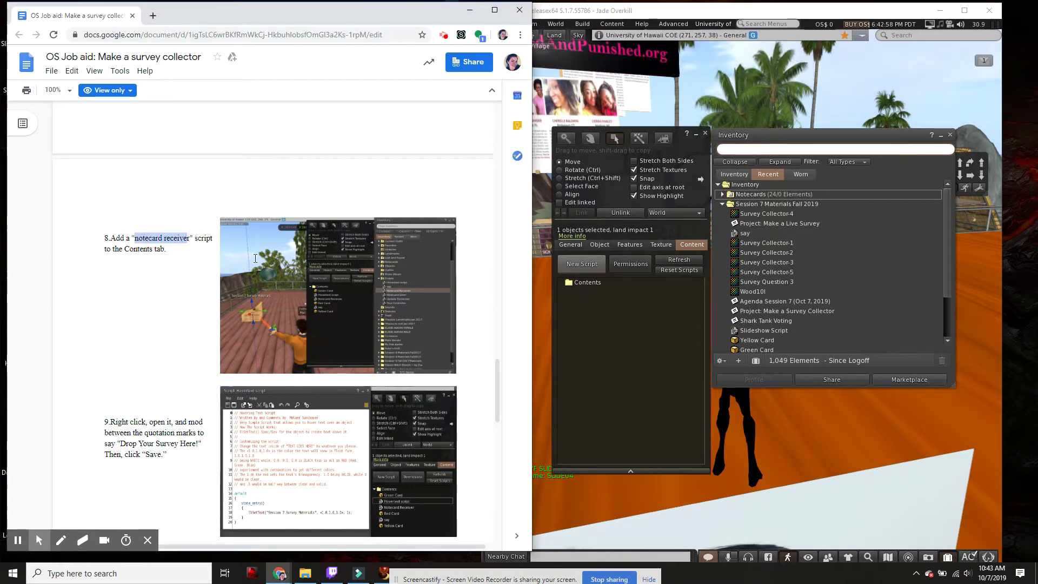
scroll(811, 307, down, 1)
scroll(811, 307, down, 3)
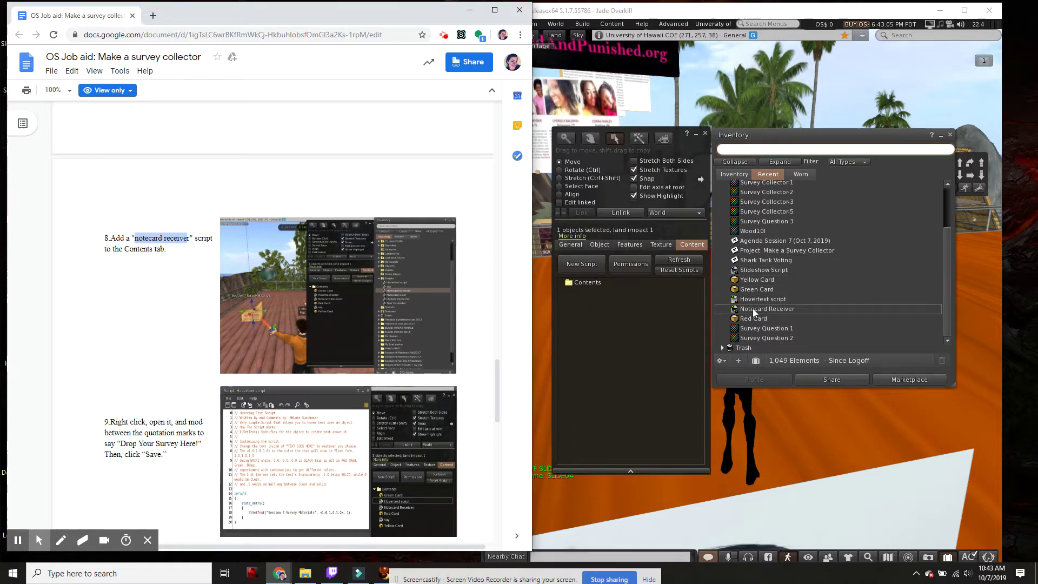
drag(752, 309, 594, 280)
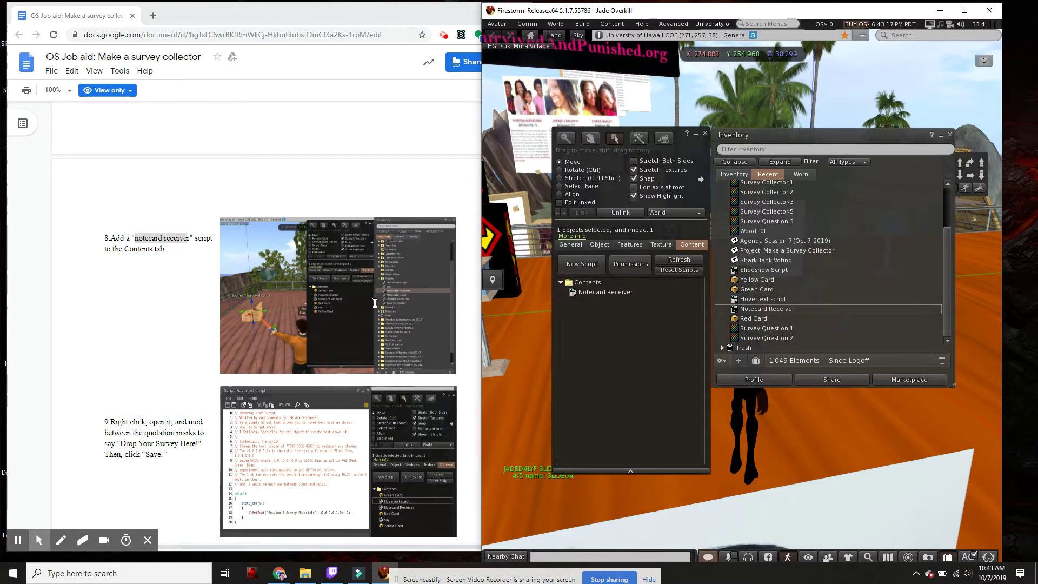
Step: Open the cube's Notecard Receiver script, check step 9 of the job aid, and replace the llSetText message with "Drop Your Survey Here"
double_click(606, 292)
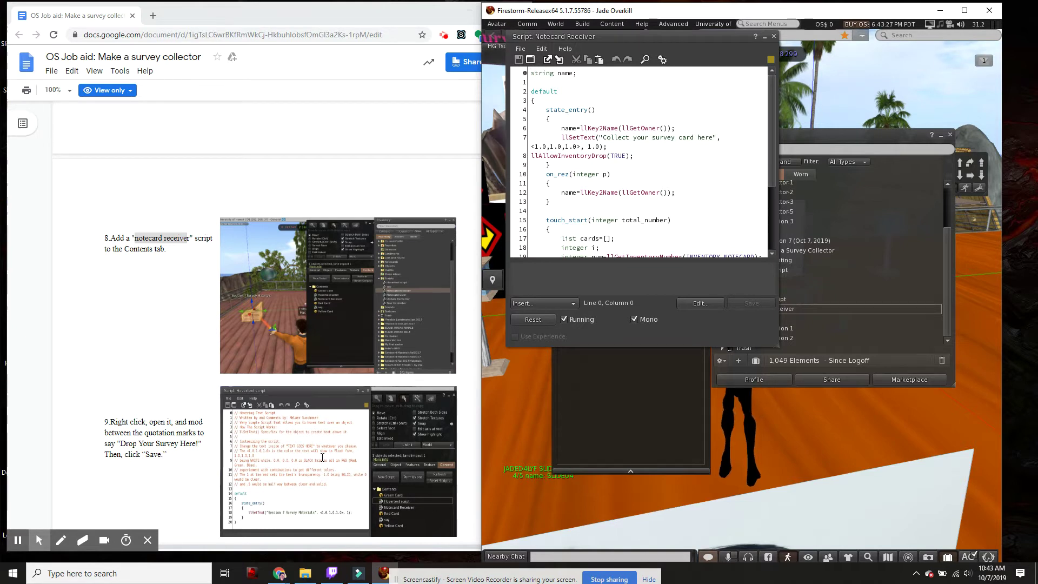
scroll(322, 457, down, 2)
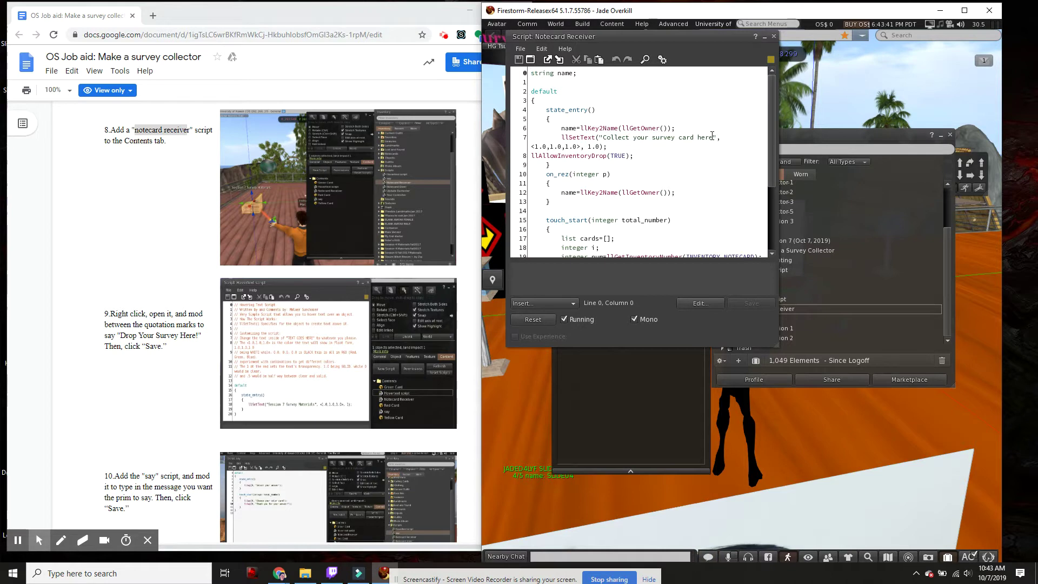
scroll(708, 157, down, 2)
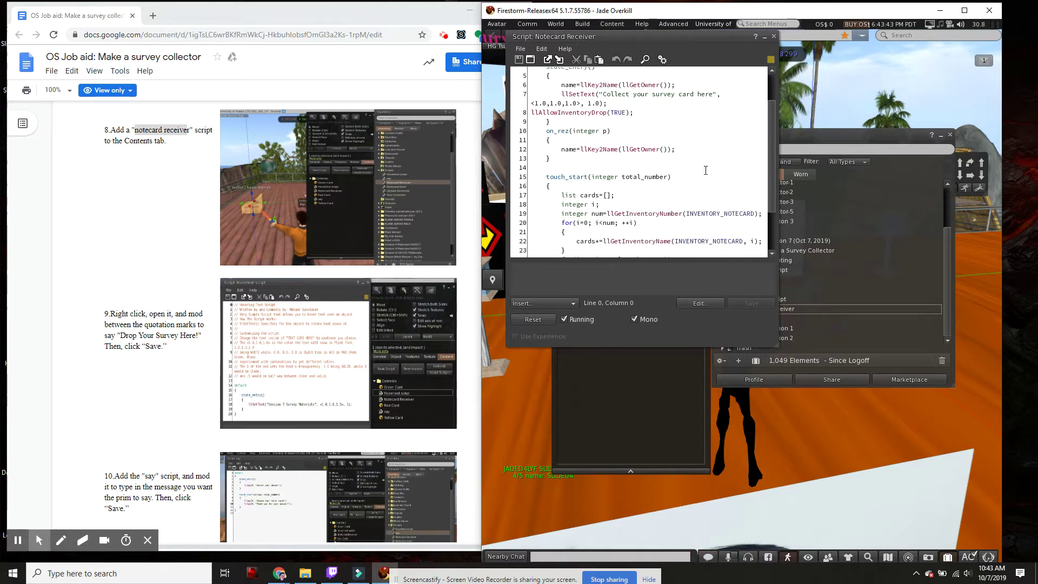
scroll(705, 170, down, 2)
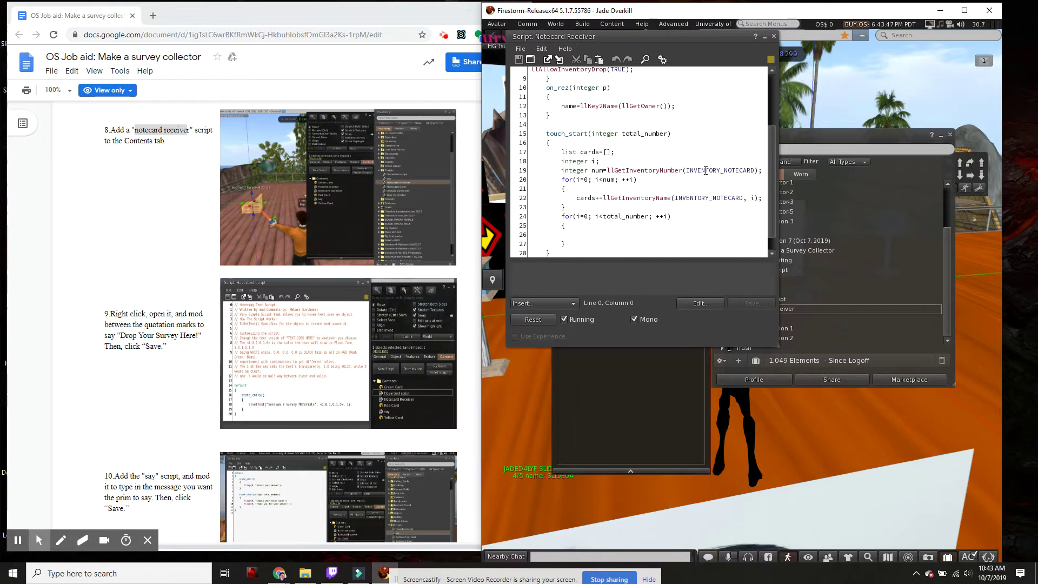
scroll(706, 170, up, 4)
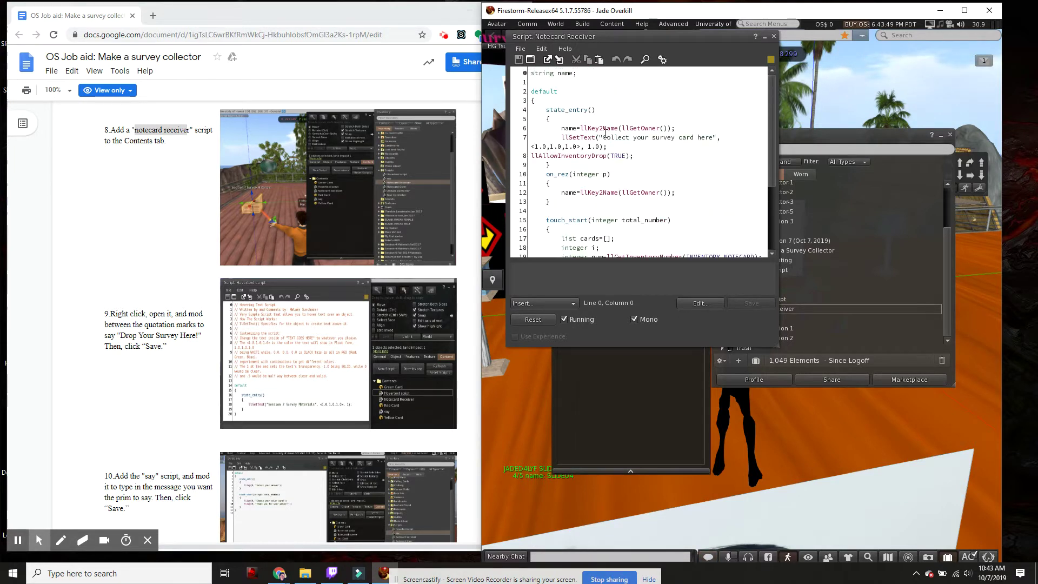
drag(634, 138, 691, 141)
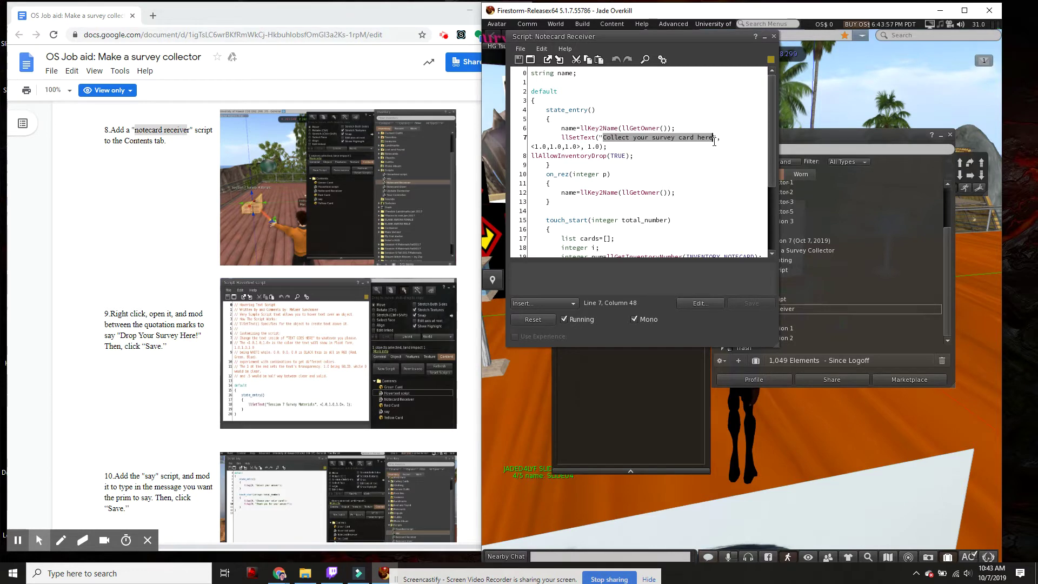
text(Drop)
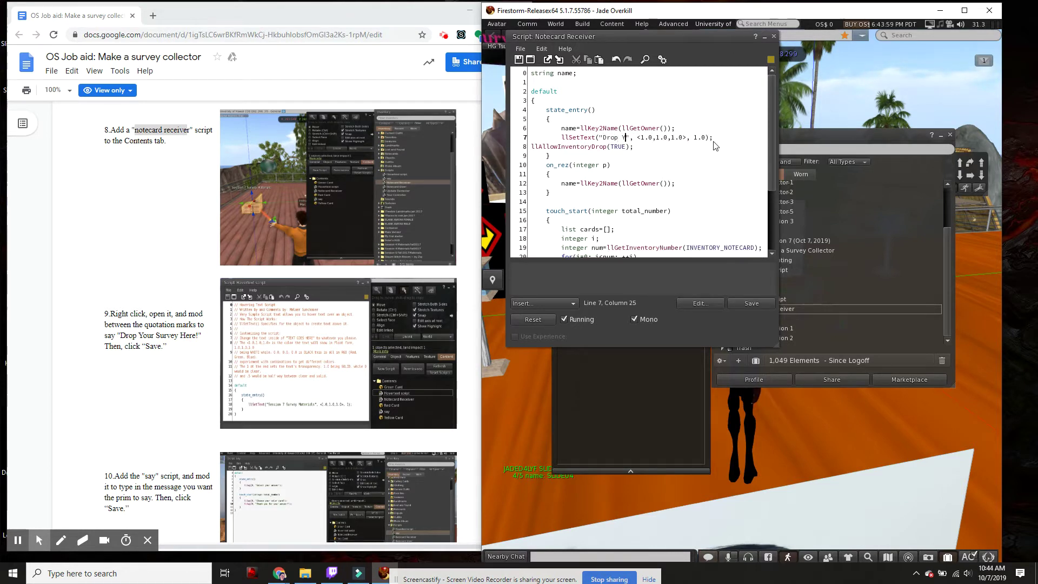
text( Your Survey )
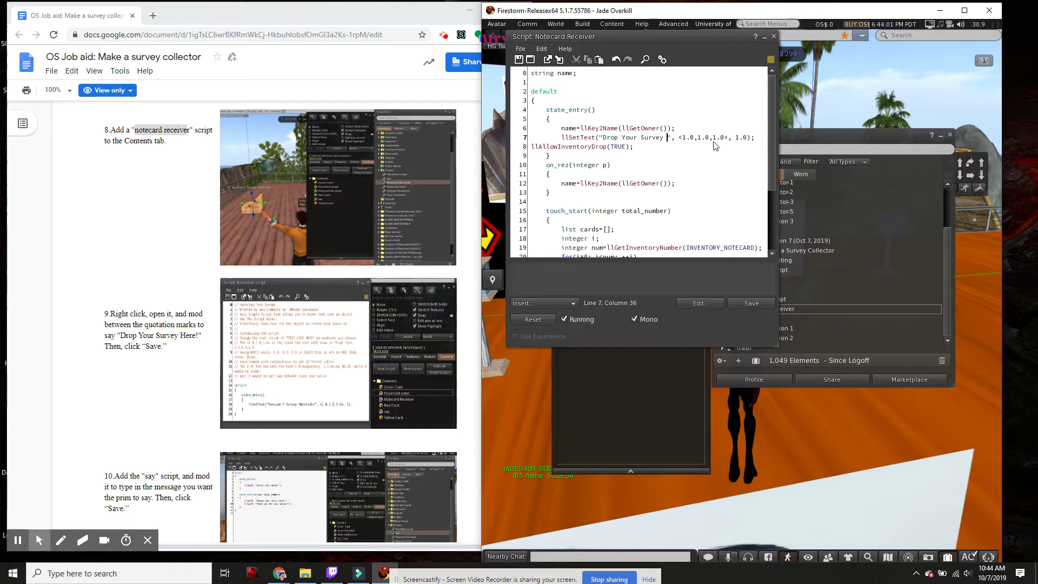
text(Here)
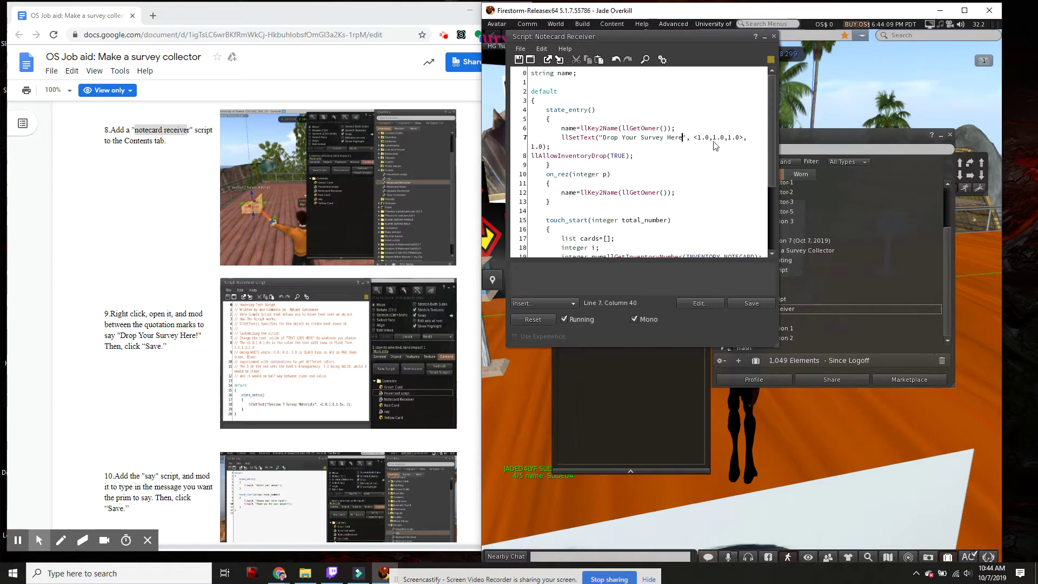
Step: Reword the llSetText message as "Drop Your Homework Here!", then save and close the Notecard Receiver script
key(BackSpace)
key(BackSpace)
key(BackSpace)
key(BackSpace)
key(BackSpace)
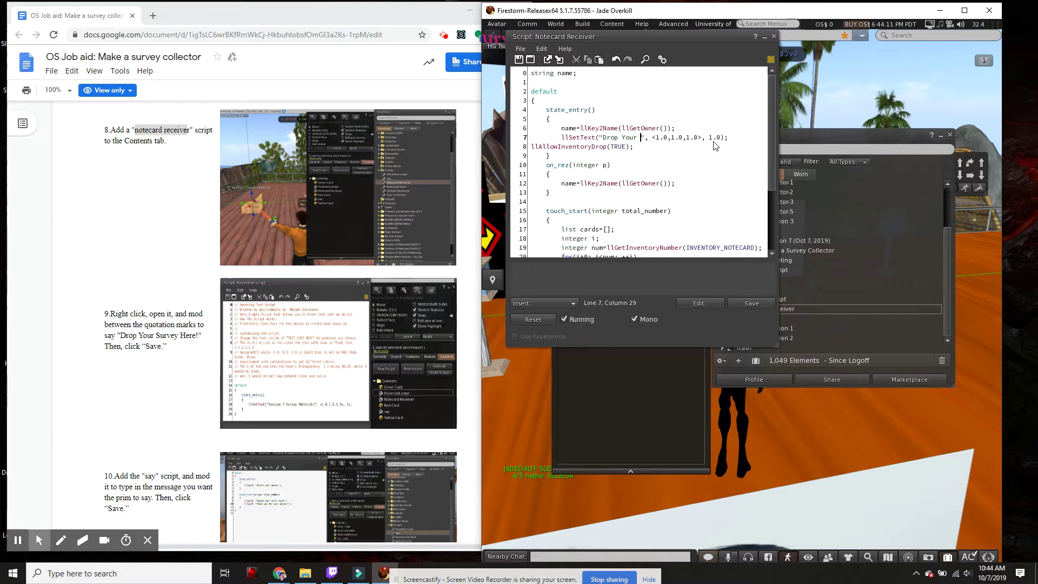
text(Home)
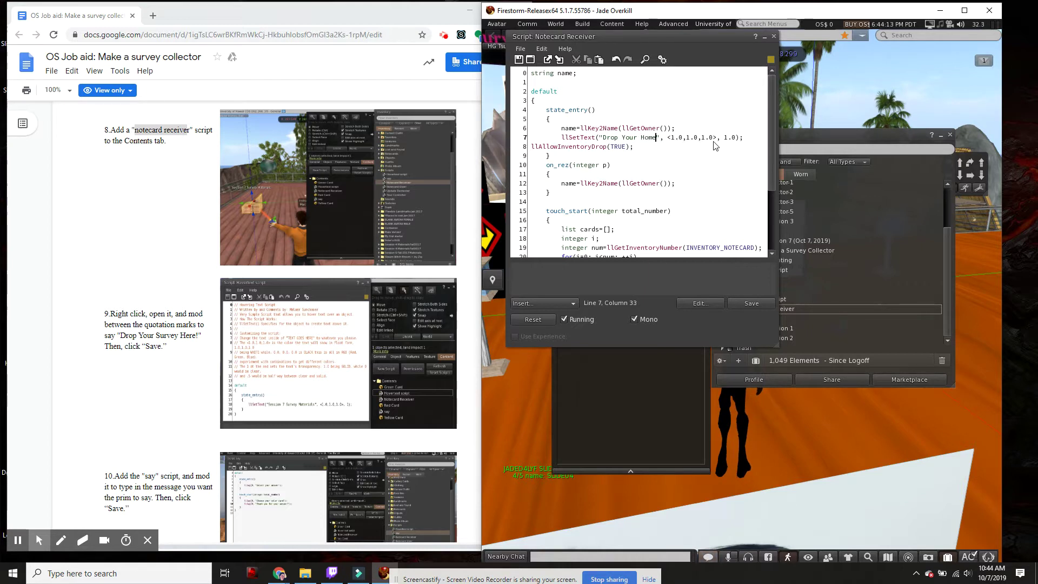
text(work Here!)
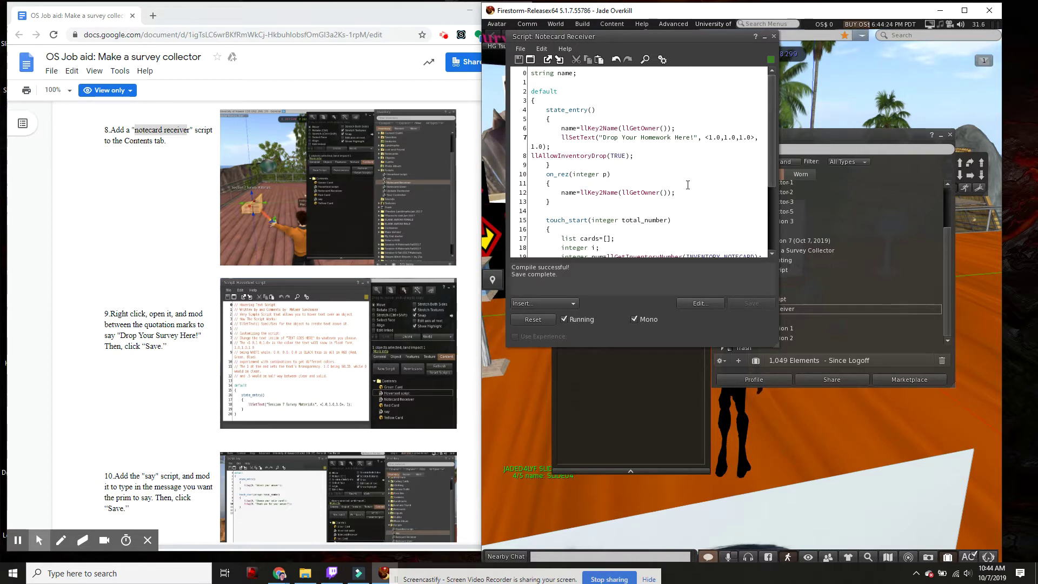
click(774, 37)
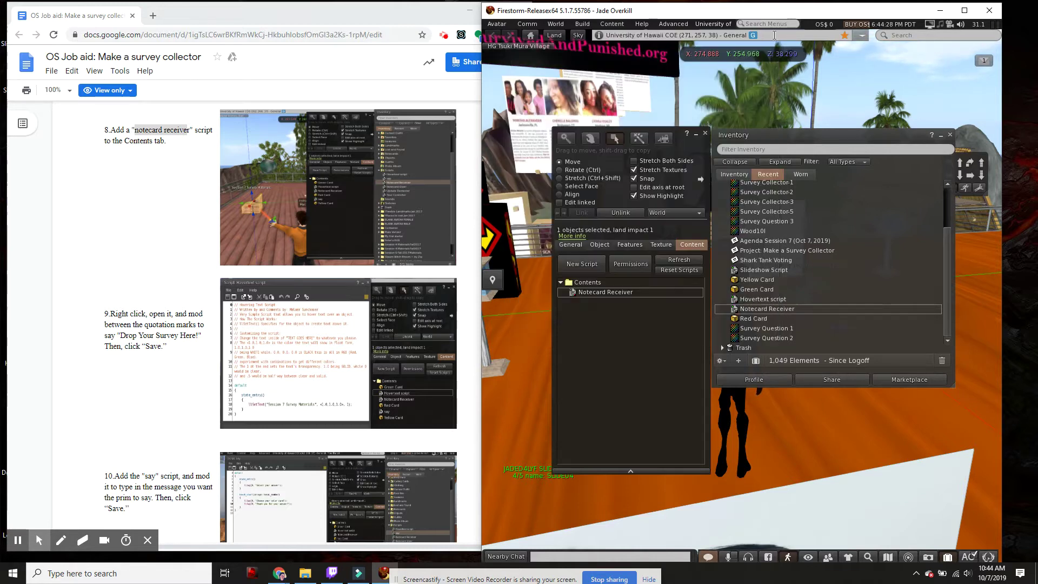
Step: Look up step 10 of the job aid and add the say script from the Session 7 Materials Fall 2019 folder to the cube's contents
scroll(200, 354, down, 3)
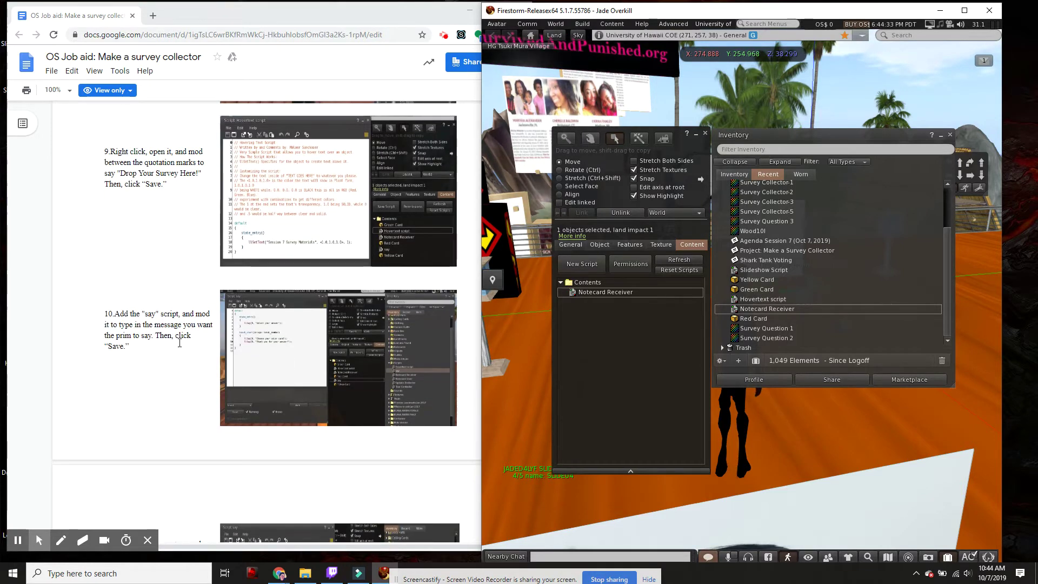
drag(124, 312, 155, 315)
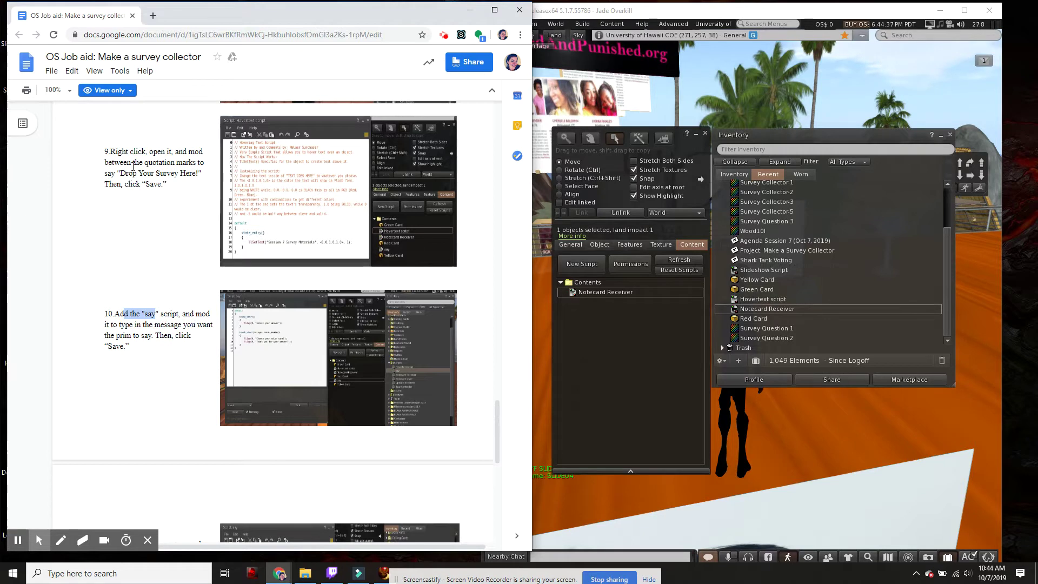
scroll(127, 197, up, 4)
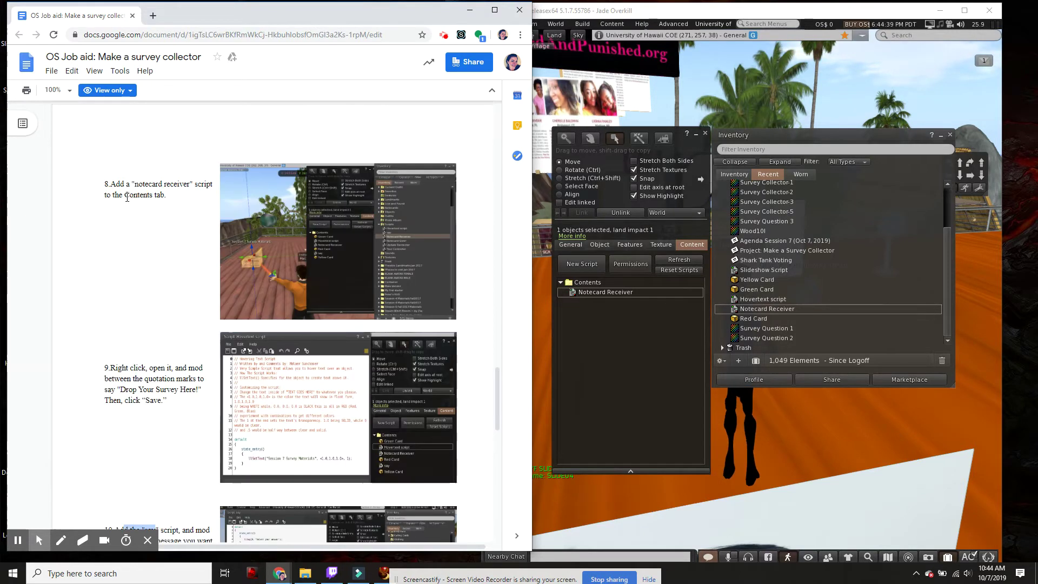
drag(135, 184, 216, 190)
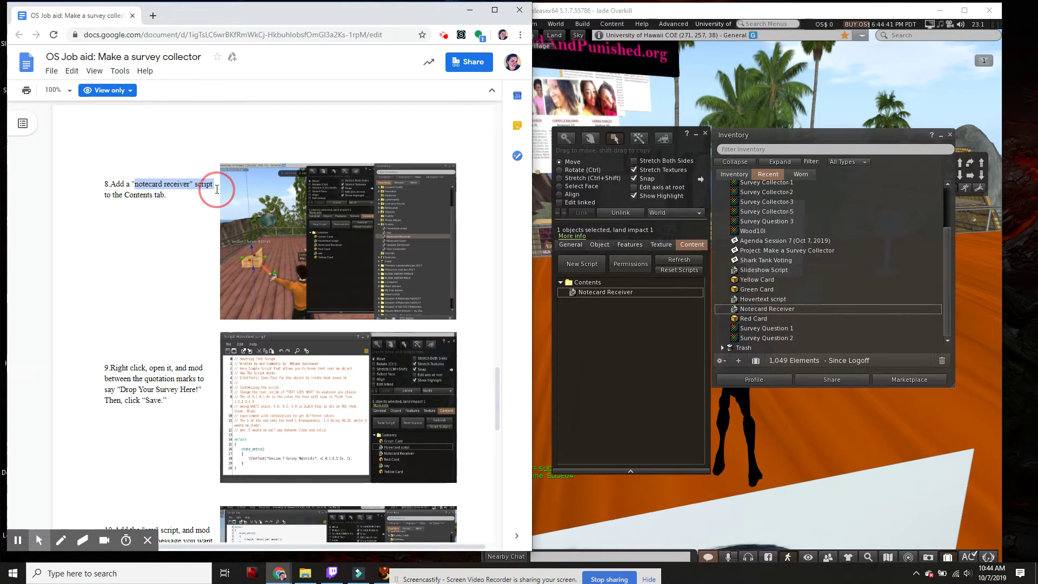
scroll(205, 216, down, 5)
double_click(146, 260)
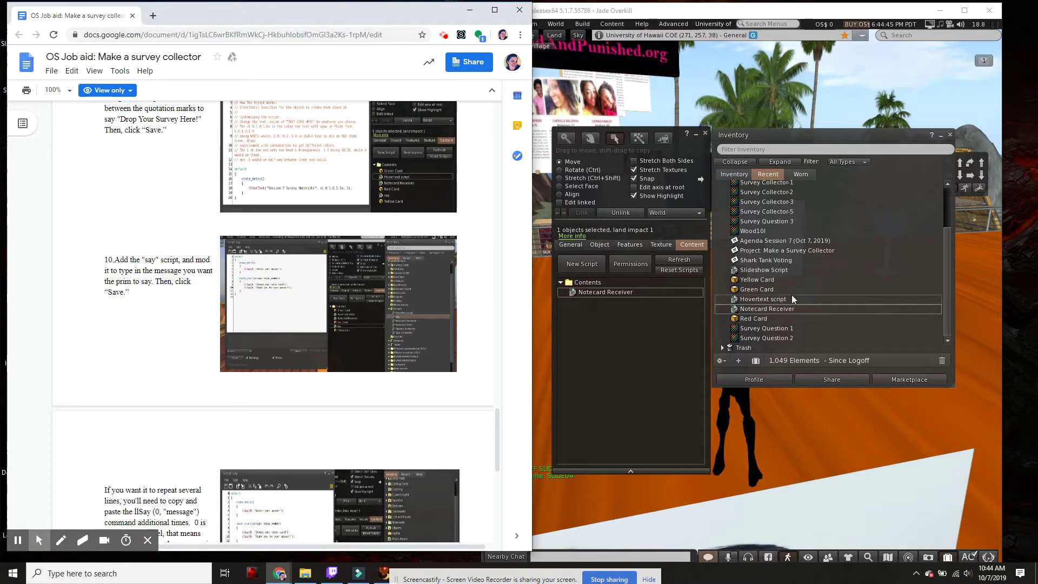
scroll(774, 316, up, 4)
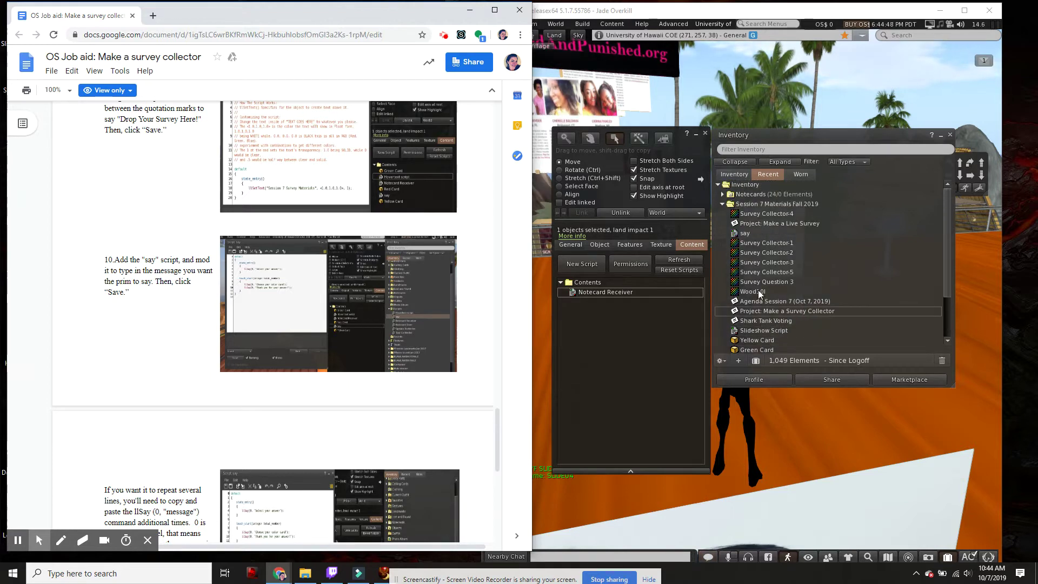
click(744, 234)
drag(742, 234, 591, 281)
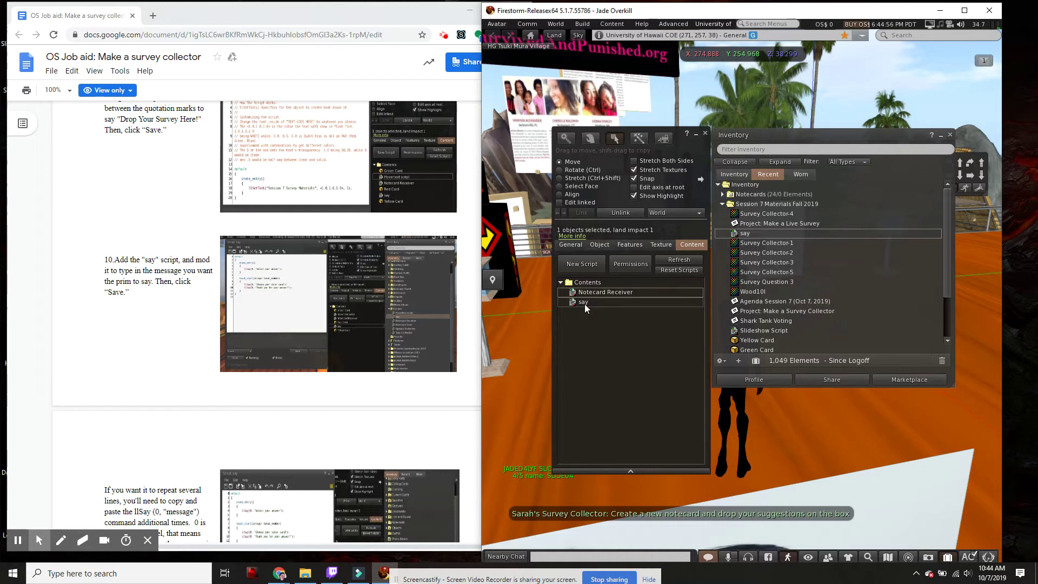
click(585, 303)
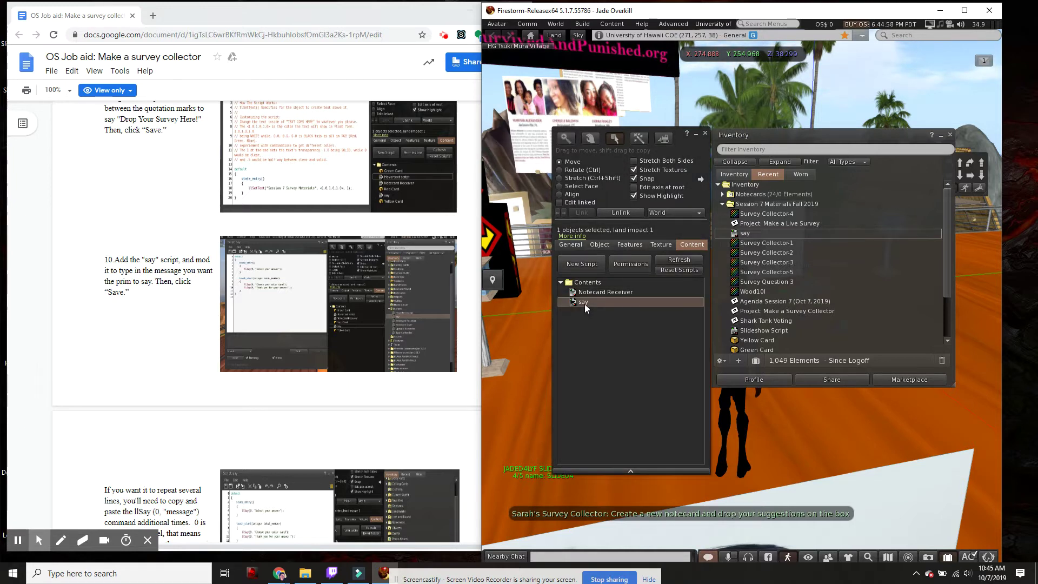
Step: Open the cube's say script and set the state_entry message to "Please drop your homework into the box"
scroll(354, 359, down, 1)
scroll(355, 359, up, 1)
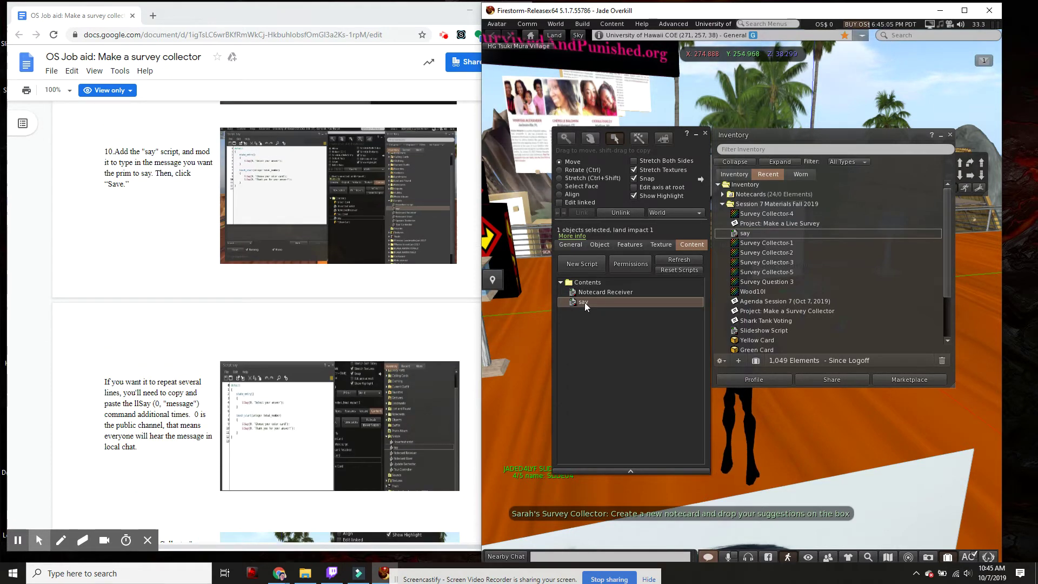
double_click(584, 302)
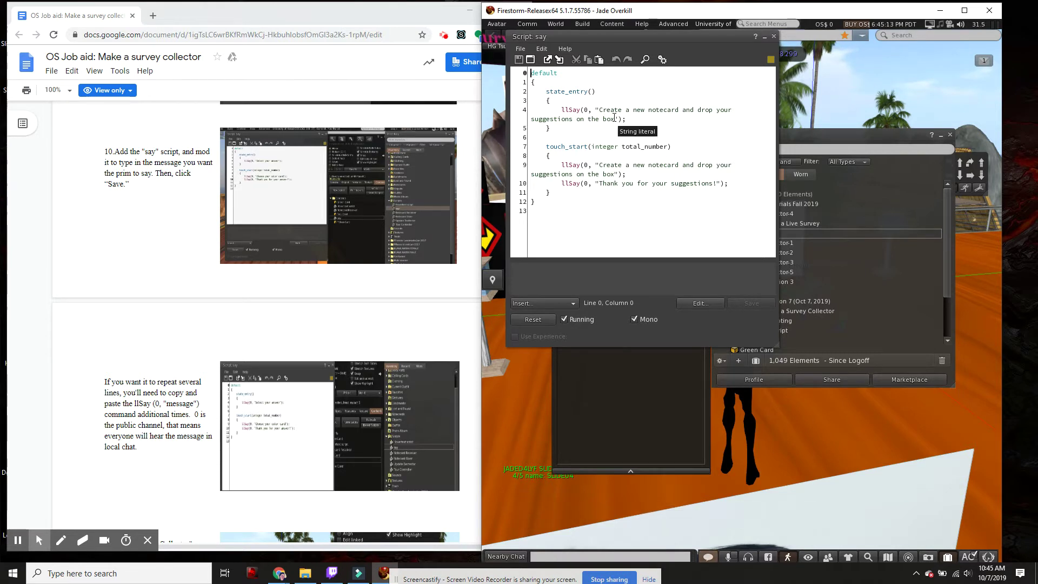
double_click(609, 118)
drag(609, 118, 602, 109)
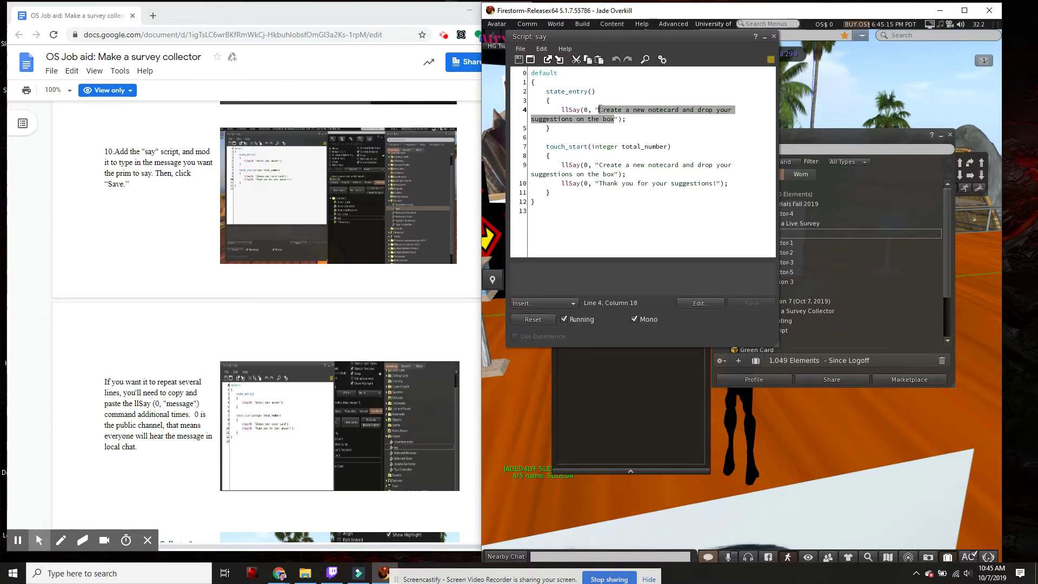
text(Plesae)
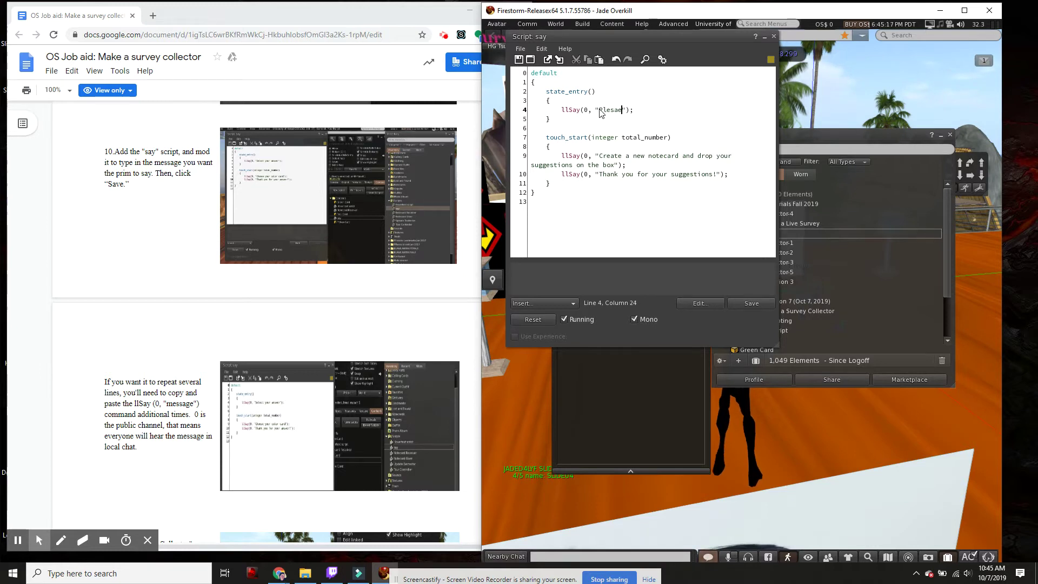
text(se drop your homework in)
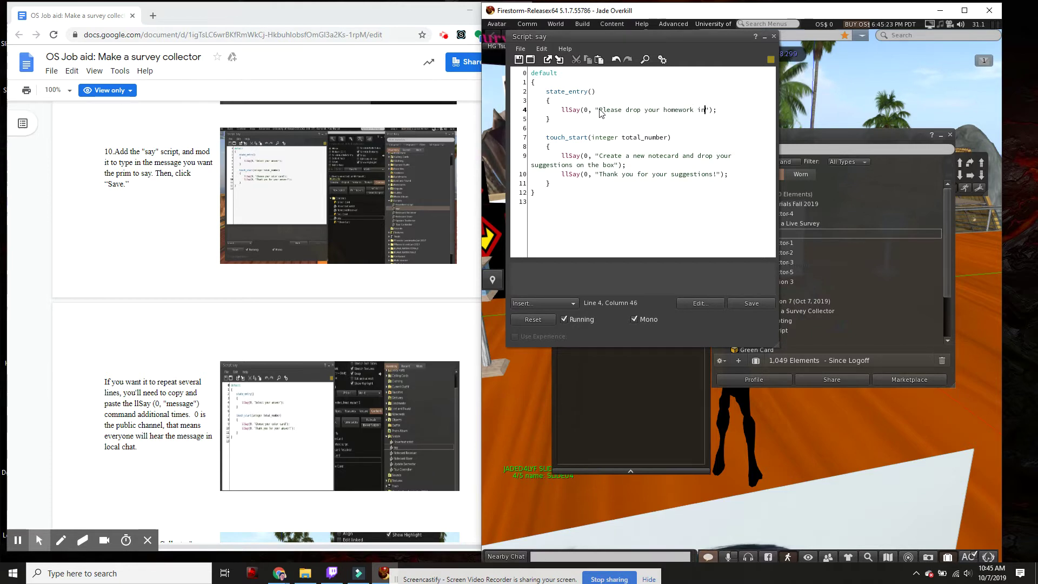
text(o the box)
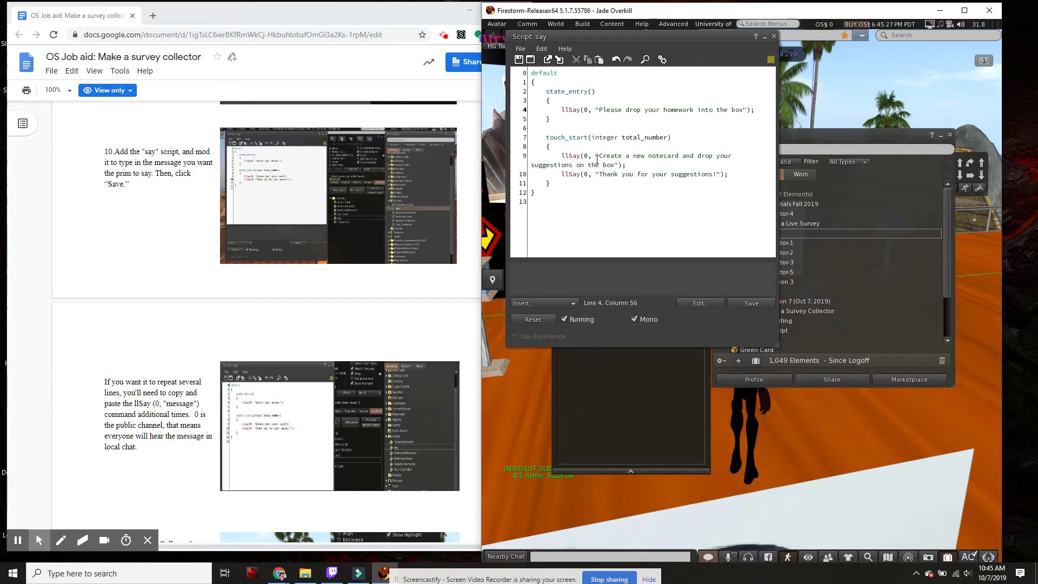
Step: Replace the first touch_start message with "Create a new notecard and drop your homework in the box"
drag(599, 156, 615, 164)
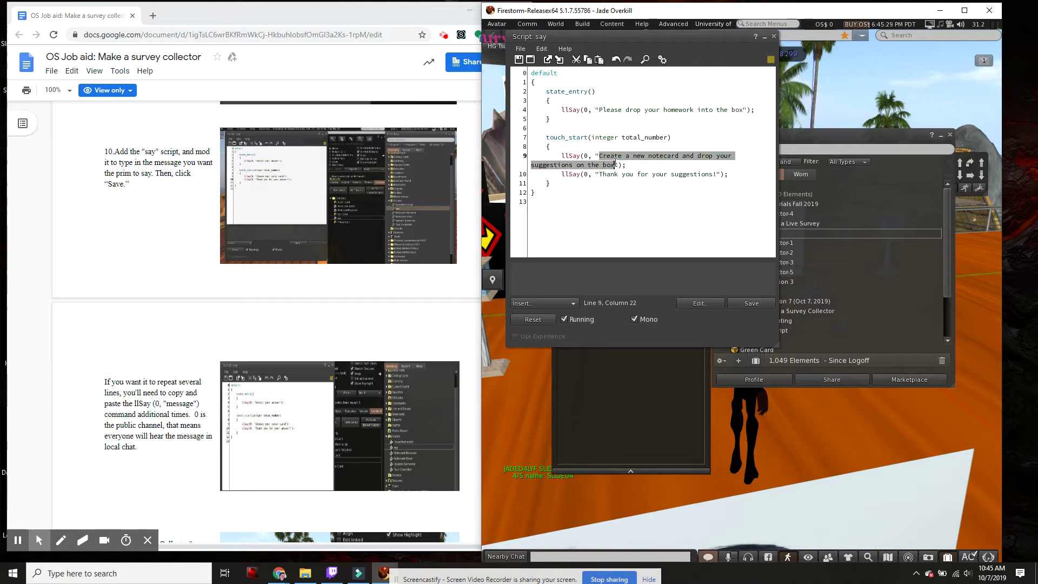
text(Crea)
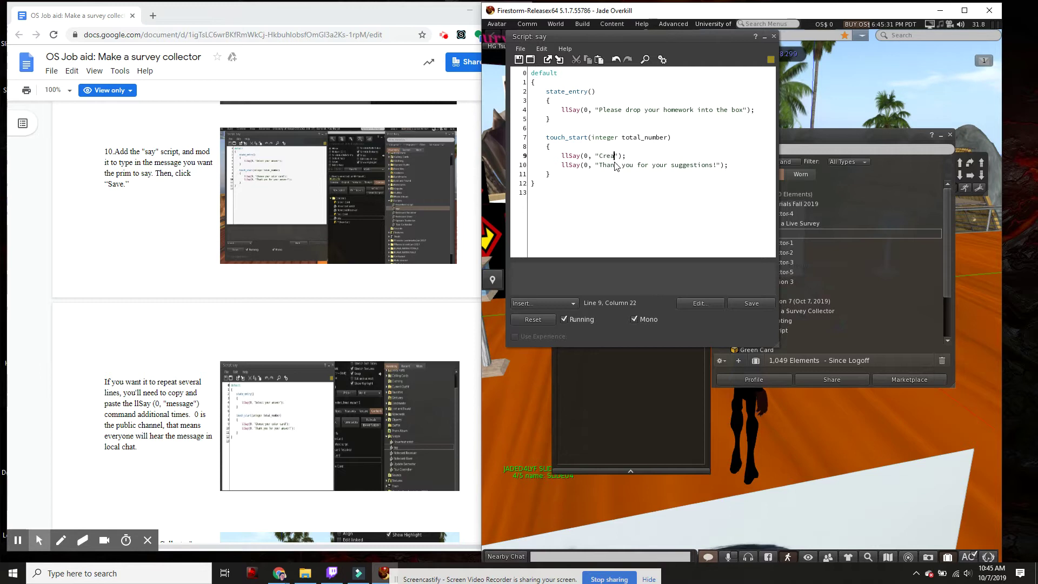
text(te a new )
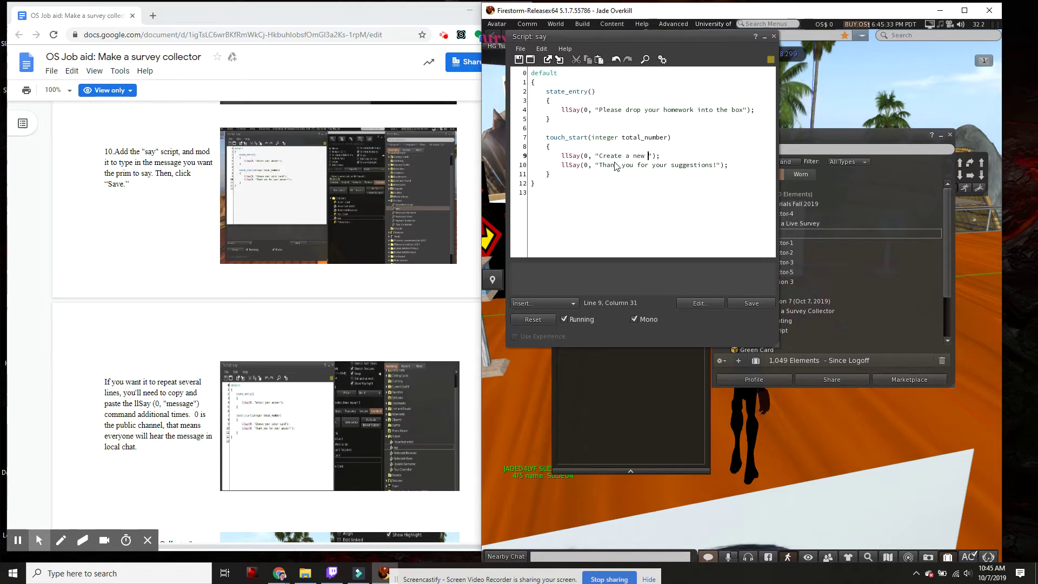
text(notecard and drop your )
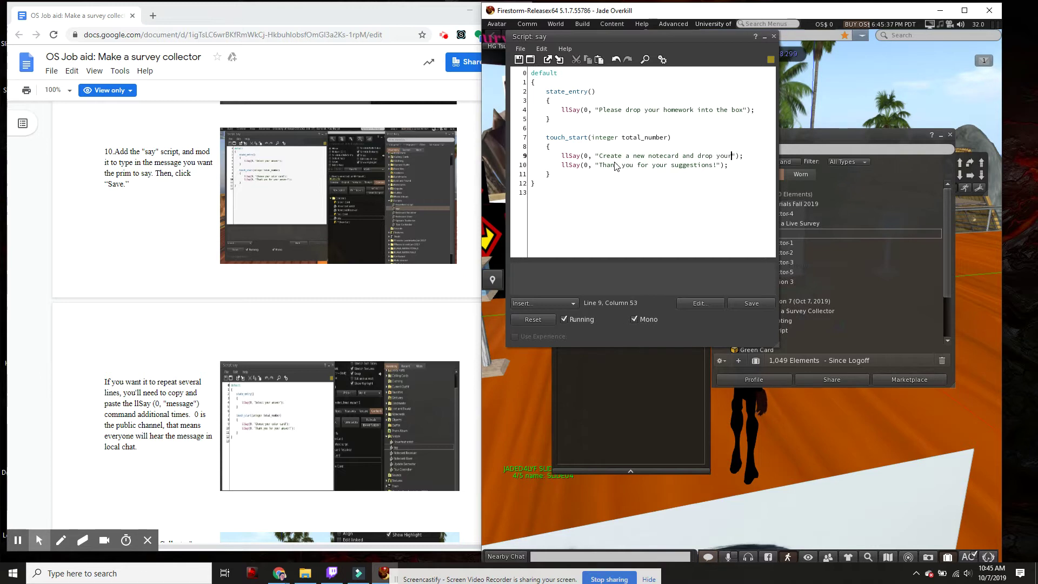
text(homework in the box)
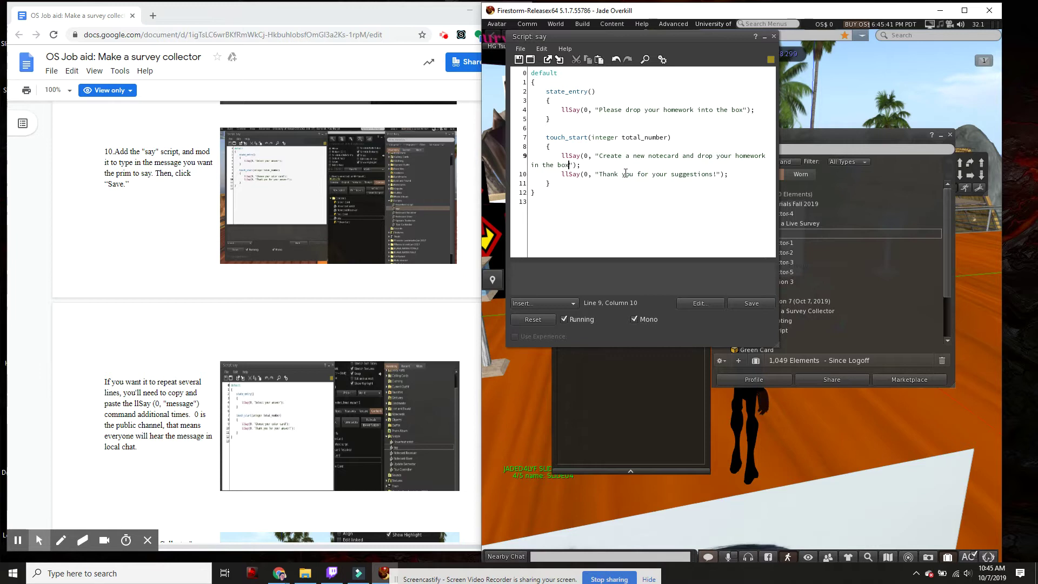
Step: Change the second touch_start message to "Thank you for your submission!"
click(638, 174)
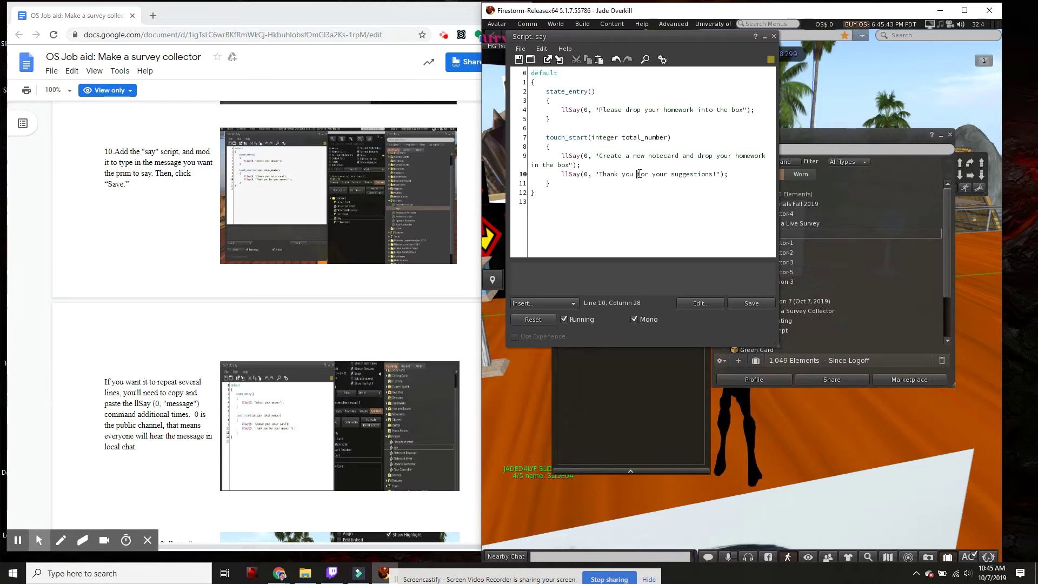
drag(673, 174, 712, 176)
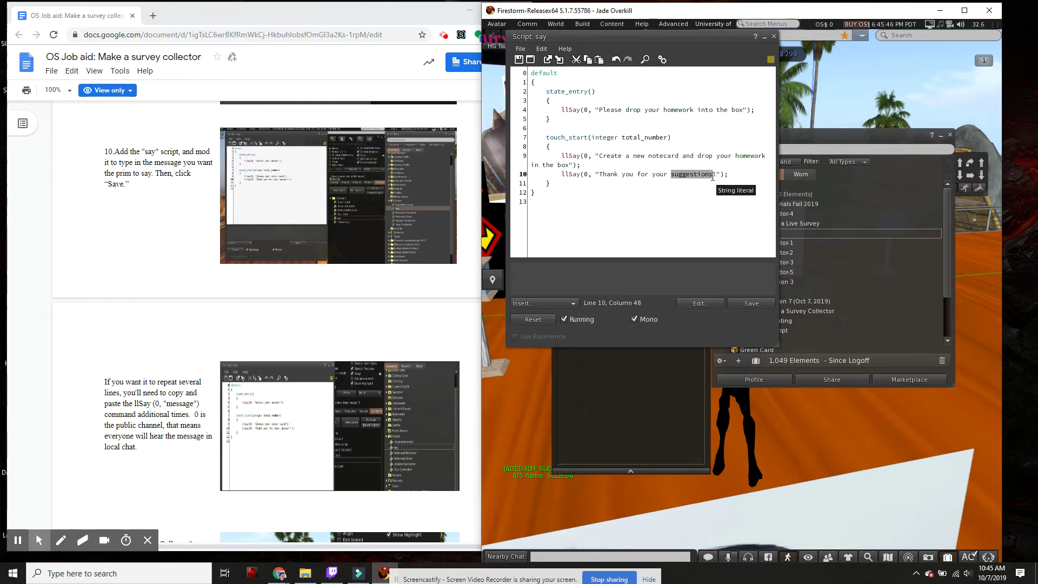
text(su)
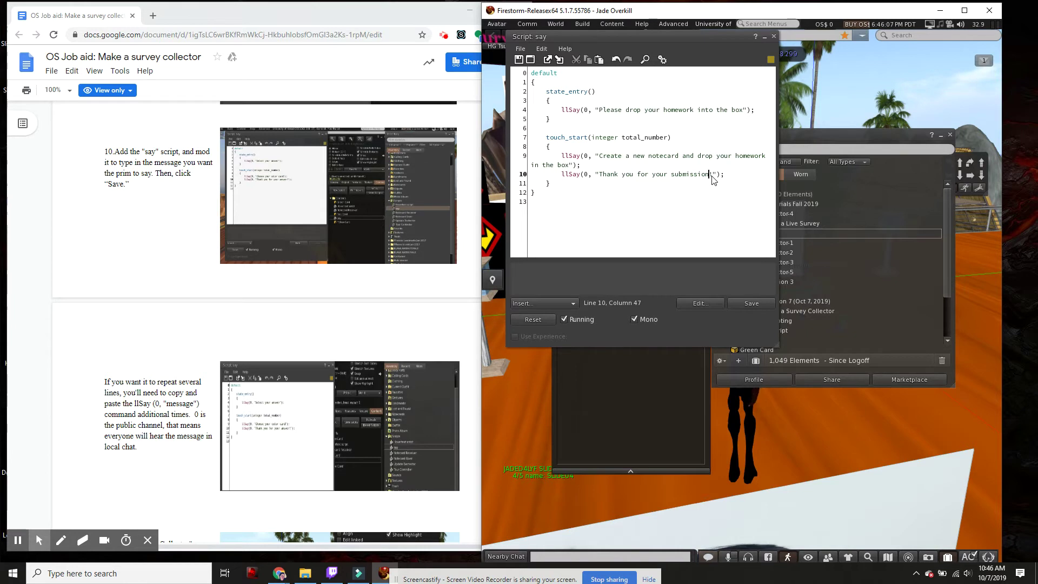
Step: Save the edited say script, read the job aid's final naming step, and close the script, inventory and build windows
click(758, 303)
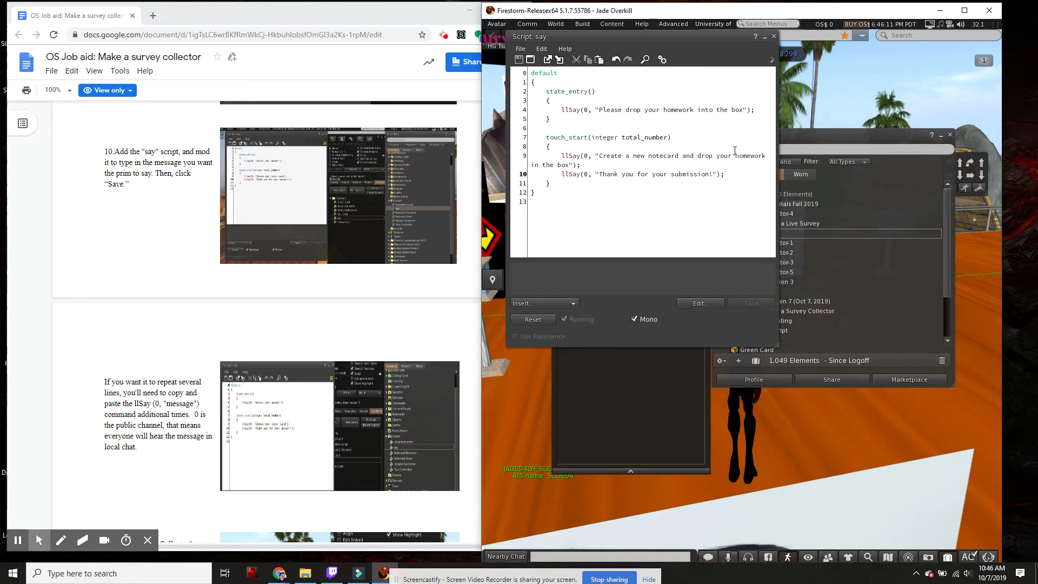
scroll(151, 359, down, 4)
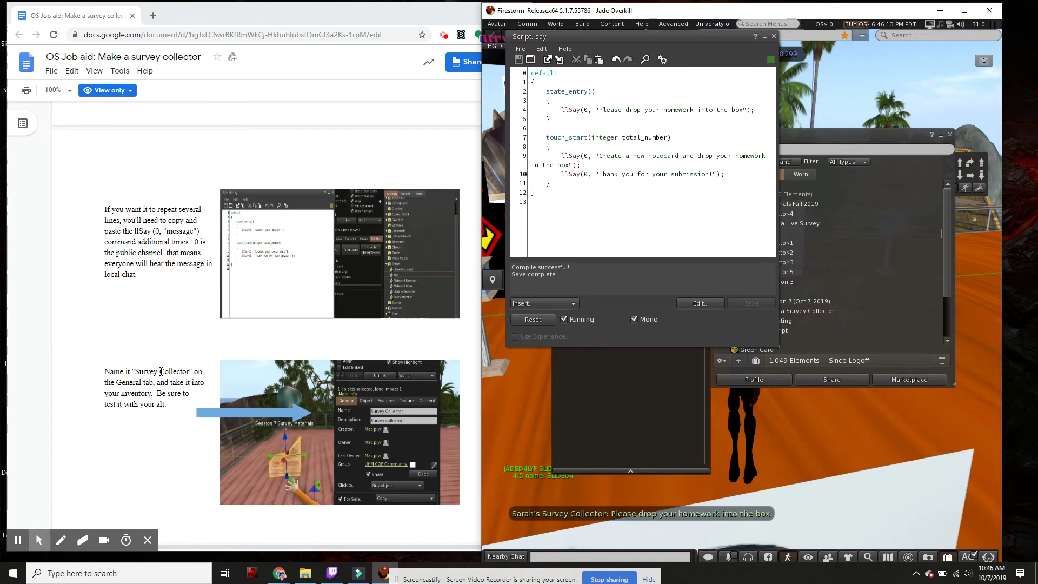
scroll(161, 372, down, 1)
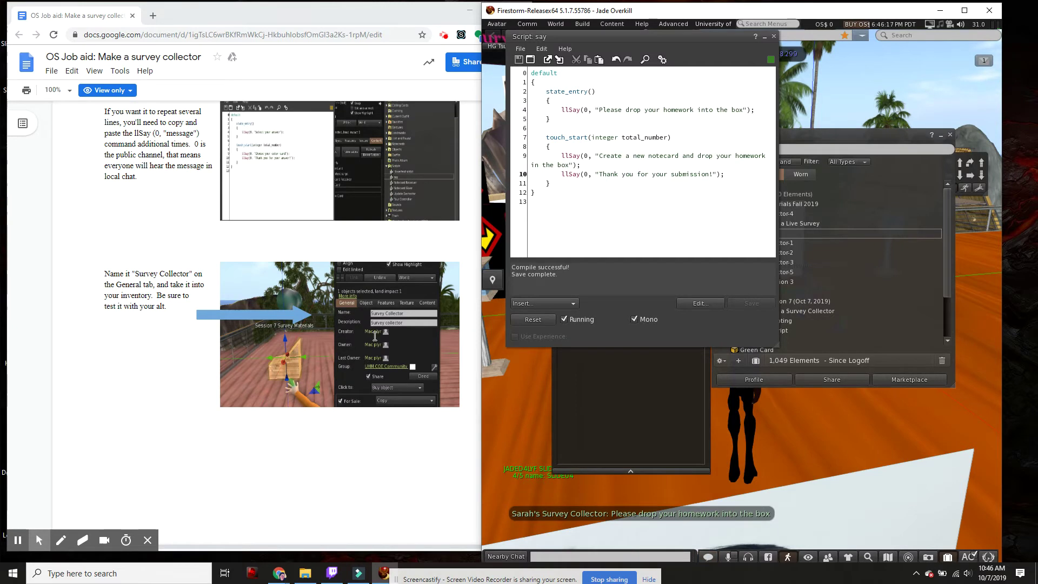
click(773, 37)
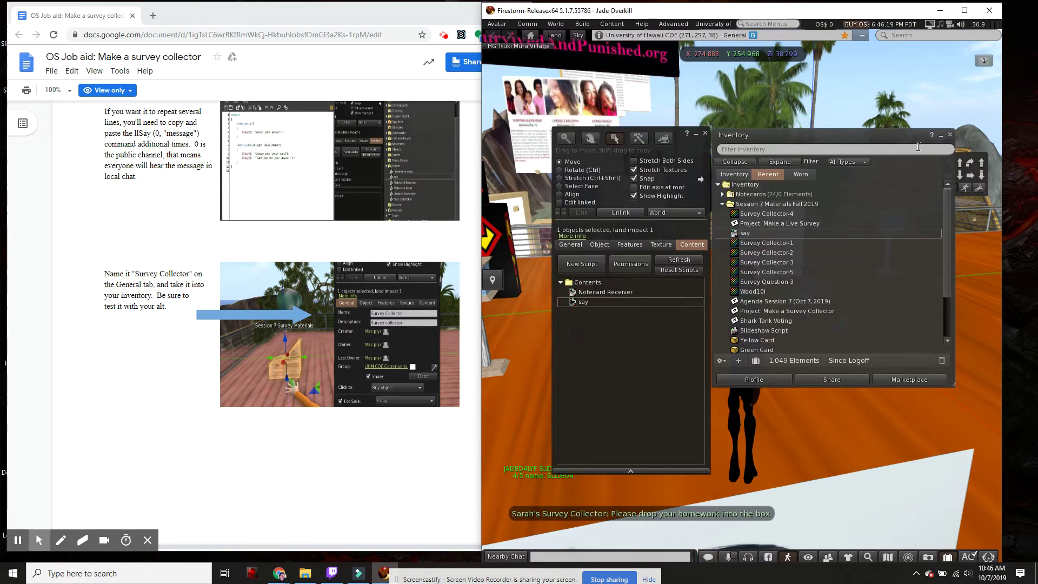
click(949, 136)
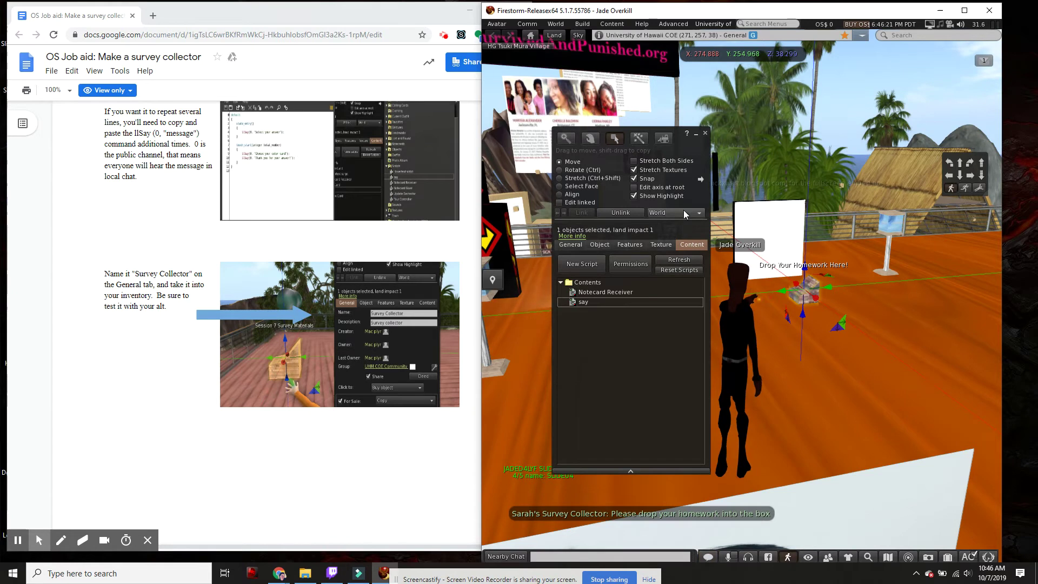
click(705, 133)
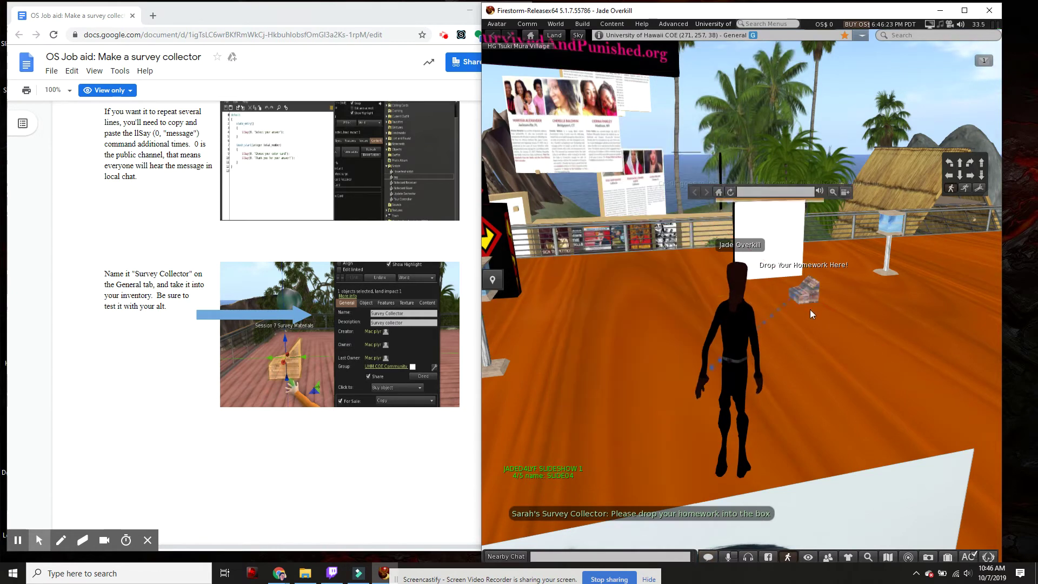
Step: Walk the avatar up to the survey collector cube and touch it to test its chat messages
key(Up)
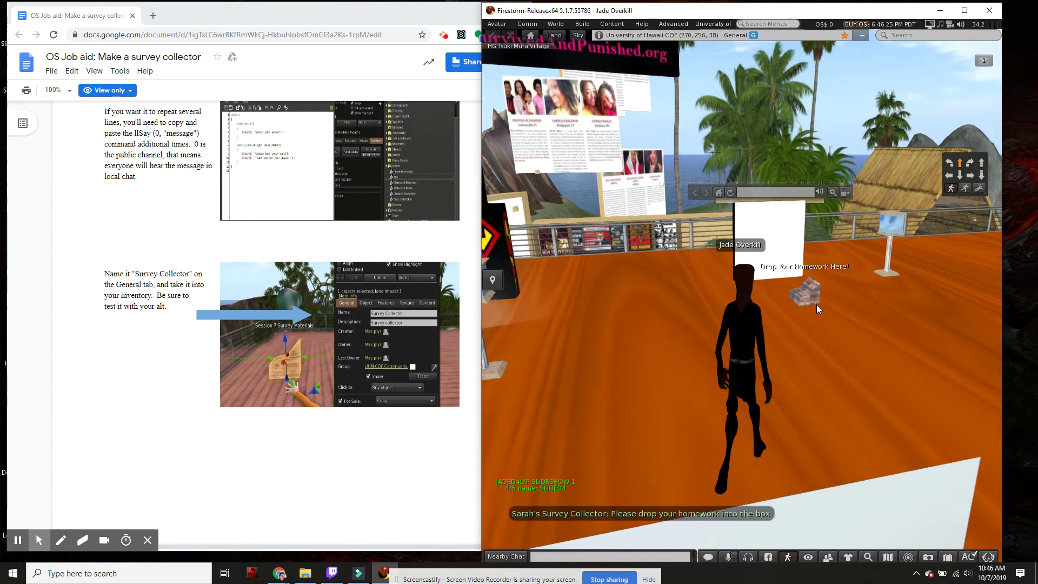
click(838, 380)
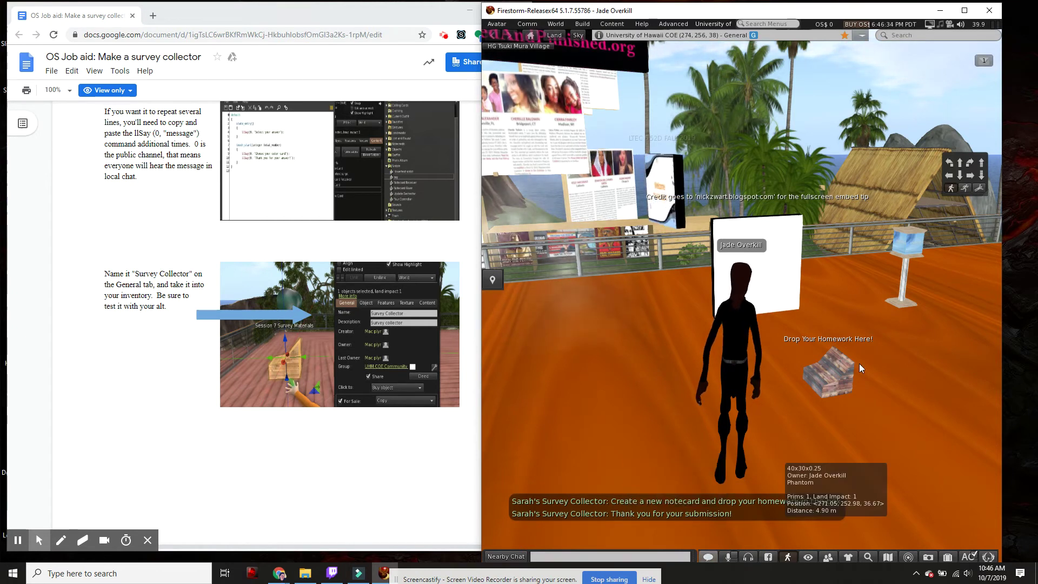
click(831, 376)
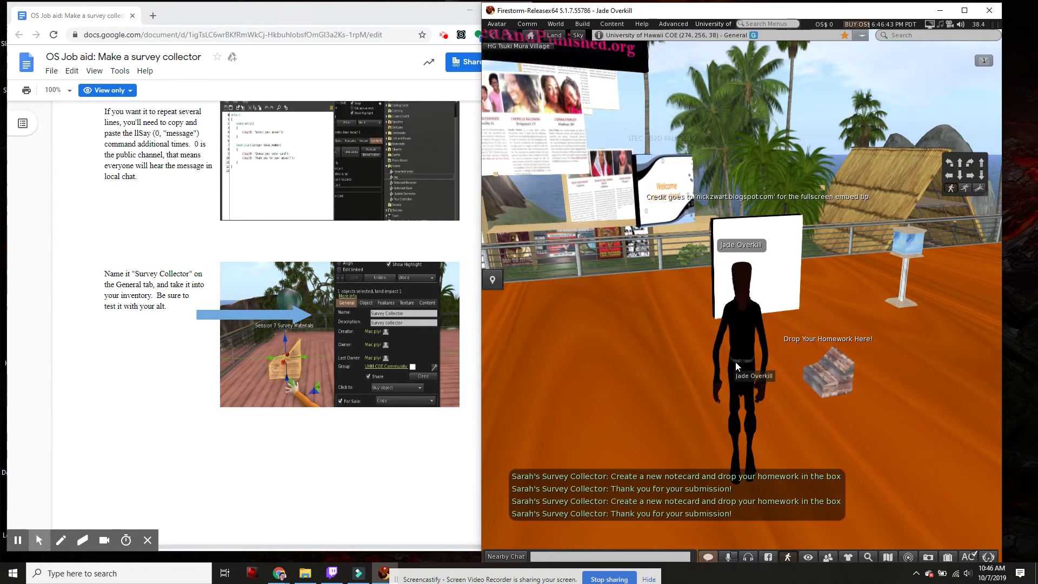
Step: Create a new notecard in the inventory and name it with the author's first name followed by "Feedback"
click(947, 557)
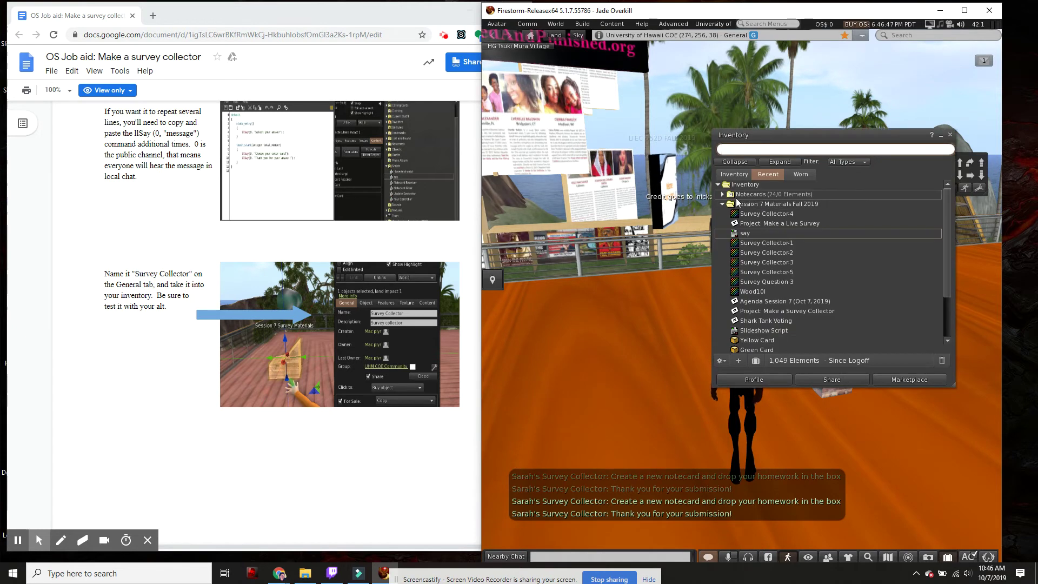
click(722, 194)
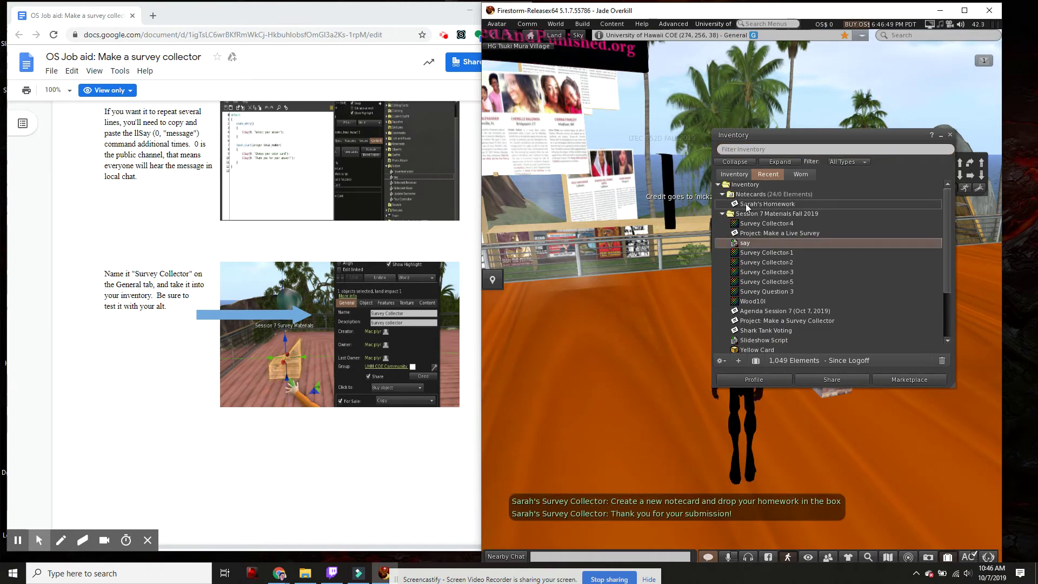
click(738, 360)
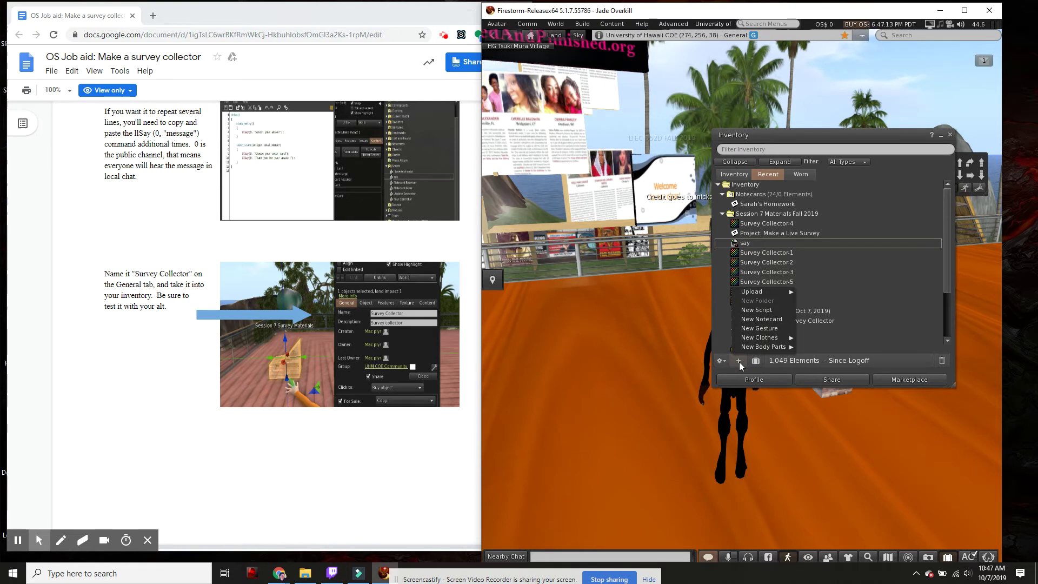
mouse_move(753, 293)
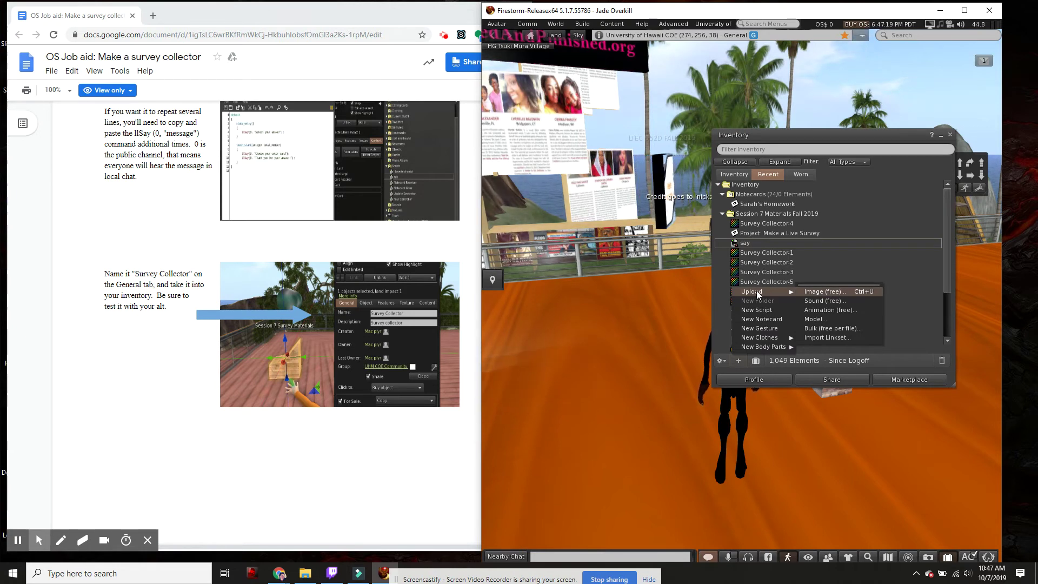
click(760, 319)
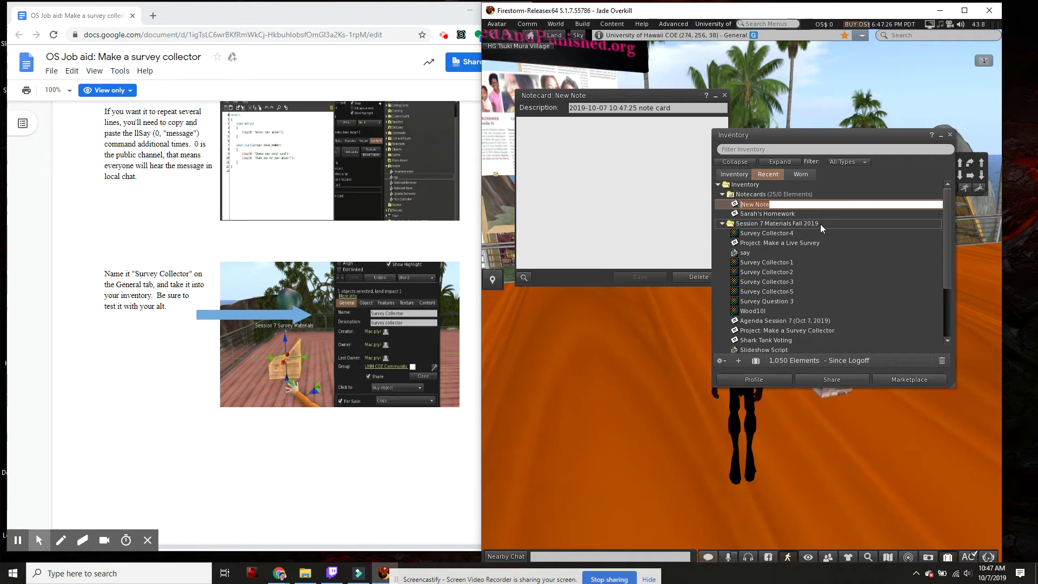
text(Sarah's Fee)
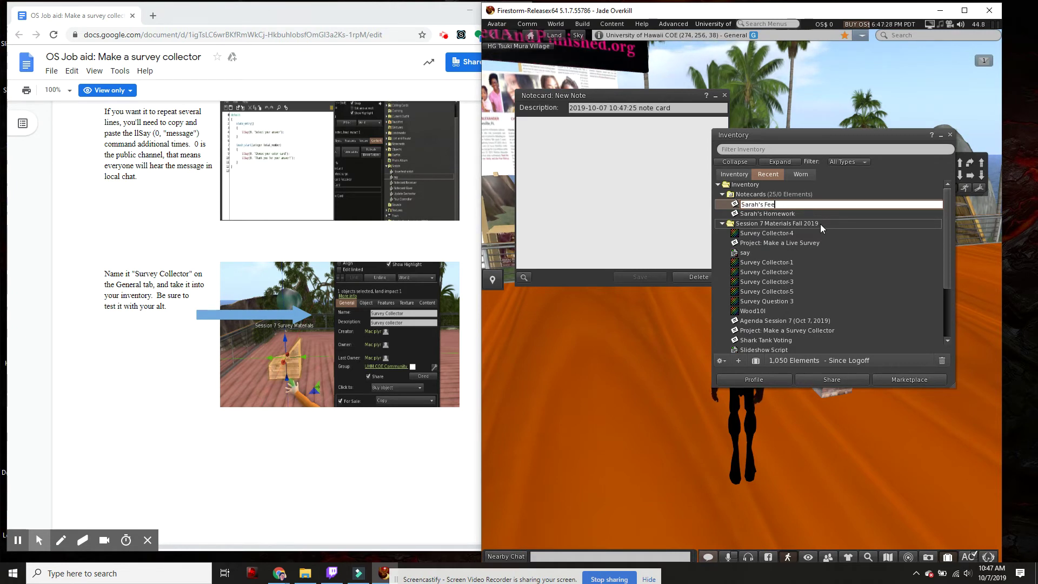
text(dback)
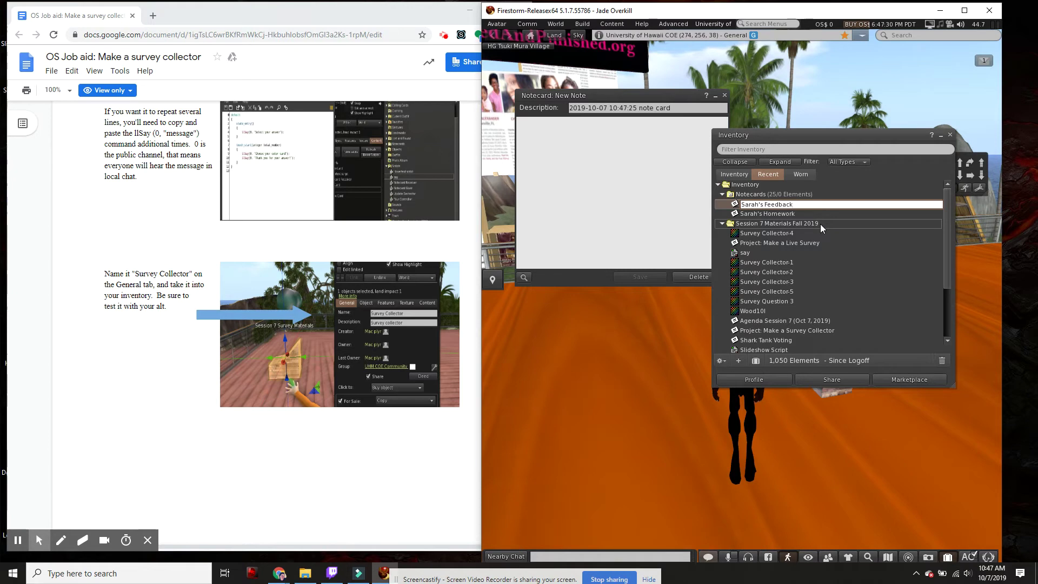
Step: Set the new feedback notecard's description to "Feedback Example"
click(626, 107)
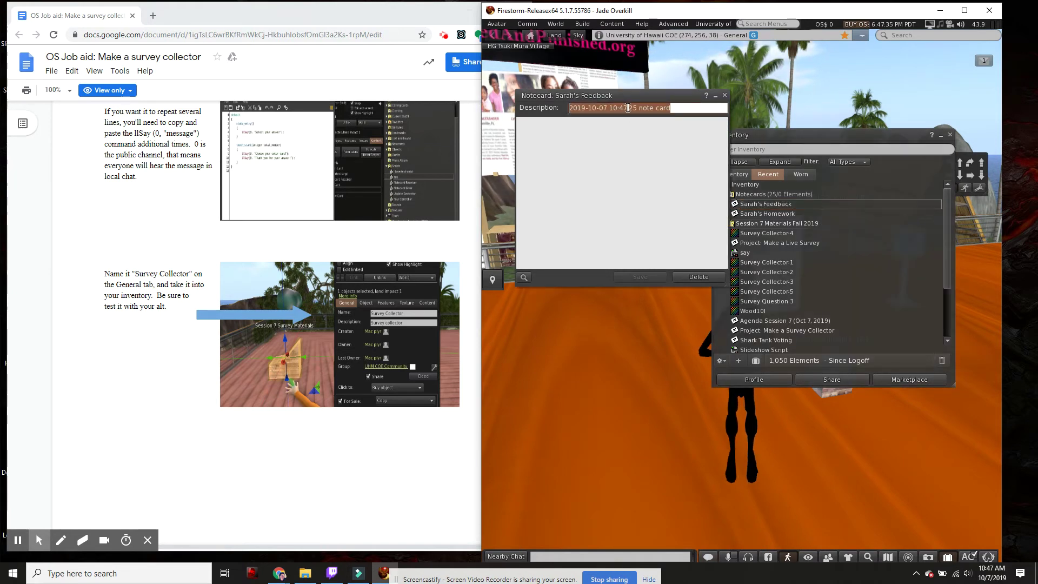
text(Feedbac)
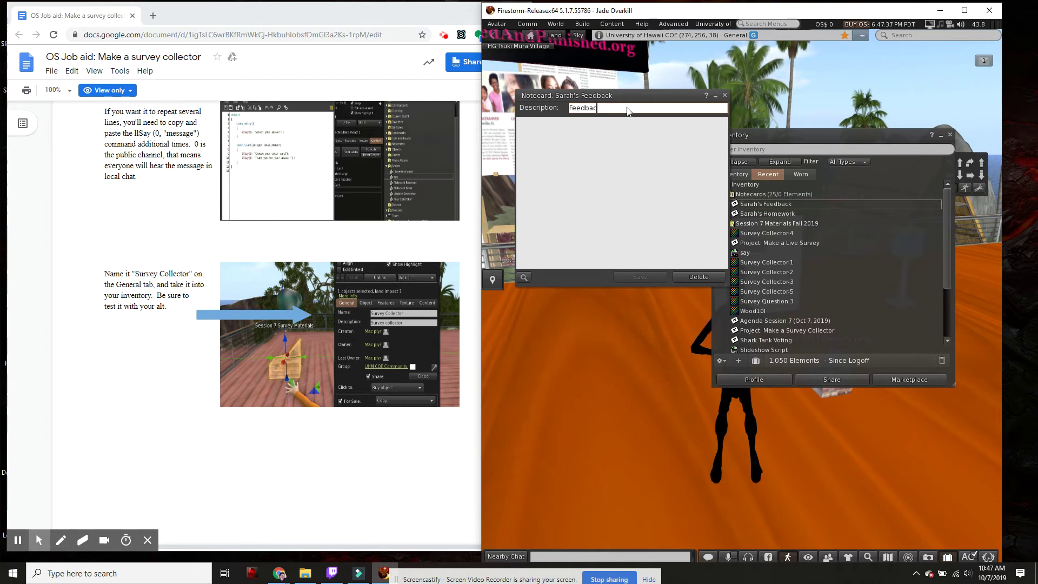
text(k Example)
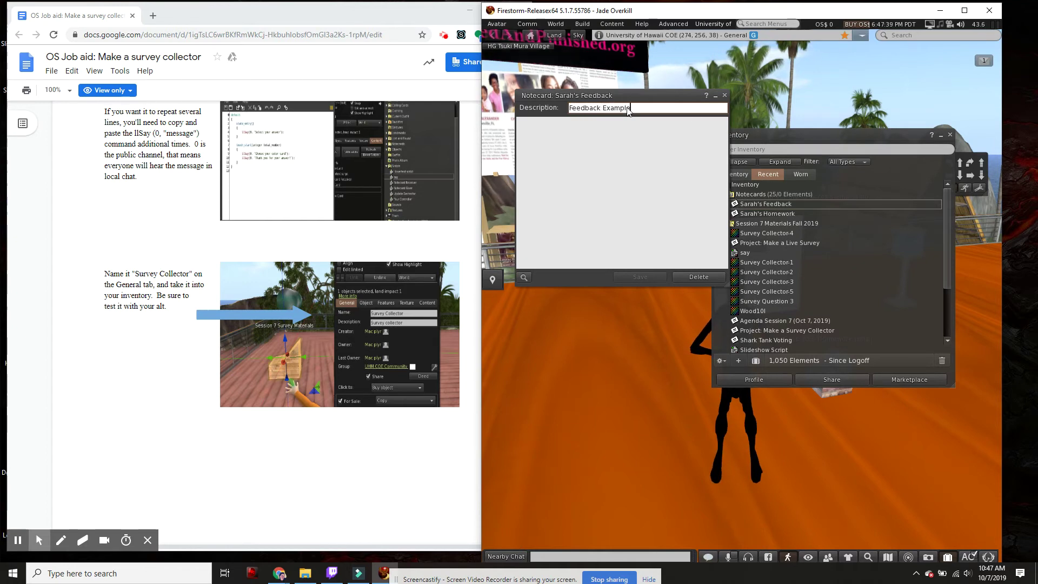
Step: Write "This tutorial is going well! ;)" in the feedback notecard's body, then save and close the notecard
click(634, 153)
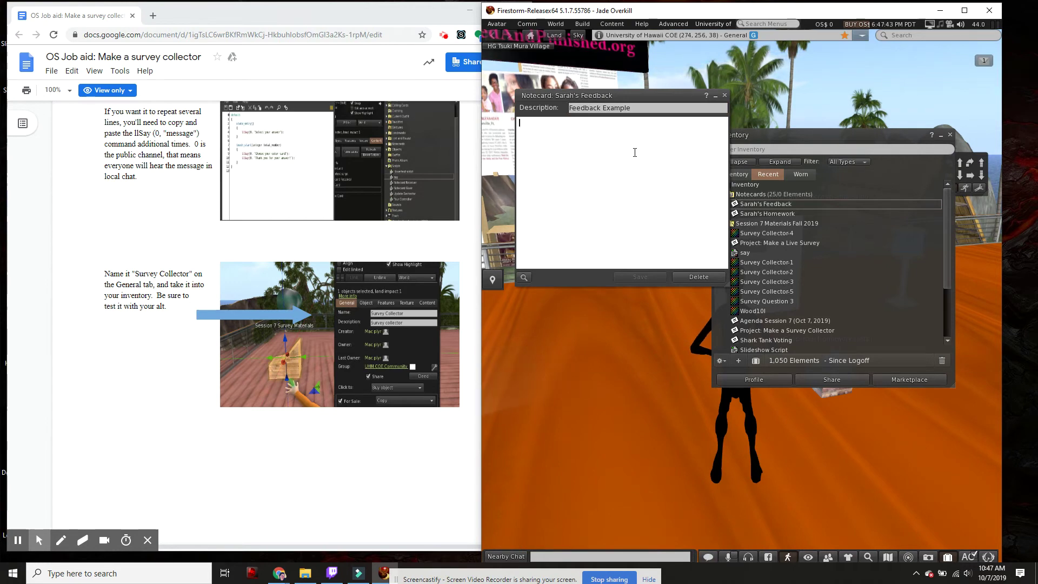
text(This lectu)
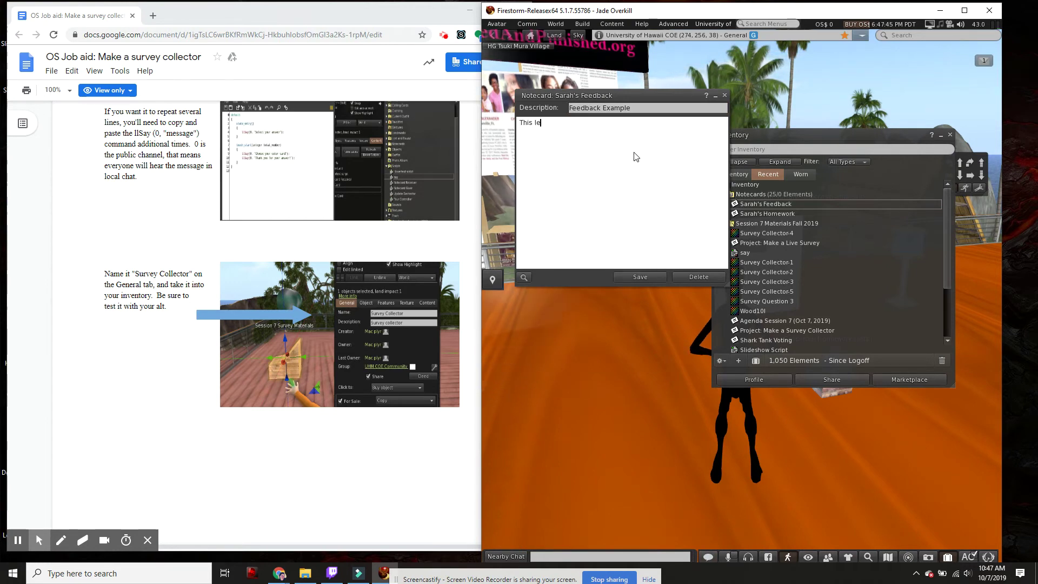
key(BackSpace)
key(BackSpace)
text(tuto)
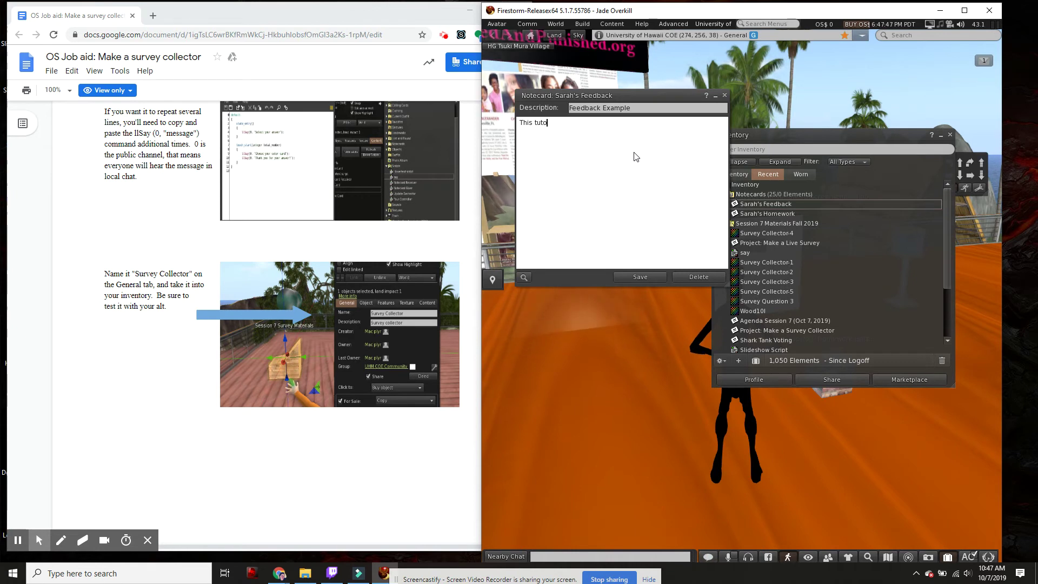
text(rial is going )
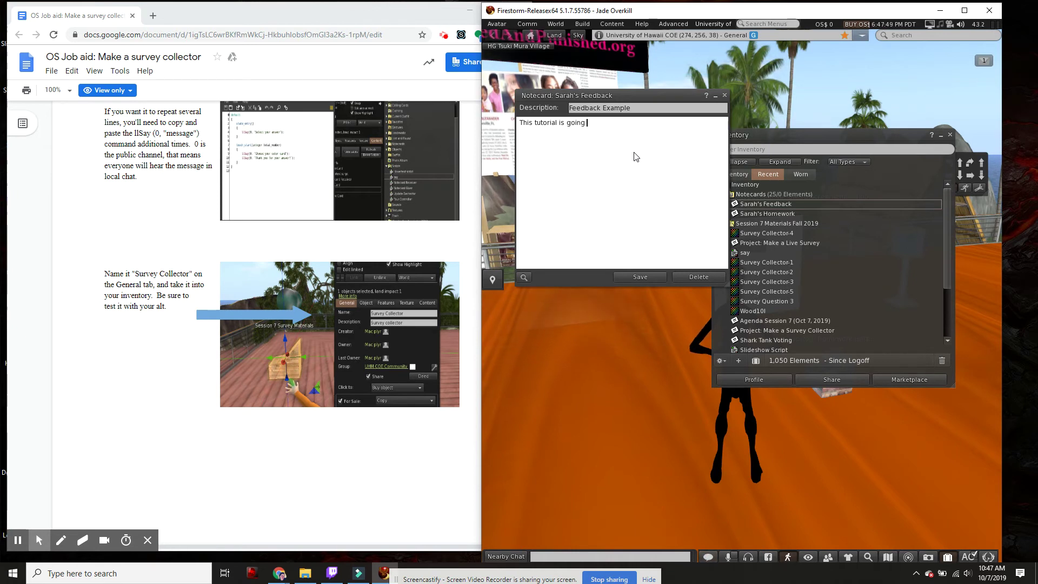
text(well! ;))
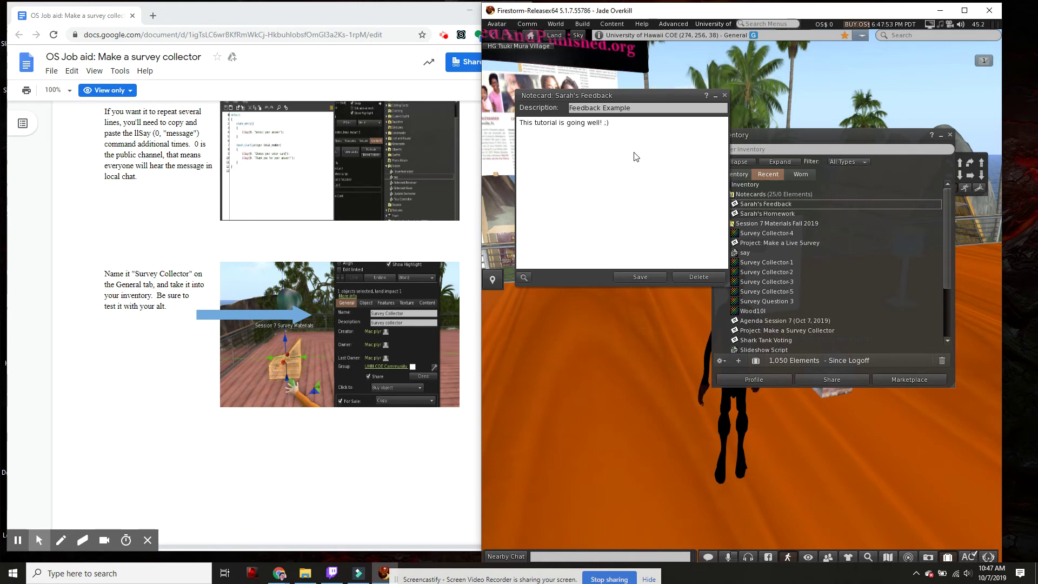
click(638, 278)
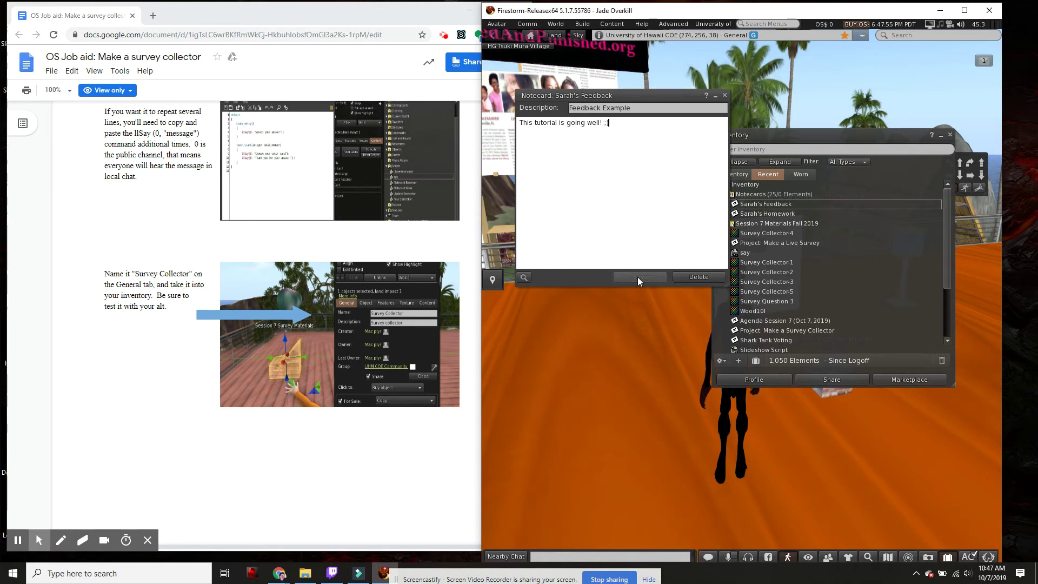
click(725, 96)
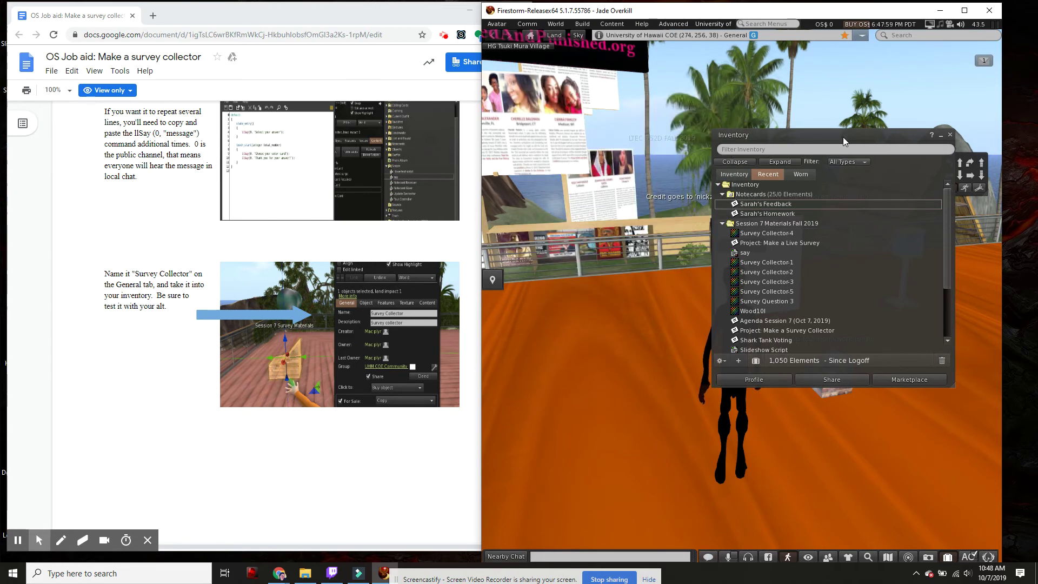
Step: Move the inventory window clear of the cube and examine where notecards are stored in the full inventory, then return to the recent items
drag(842, 137, 643, 144)
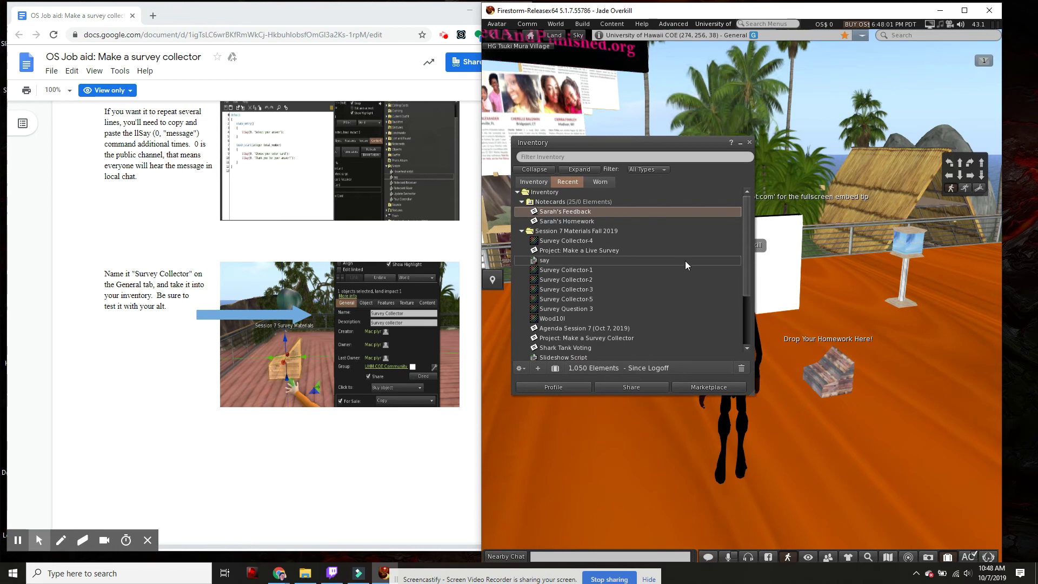
click(533, 182)
scroll(549, 270, up, 2)
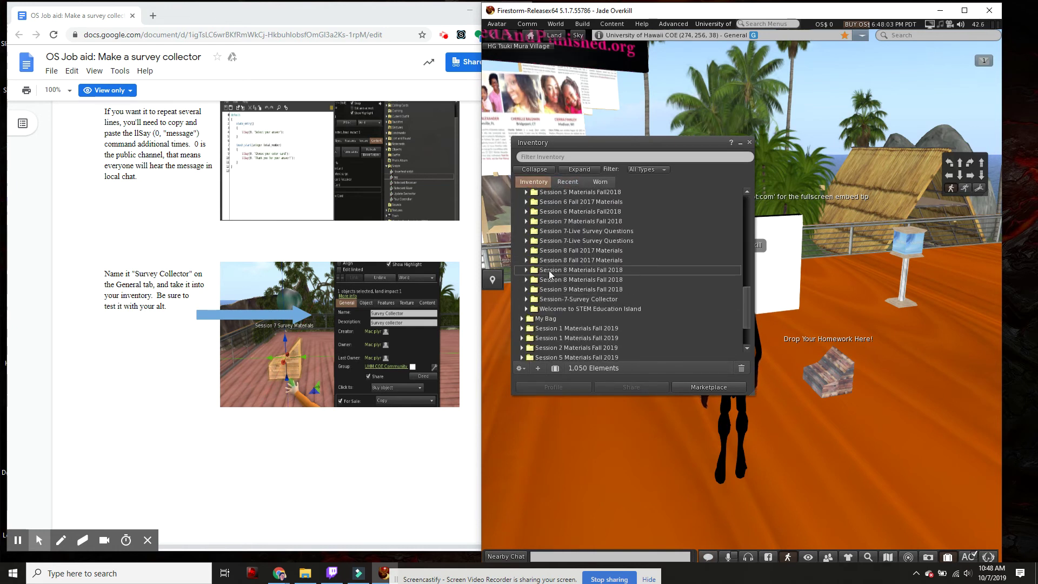
scroll(549, 271, up, 6)
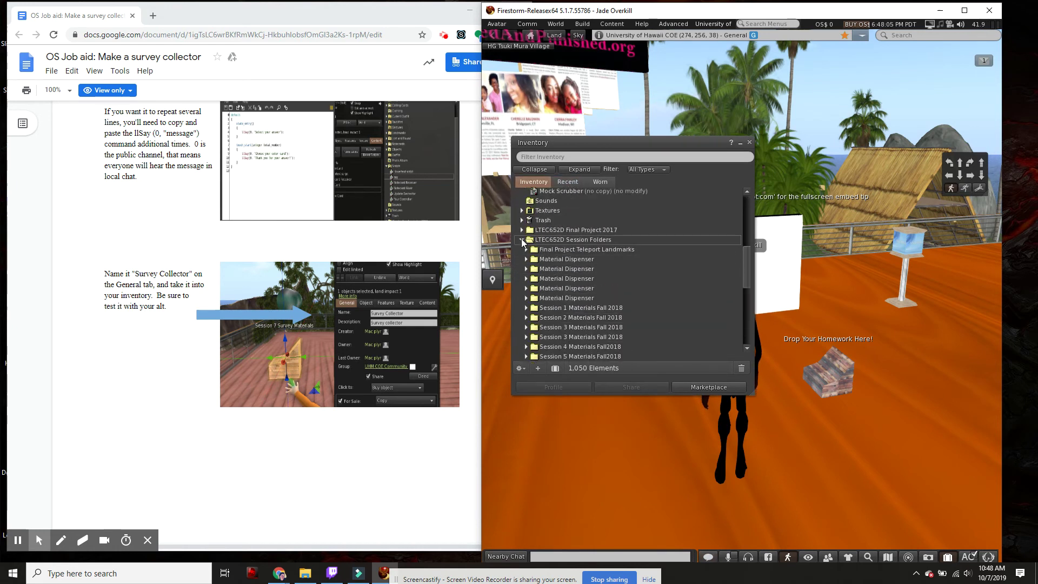
click(523, 240)
scroll(565, 267, up, 4)
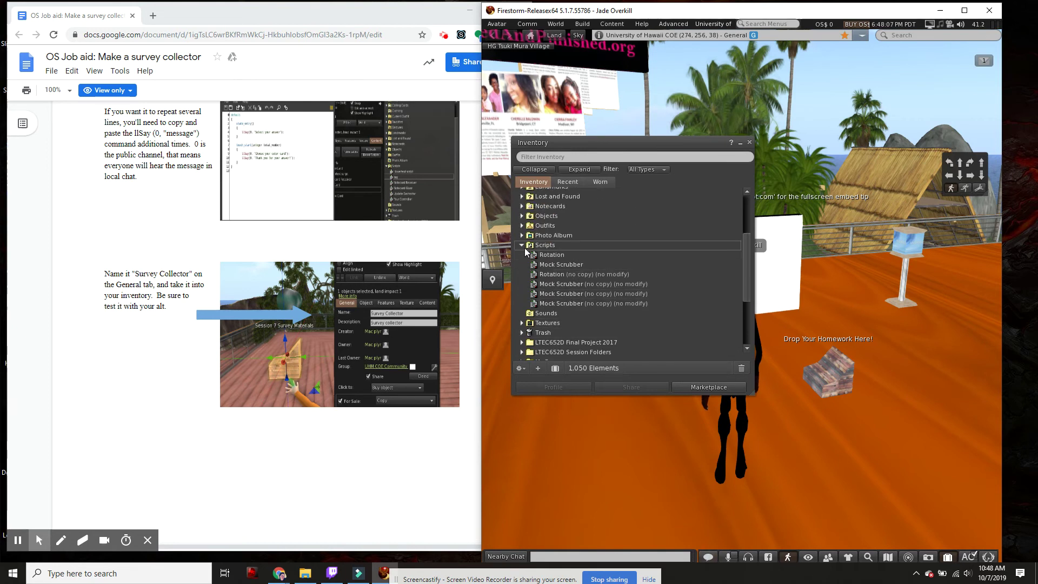
click(522, 246)
click(522, 206)
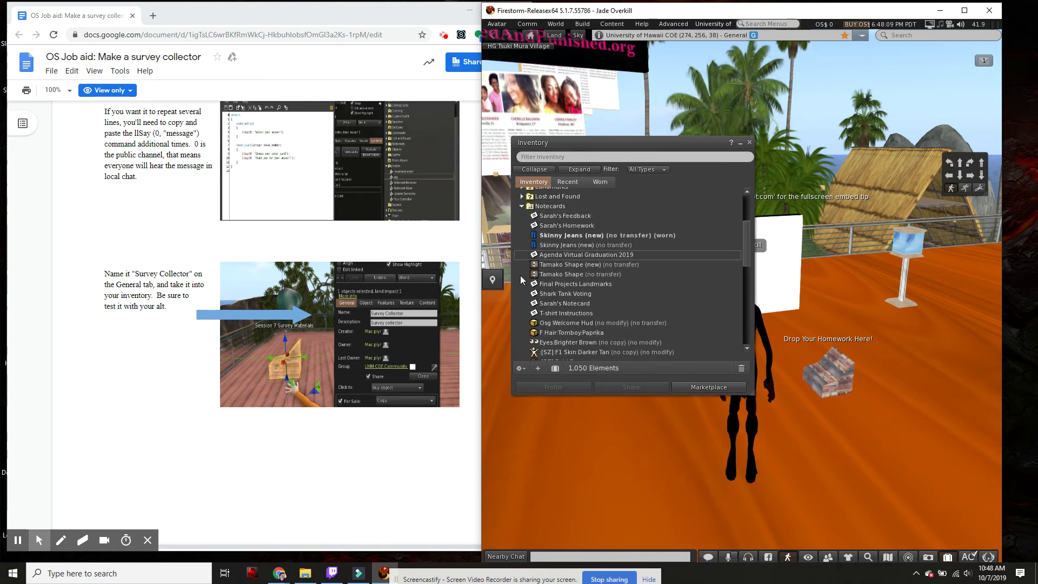
click(520, 206)
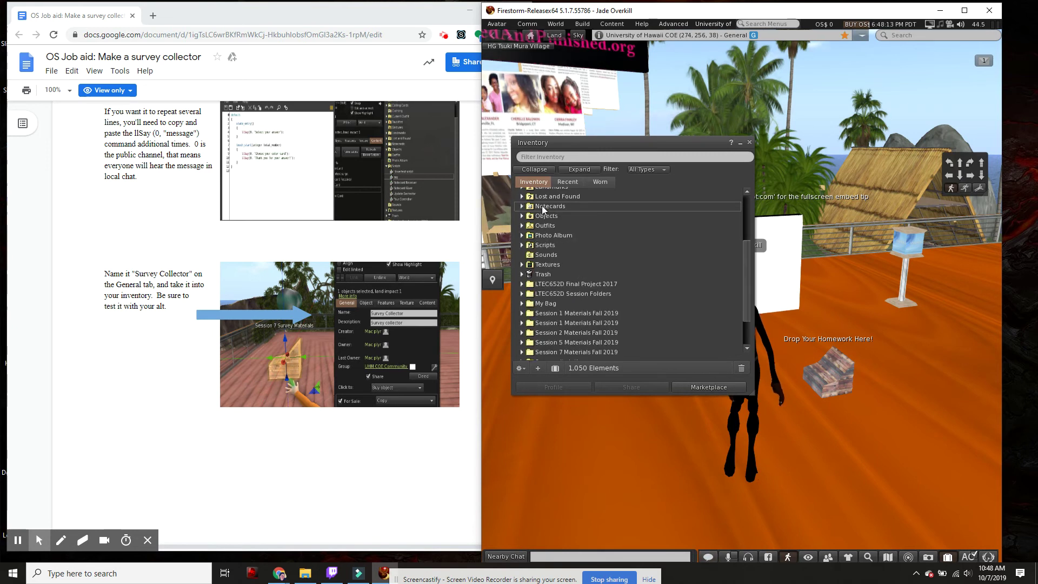
click(575, 179)
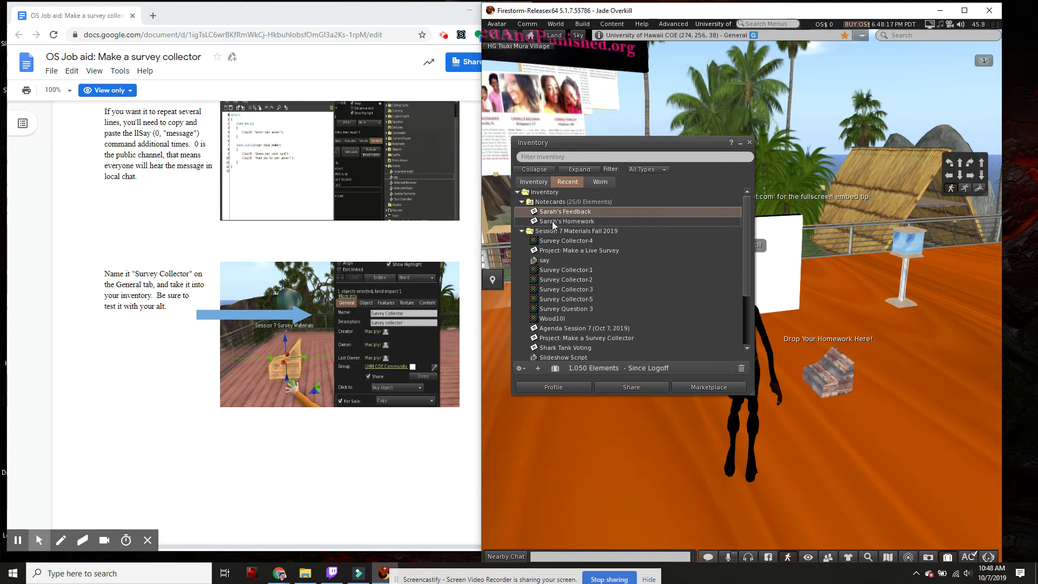
Step: Submit the homework notecard and the feedback notecard from the inventory to the survey collector cube
click(537, 222)
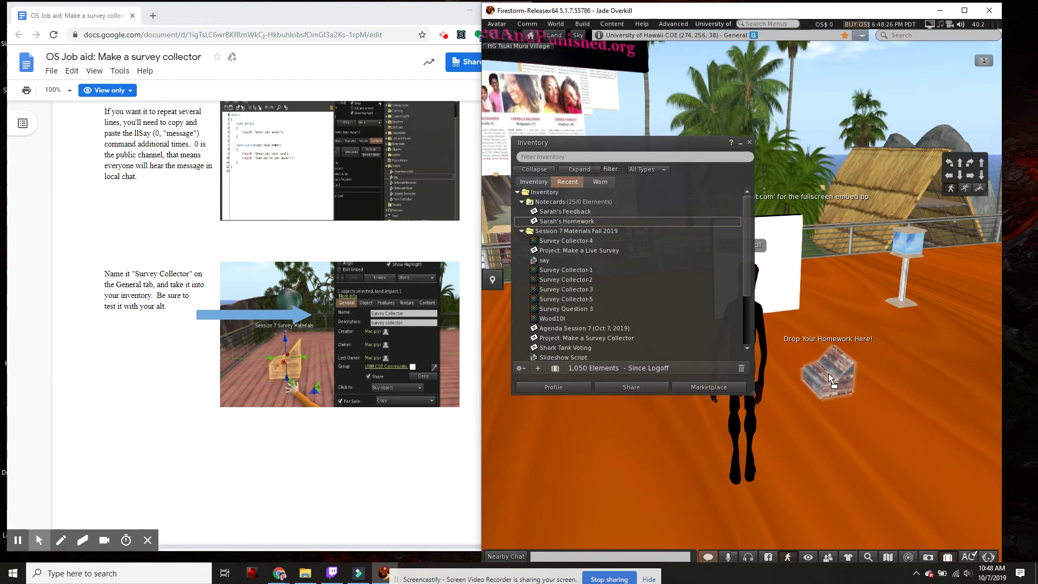
mouse_move(831, 379)
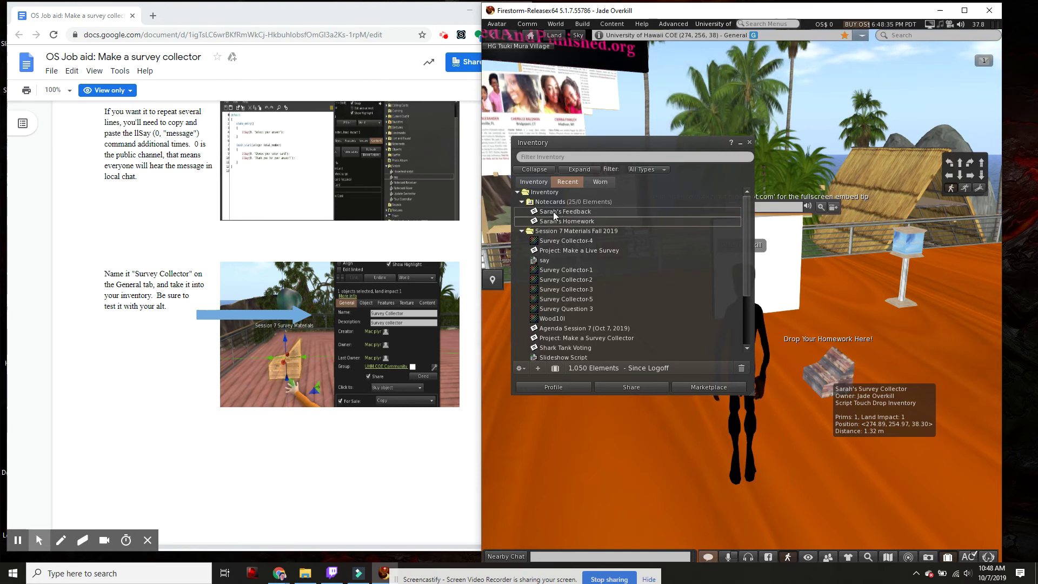
drag(536, 216, 833, 377)
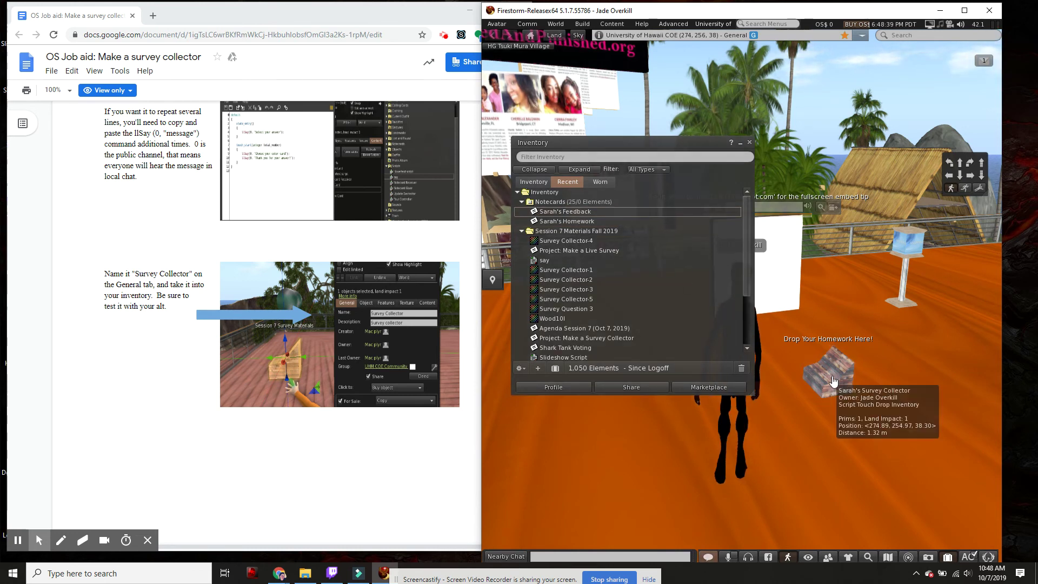
Step: Open the survey collector cube's contents to check for the submitted notecards, then close the contents window
right_click(832, 378)
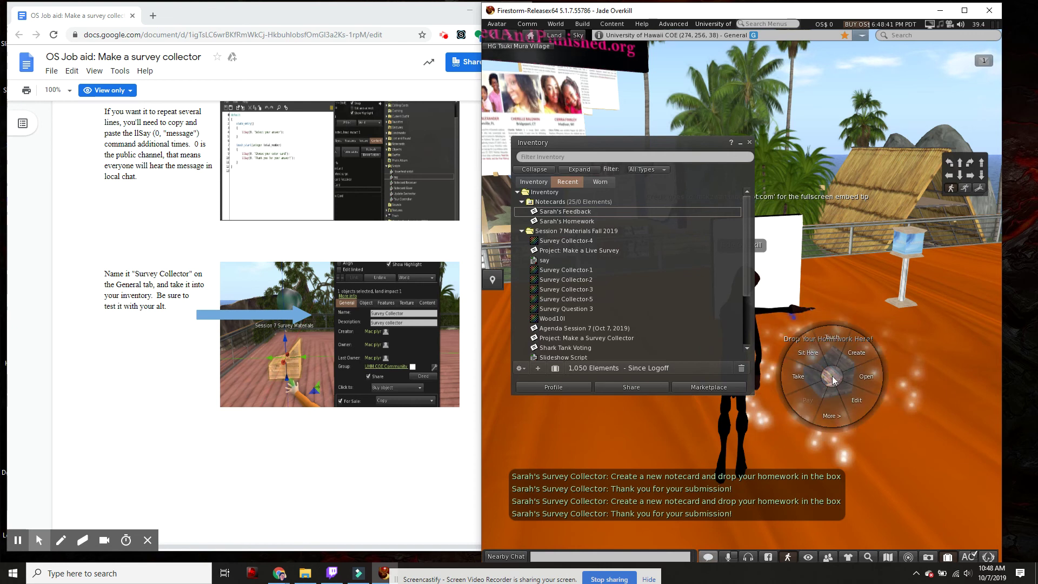
click(867, 379)
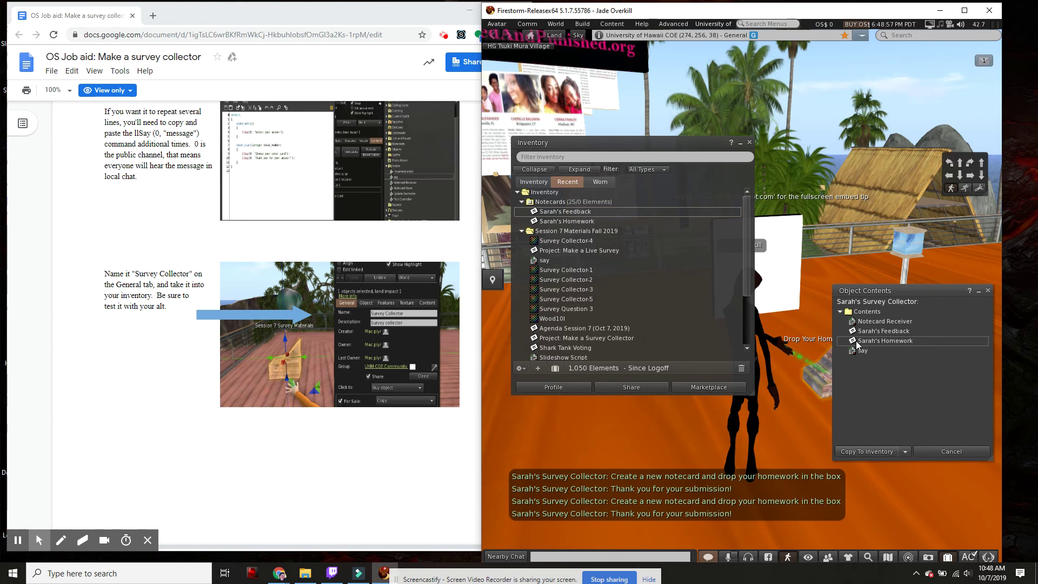
click(988, 291)
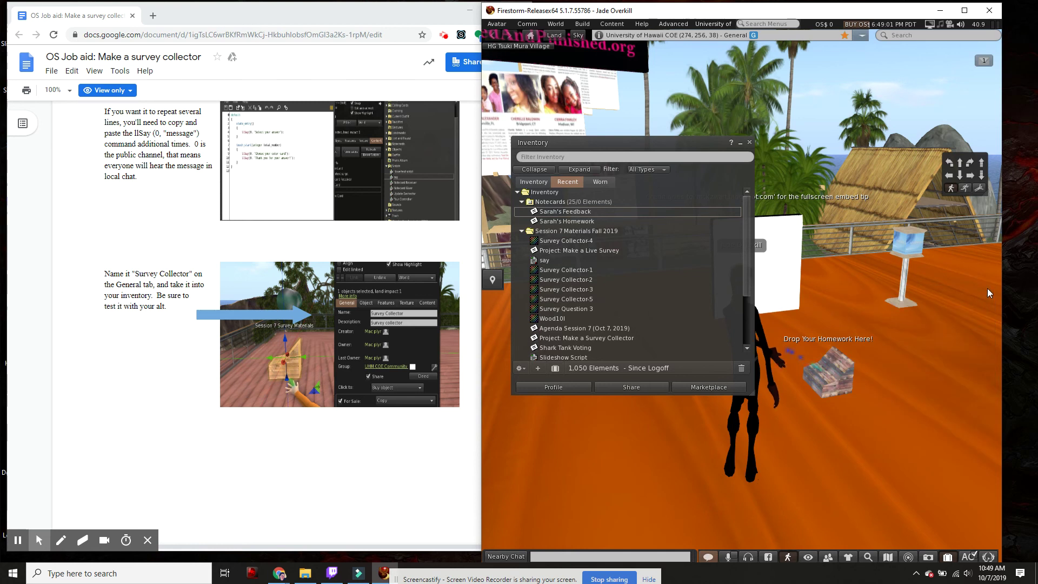